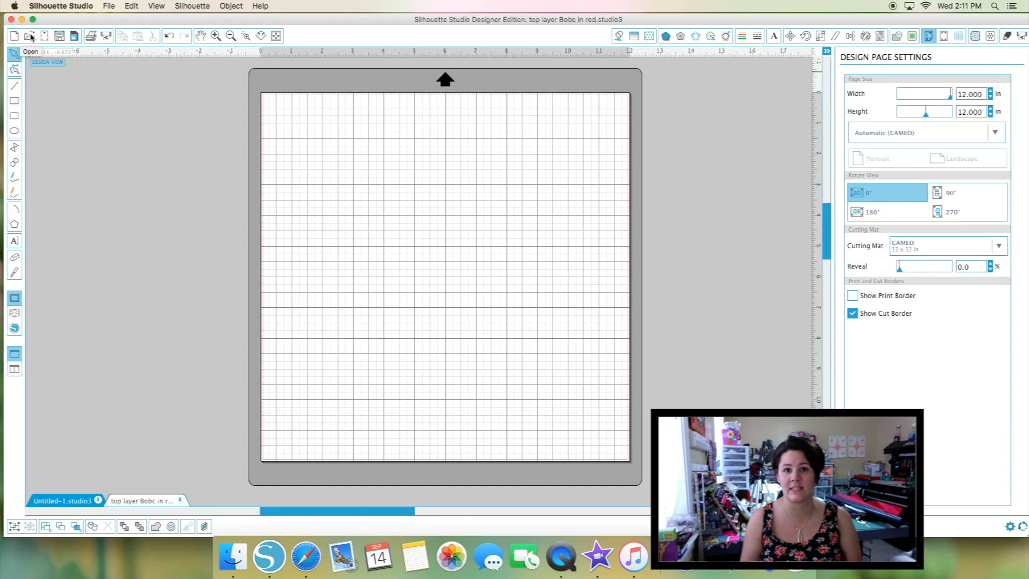
Open the image Bobc +1 top outline in black.JPG from the Seagate Backup Plus Drive.
{"action": "left_click", "coordinate": [30, 36]}
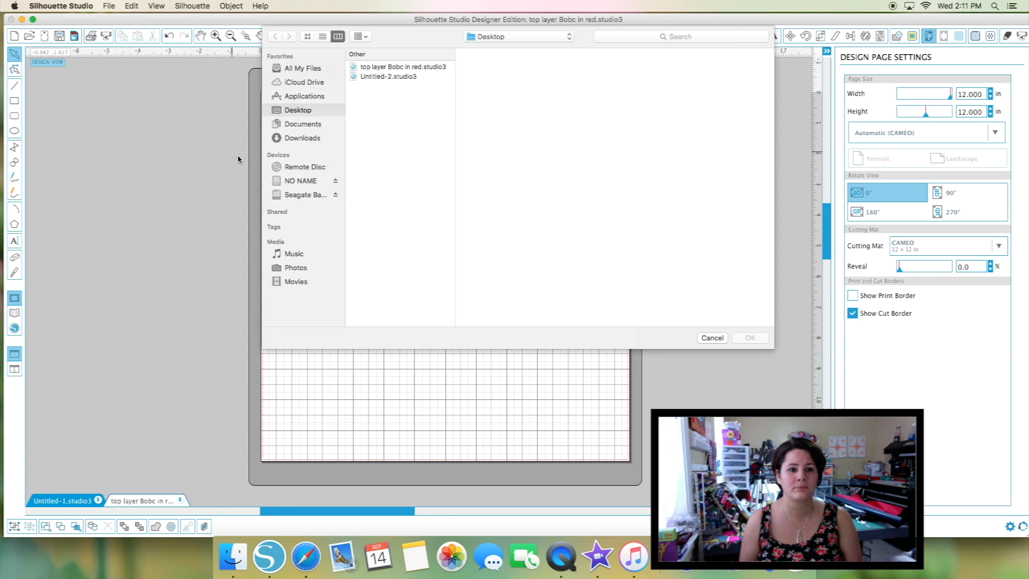
{"action": "left_click", "coordinate": [302, 196]}
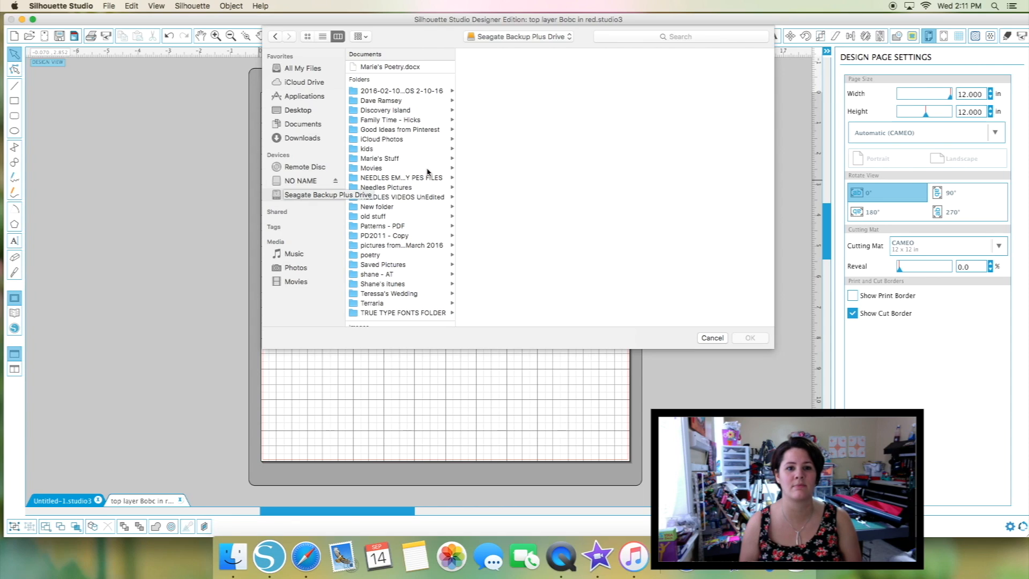
{"action": "scroll", "coordinate": [409, 173], "scroll_direction": "down", "scroll_amount": 5}
{"action": "scroll", "coordinate": [409, 173], "scroll_direction": "down", "scroll_amount": 2}
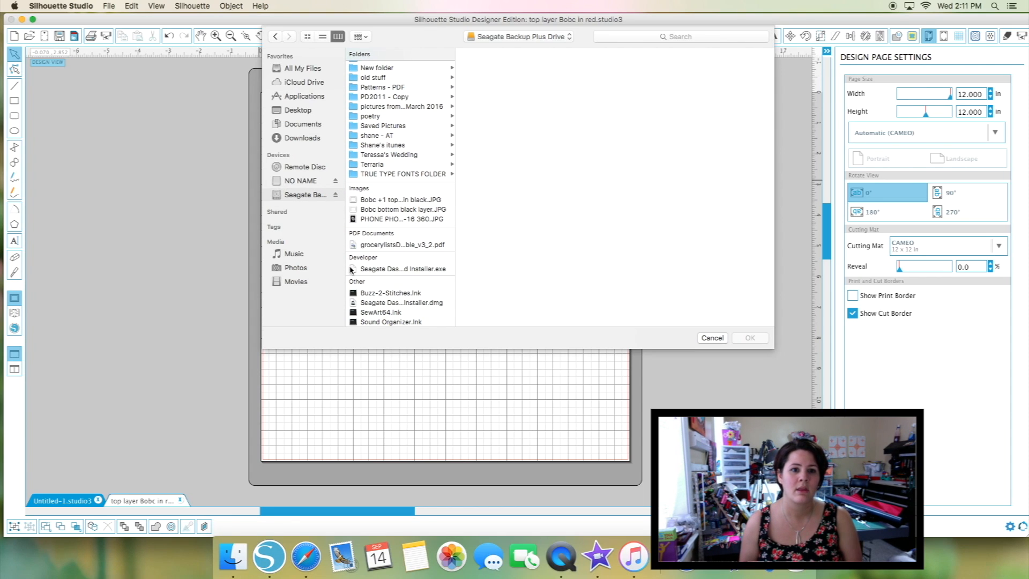
{"action": "scroll", "coordinate": [396, 140], "scroll_direction": "up", "scroll_amount": 5}
{"action": "scroll", "coordinate": [402, 155], "scroll_direction": "down", "scroll_amount": 5}
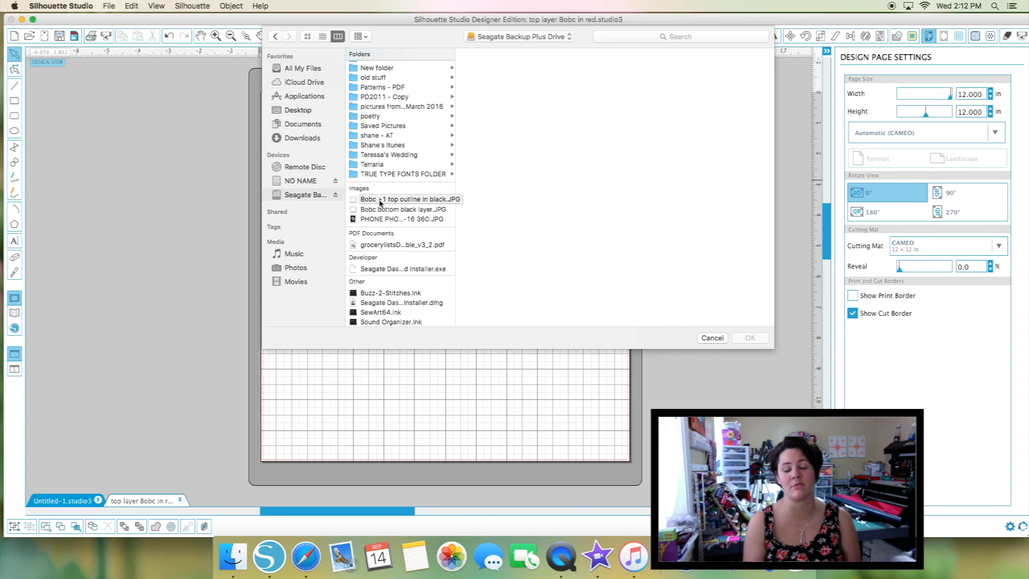
{"action": "scroll", "coordinate": [380, 203], "scroll_direction": "up", "scroll_amount": 1}
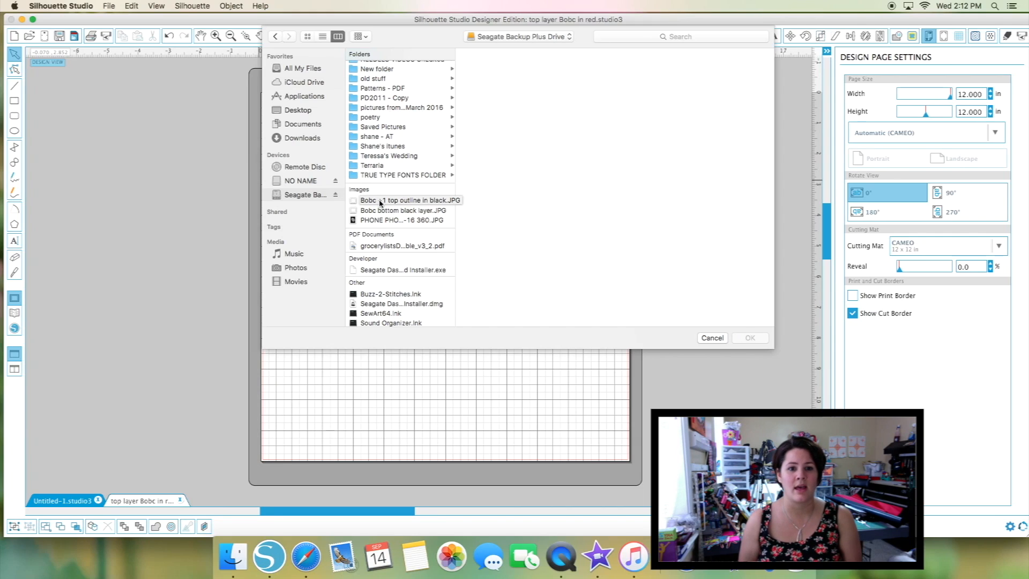
{"action": "left_click", "coordinate": [386, 202]}
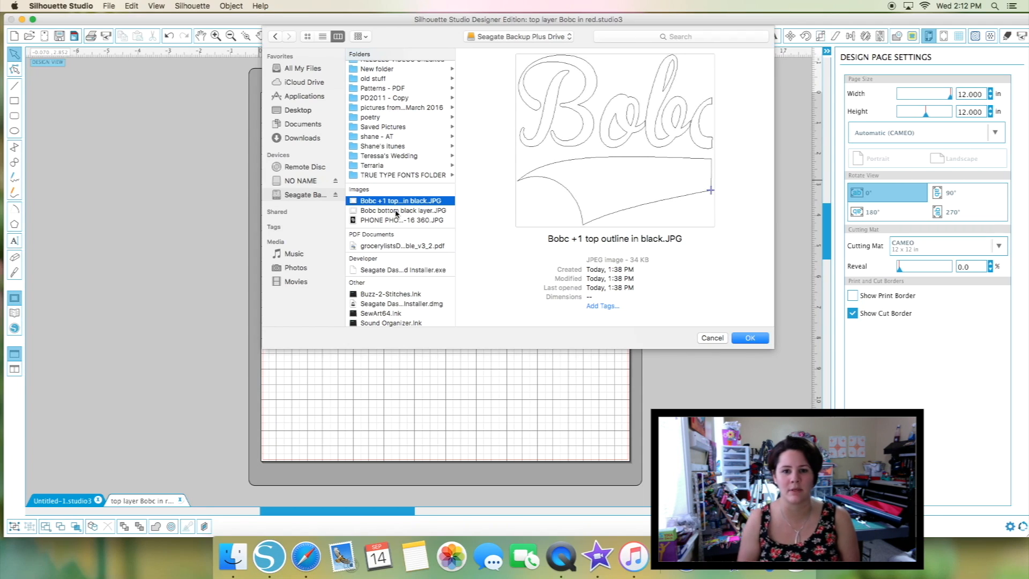
{"action": "left_click", "coordinate": [761, 340]}
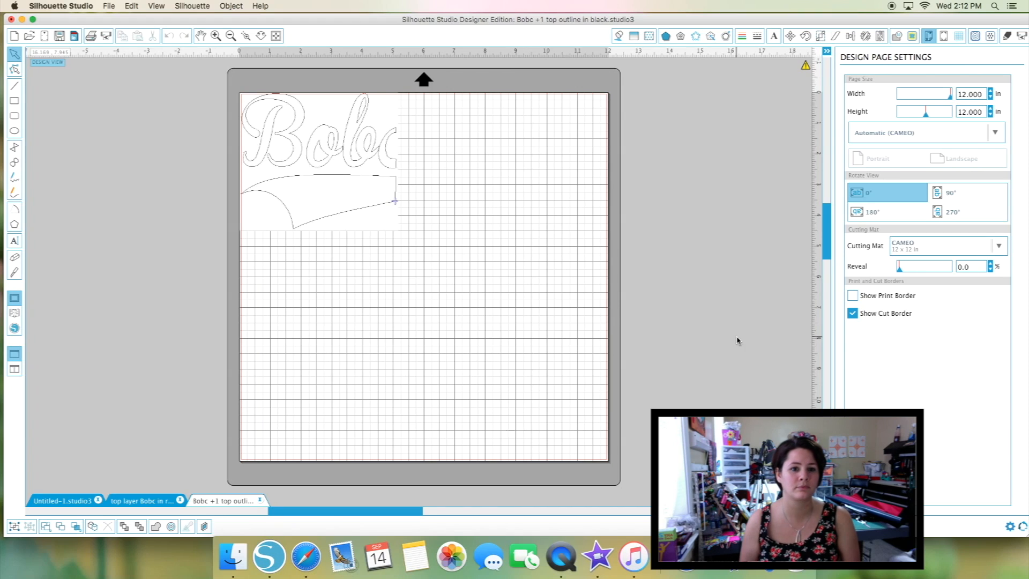
Reposition the Bobc image and enlarge it to about 10.9 in wide so it nearly fills the page.
{"action": "left_click_drag", "start_coordinate": [284, 190], "coordinate": [387, 286]}
{"action": "left_click_drag", "start_coordinate": [502, 332], "coordinate": [597, 413]}
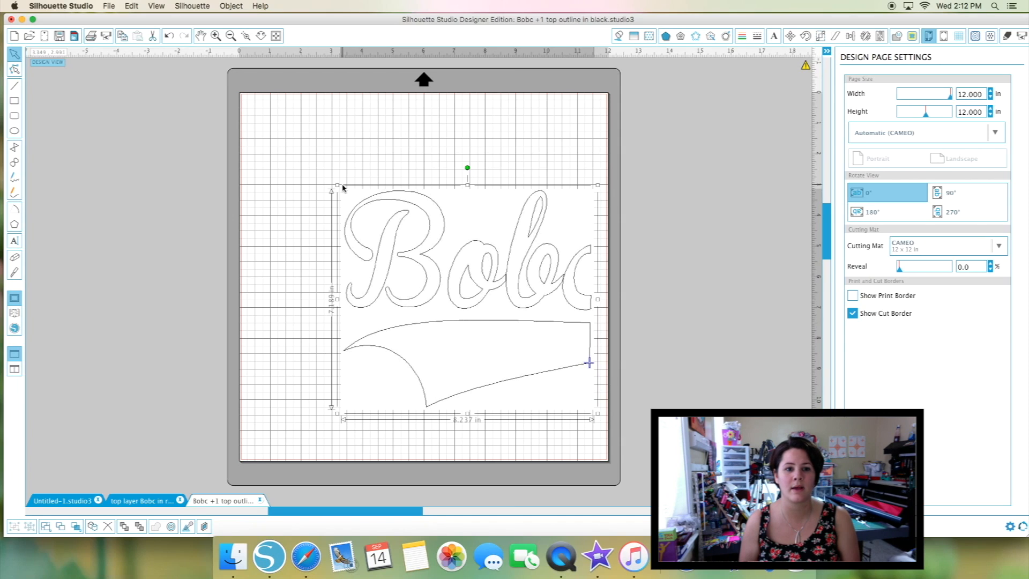
{"action": "left_click_drag", "start_coordinate": [337, 185], "coordinate": [255, 117]}
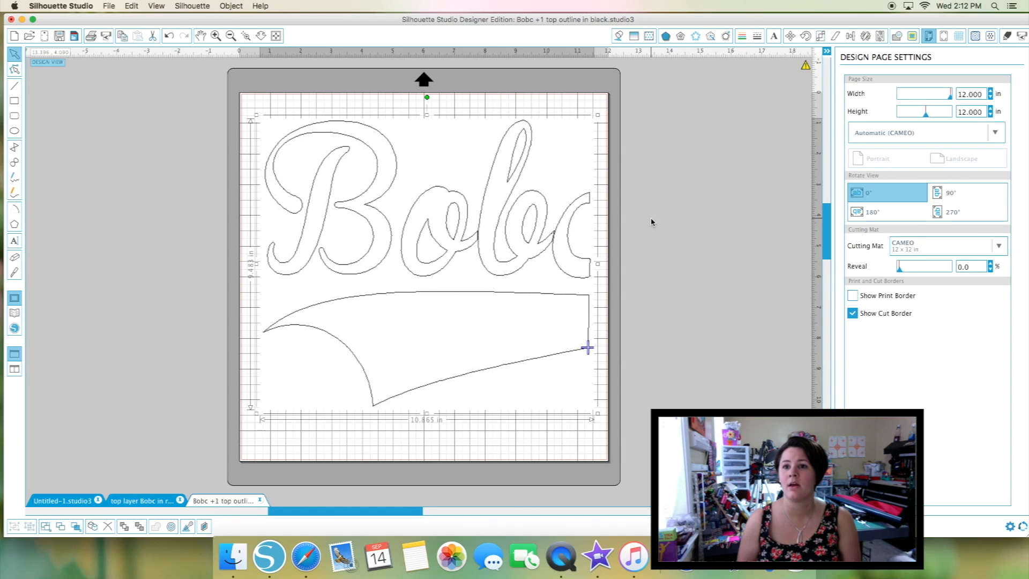
Select a trace area that encloses the whole Bobc lettering and the banner shape below it.
{"action": "left_click", "coordinate": [913, 40]}
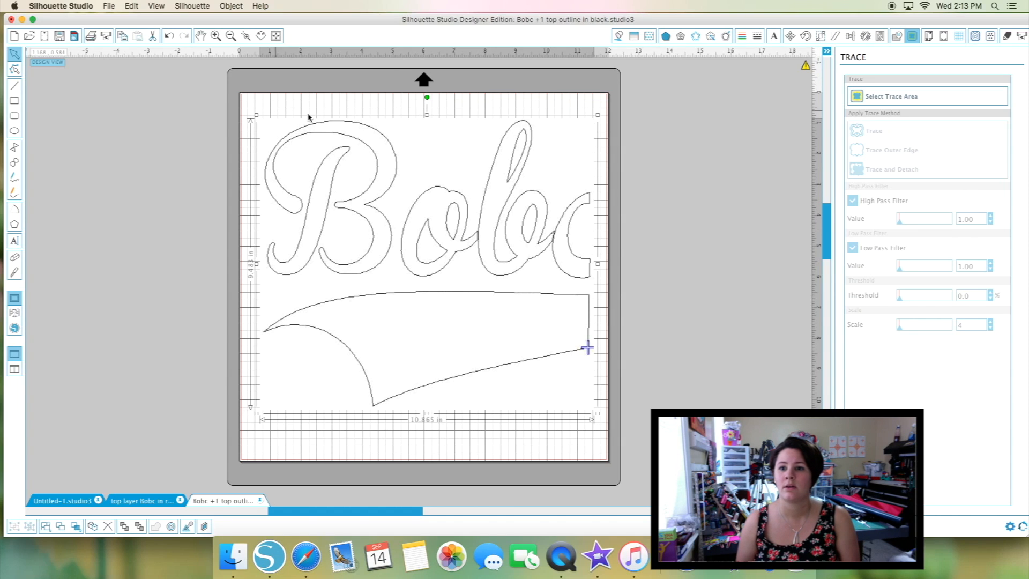
{"action": "left_click", "coordinate": [866, 100]}
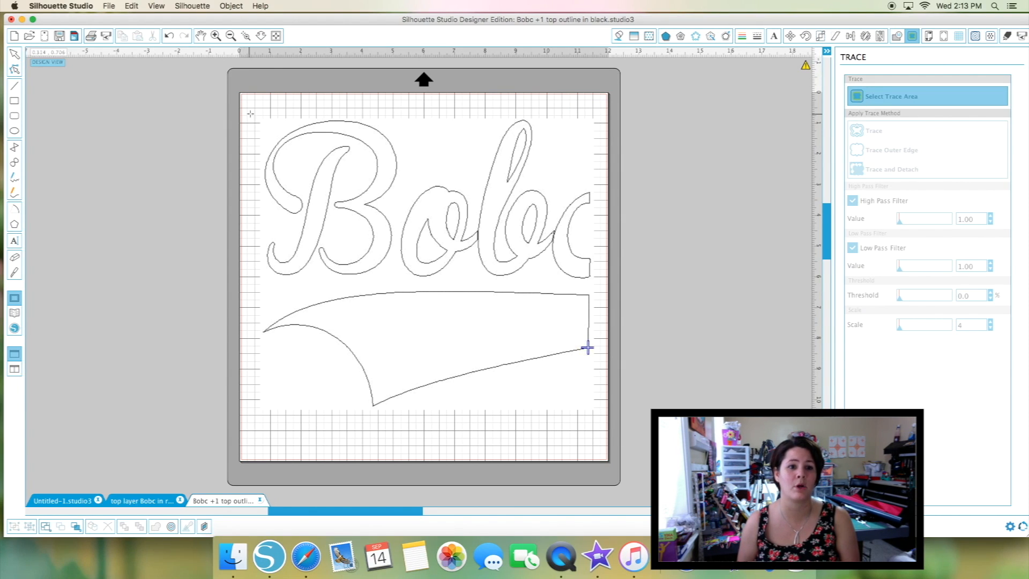
{"action": "mouse_move", "coordinate": [255, 112]}
{"action": "left_mouse_down"}
{"action": "mouse_move", "coordinate": [335, 193]}
{"action": "mouse_move", "coordinate": [453, 345]}
{"action": "mouse_move", "coordinate": [600, 417]}
{"action": "left_mouse_up"}
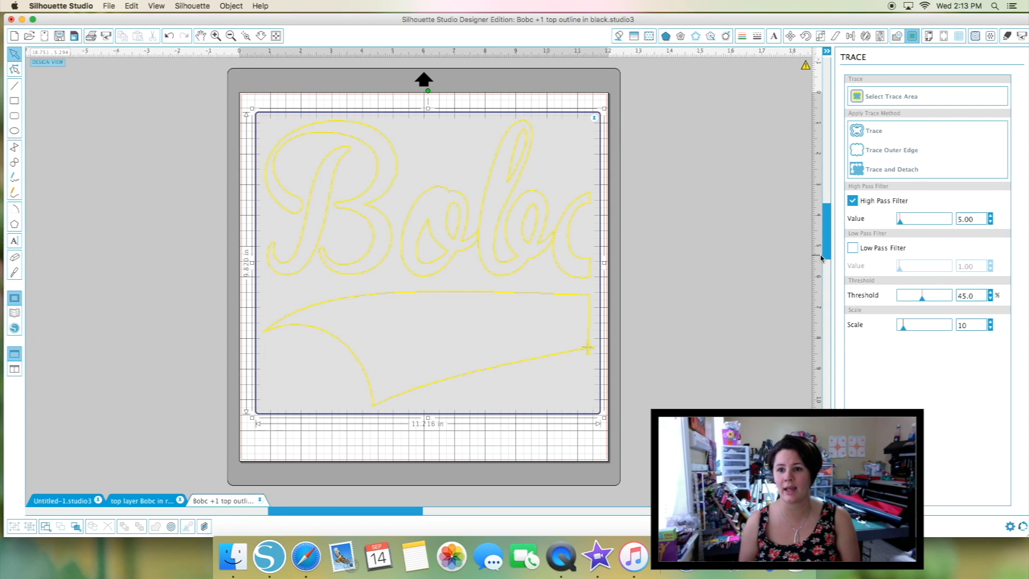
Set the high pass filter to 300 and enable the low pass filter alongside it at 1.00.
{"action": "left_click_drag", "start_coordinate": [901, 221], "coordinate": [959, 224]}
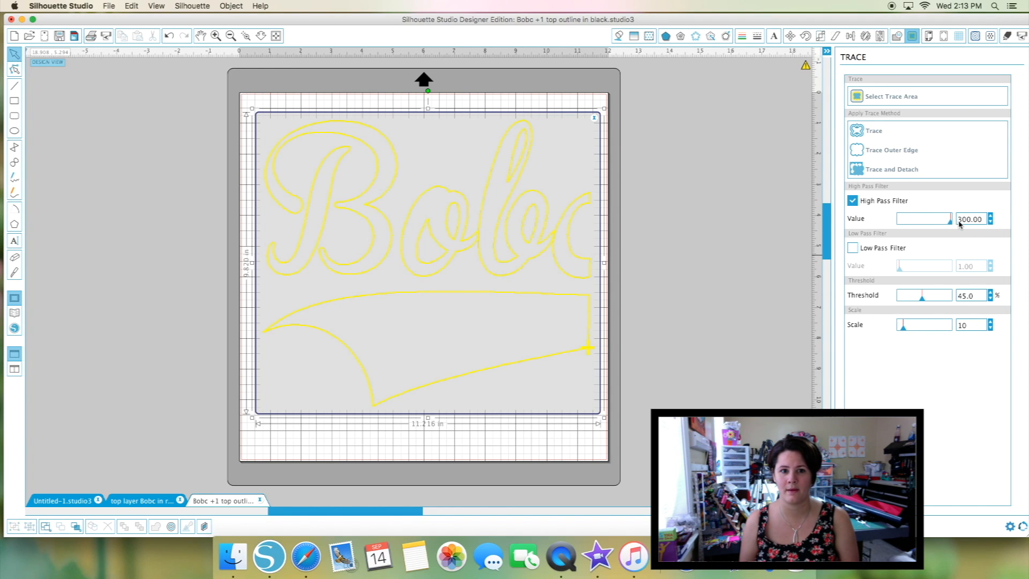
{"action": "left_click", "coordinate": [852, 201]}
{"action": "left_click", "coordinate": [853, 250]}
{"action": "mouse_move", "coordinate": [901, 273]}
{"action": "left_mouse_down"}
{"action": "mouse_move", "coordinate": [941, 274]}
{"action": "mouse_move", "coordinate": [882, 277]}
{"action": "left_mouse_up"}
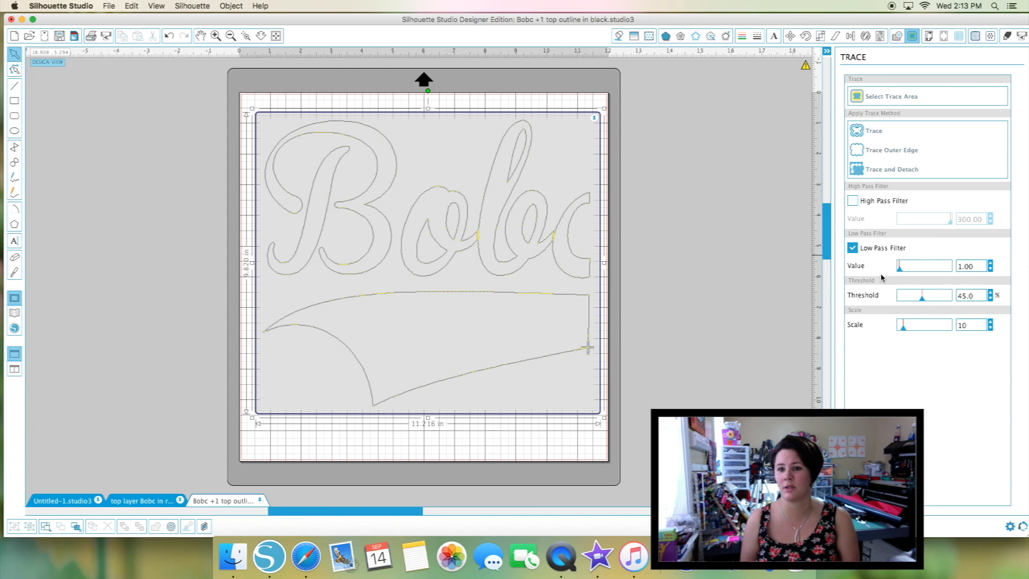
{"action": "left_click", "coordinate": [852, 201]}
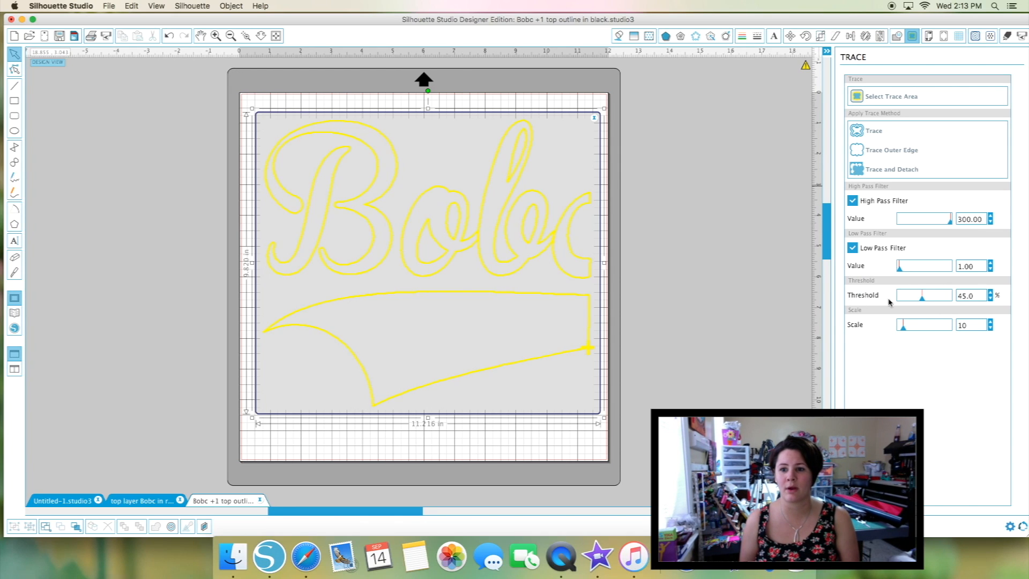
Adjust the trace threshold to 43.9% and set the scale to 12.
{"action": "left_click_drag", "start_coordinate": [925, 298], "coordinate": [929, 303]}
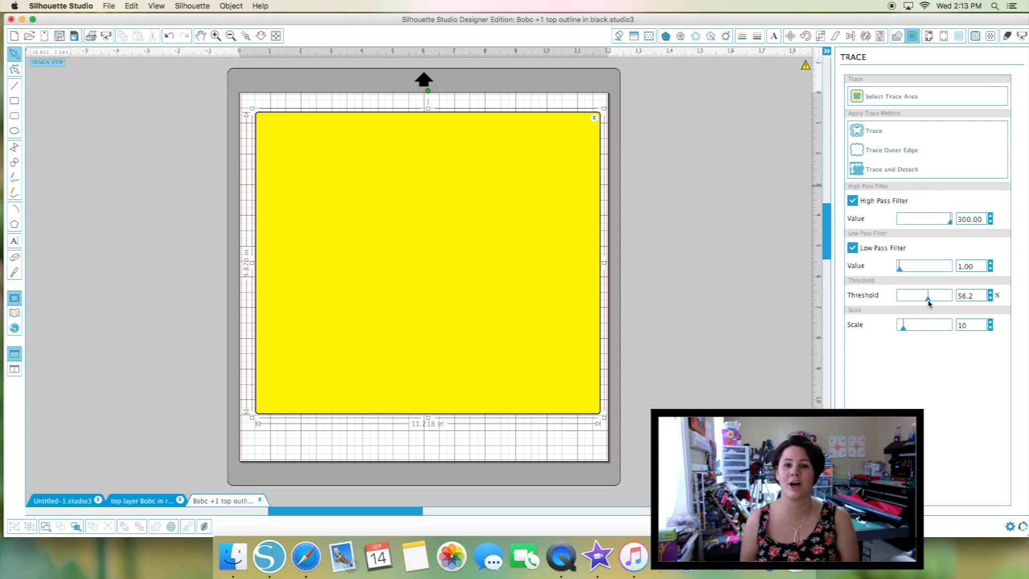
{"action": "left_click_drag", "start_coordinate": [929, 302], "coordinate": [922, 303]}
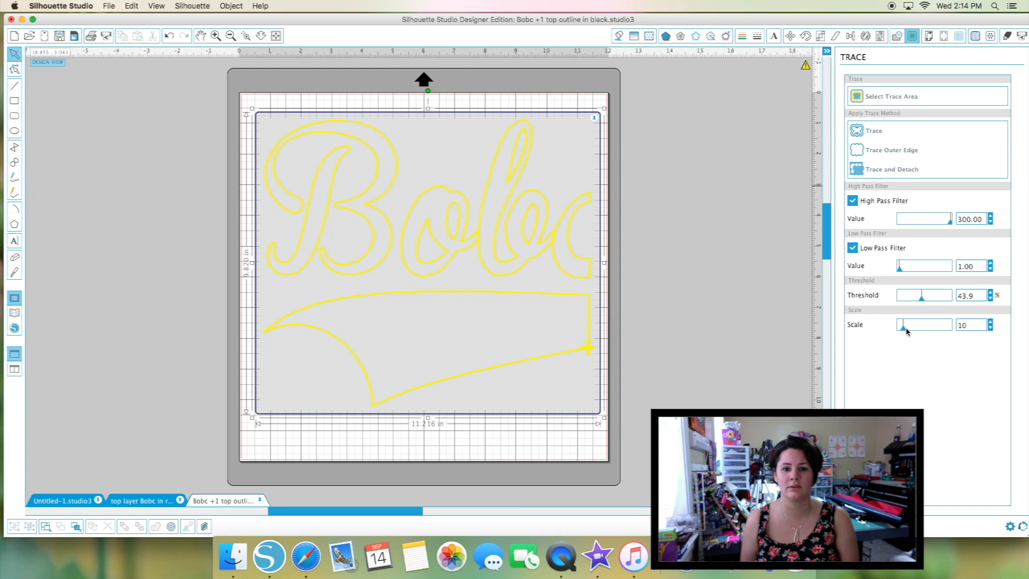
{"action": "mouse_move", "coordinate": [916, 331]}
{"action": "left_mouse_down"}
{"action": "mouse_move", "coordinate": [935, 332]}
{"action": "mouse_move", "coordinate": [905, 333]}
{"action": "left_mouse_up"}
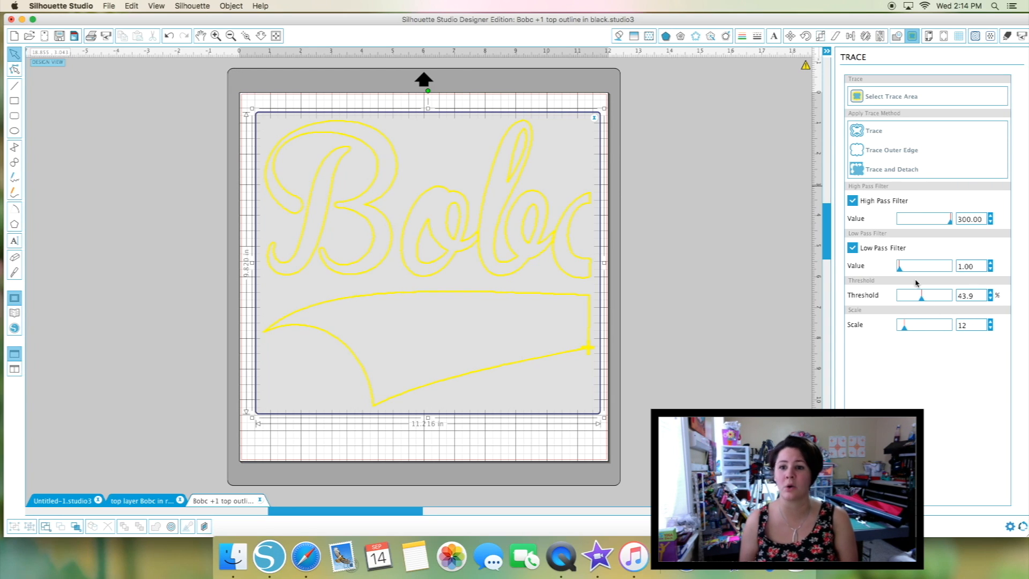
Turn off the low pass filter and set the trace threshold to 45.5%.
{"action": "left_click", "coordinate": [852, 248]}
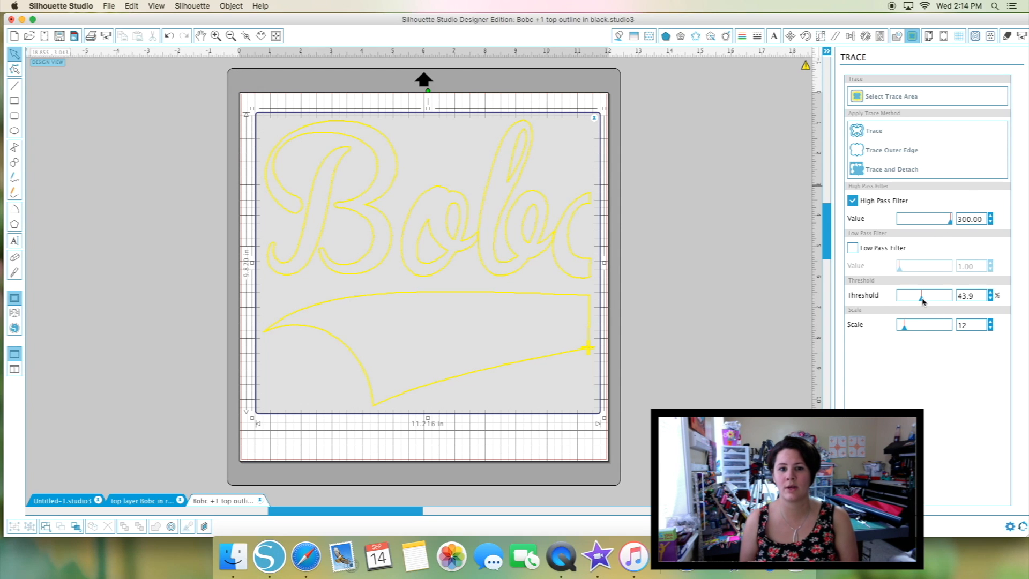
{"action": "left_click_drag", "start_coordinate": [923, 298], "coordinate": [923, 301]}
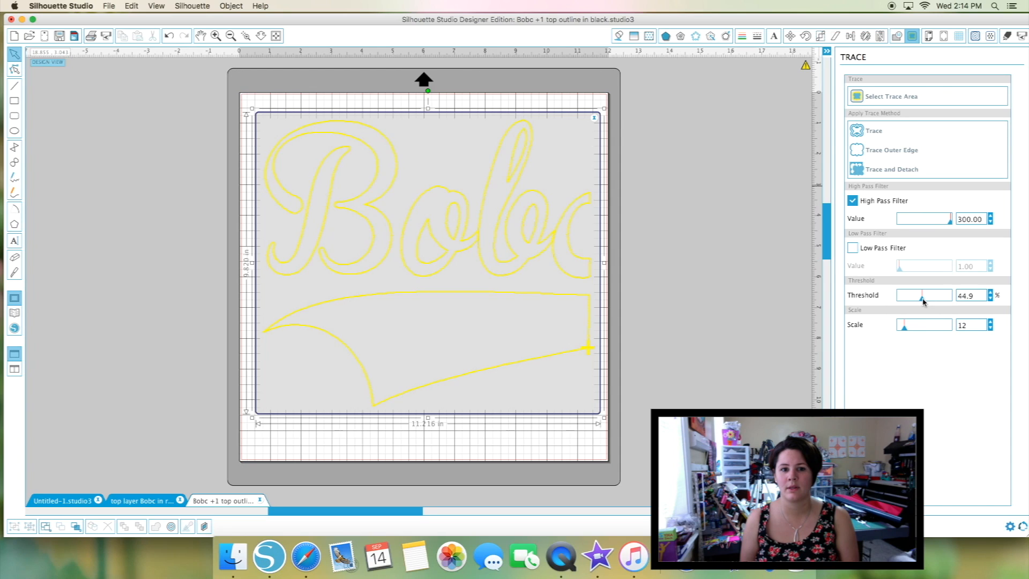
{"action": "left_click", "coordinate": [990, 293]}
{"action": "left_click", "coordinate": [991, 294]}
{"action": "left_click", "coordinate": [991, 293]}
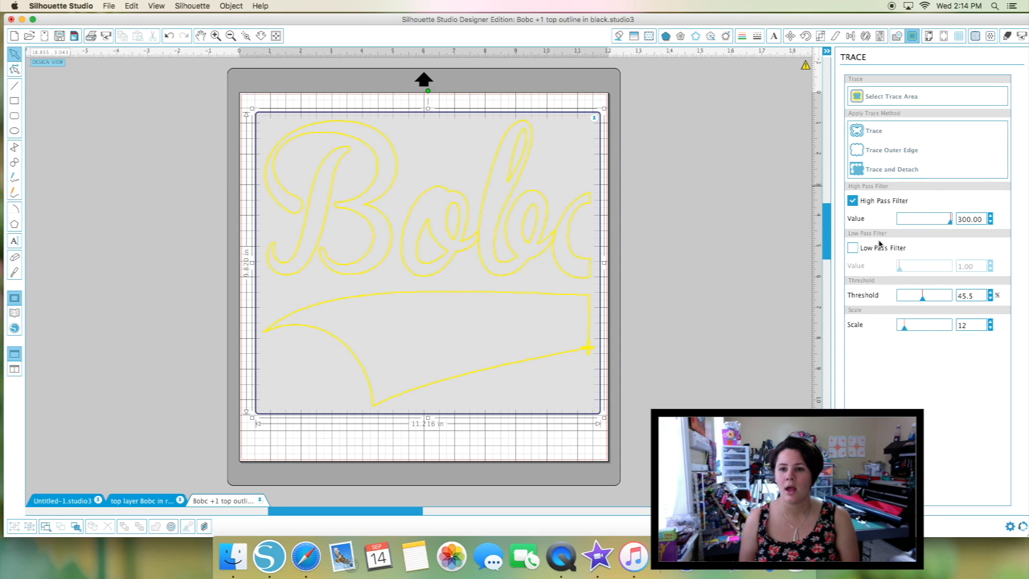
Try Trace Outer Edge with the low pass filter enabled, and undo that trace.
{"action": "left_click", "coordinate": [852, 249]}
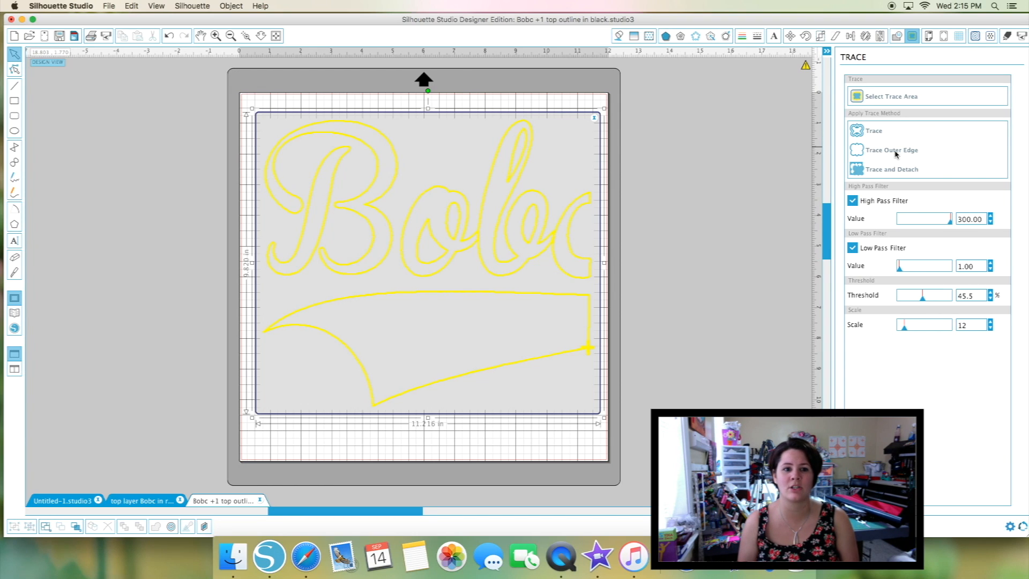
{"action": "left_click", "coordinate": [895, 154]}
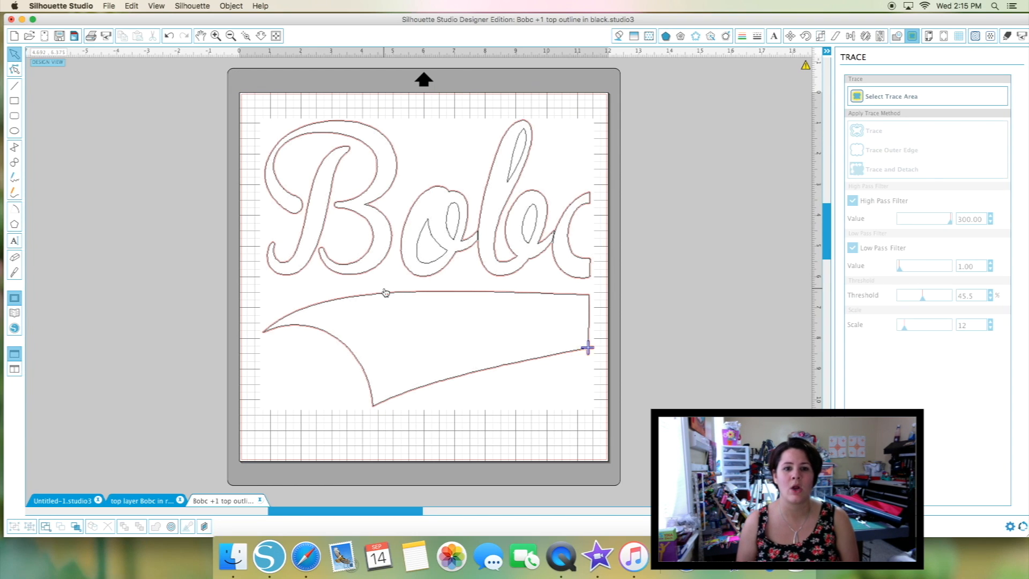
{"action": "left_click_drag", "start_coordinate": [449, 260], "coordinate": [93, 281]}
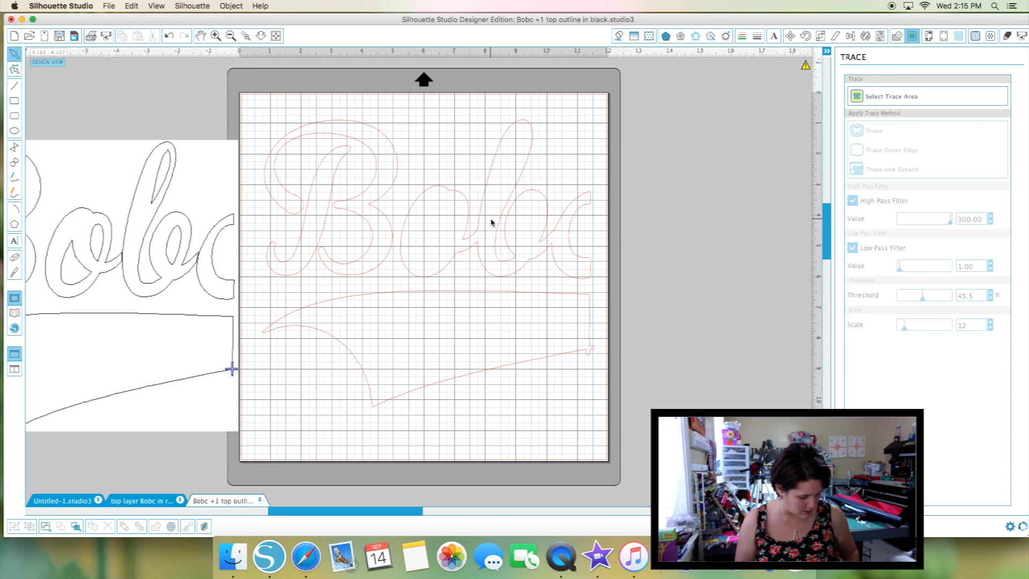
{"action": "key", "text": "c"}
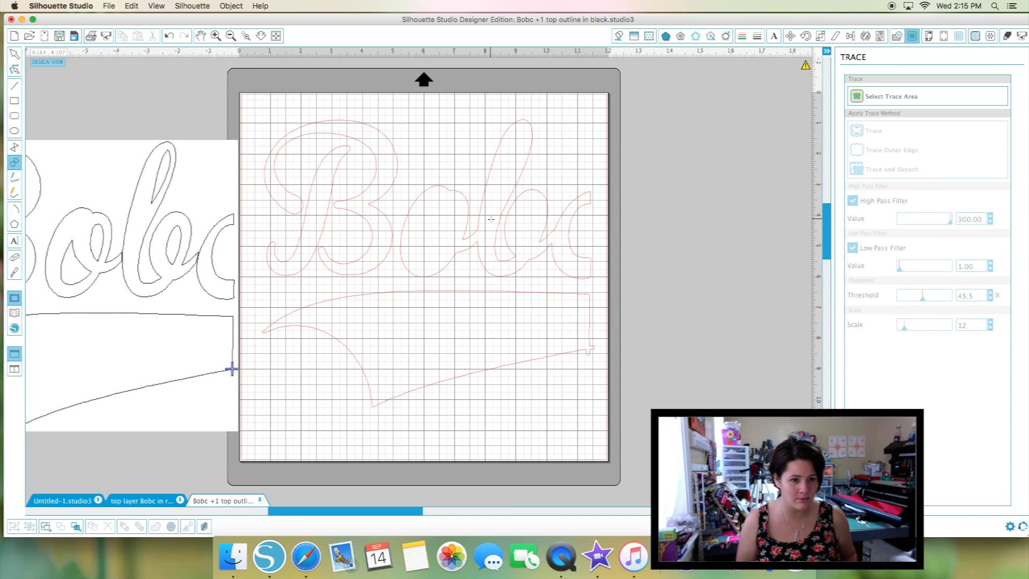
{"action": "left_click", "coordinate": [491, 220]}
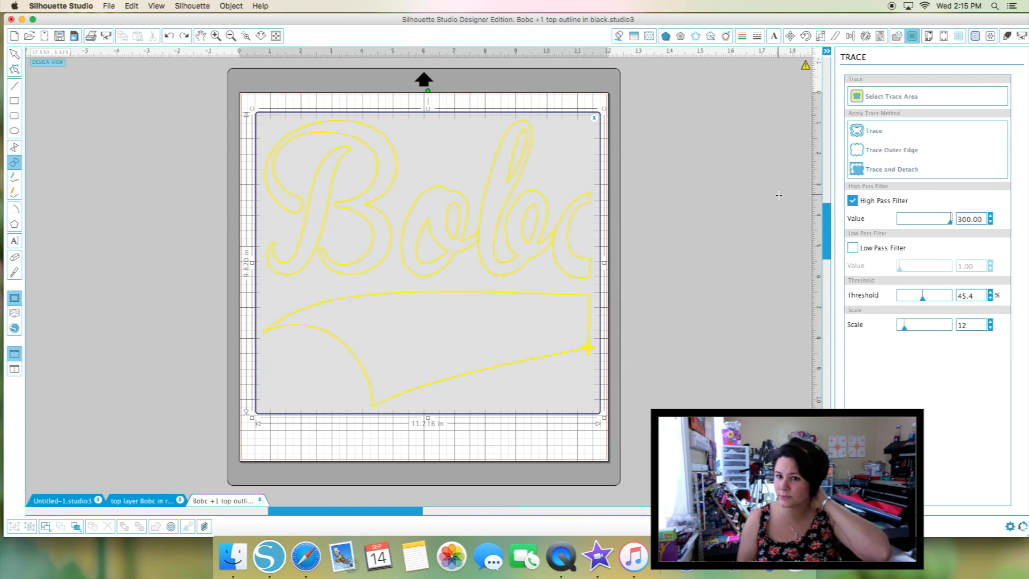
Trace all the lines of the selected area with the standard Trace method.
{"action": "left_click", "coordinate": [870, 134]}
{"action": "left_click", "coordinate": [386, 320]}
{"action": "left_click", "coordinate": [702, 373]}
{"action": "double_click", "coordinate": [380, 179]}
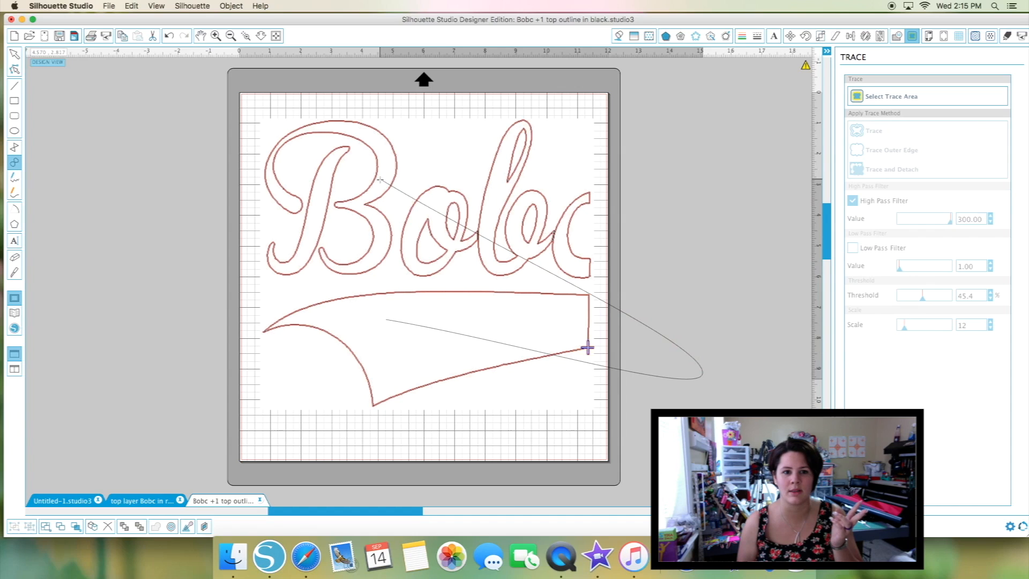
{"action": "right_click", "coordinate": [380, 180]}
{"action": "left_click", "coordinate": [412, 184]}
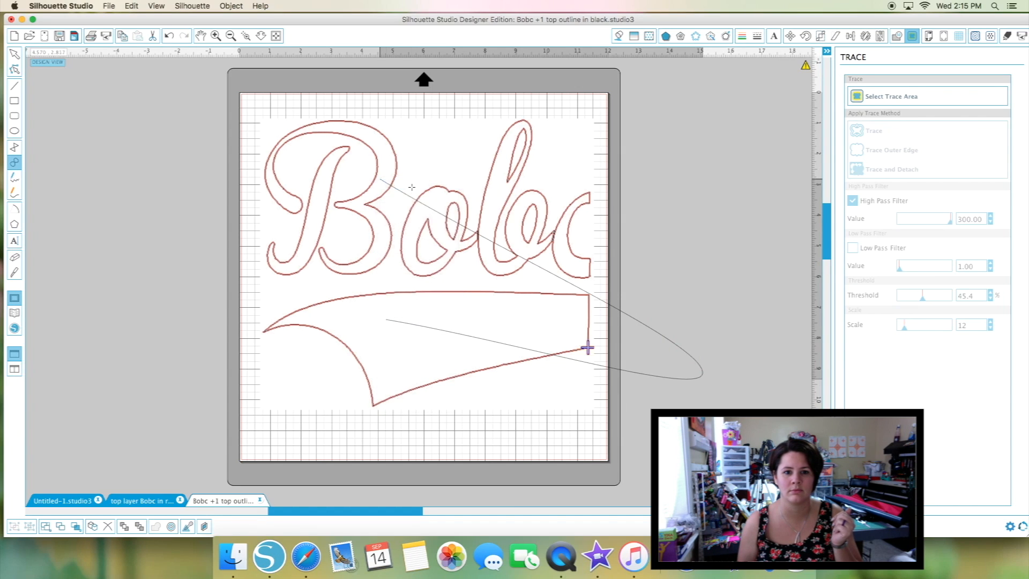
{"action": "left_click", "coordinate": [169, 35]}
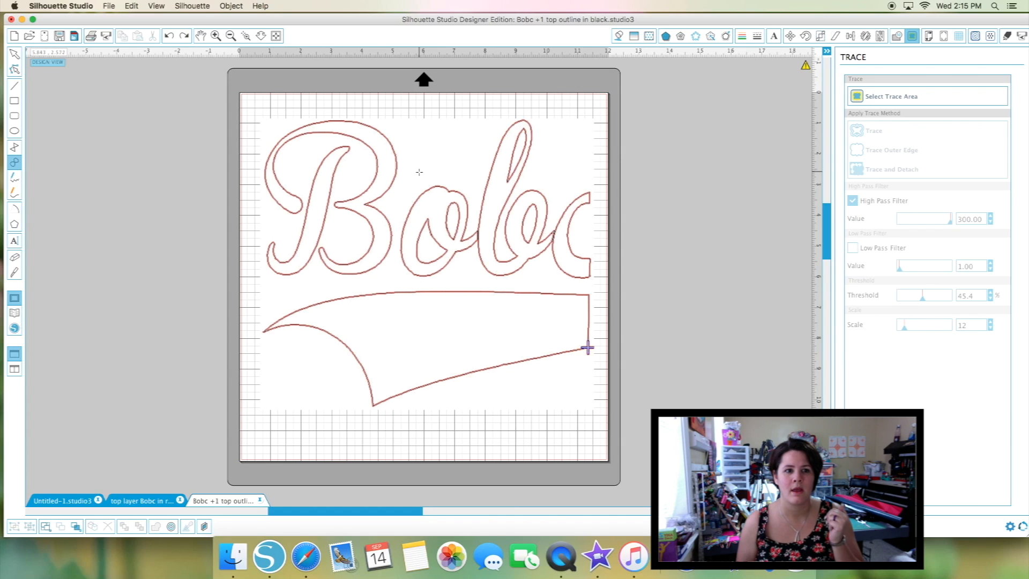
Move the original Bobc image off the page, separating it from the traced lines.
{"action": "left_click", "coordinate": [12, 52]}
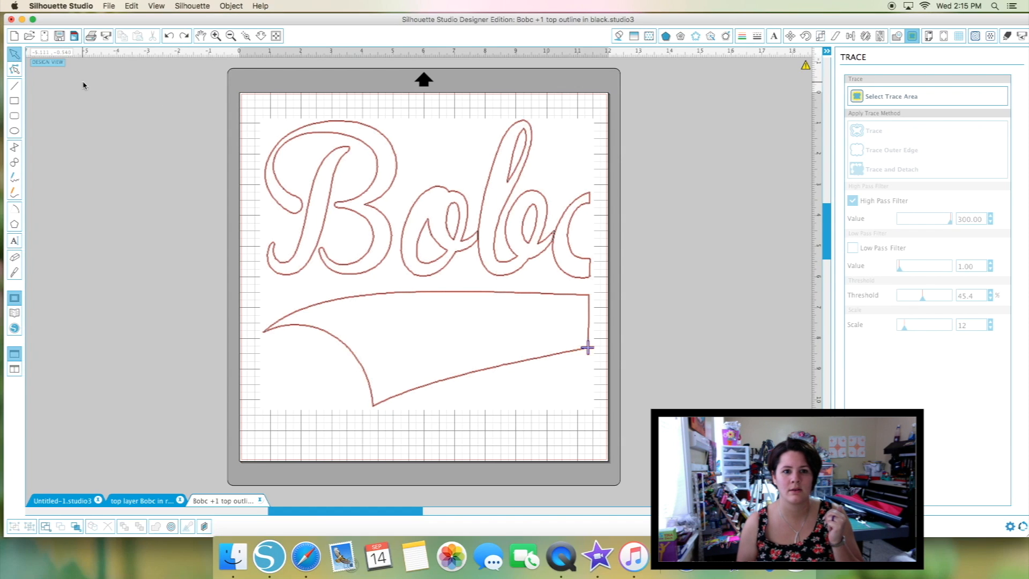
{"action": "left_click_drag", "start_coordinate": [455, 148], "coordinate": [826, 180]}
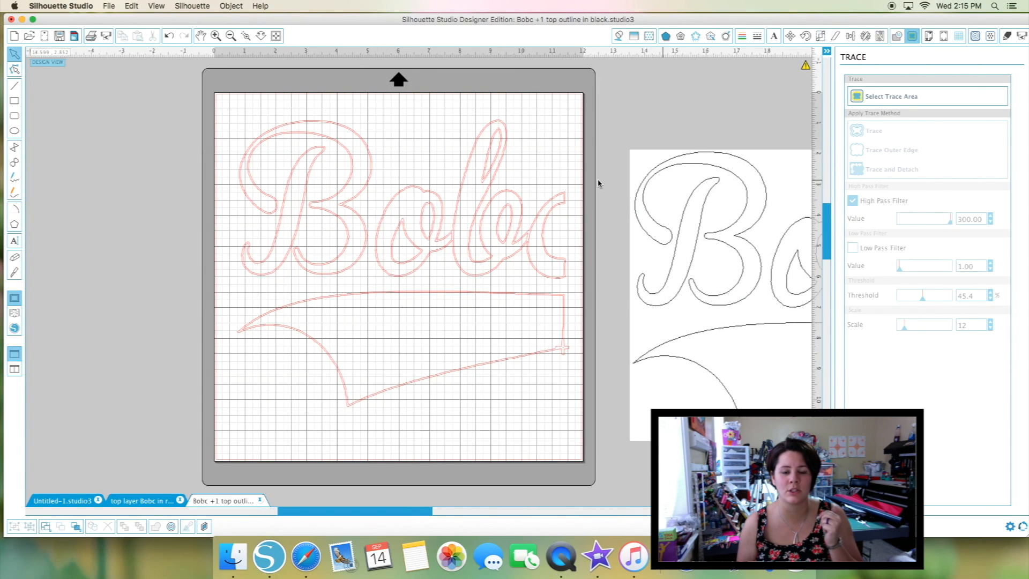
Examine the traced outlines up close around the lower part of the lettering and the banner's upper edge.
{"action": "left_click", "coordinate": [261, 36]}
{"action": "left_click_drag", "start_coordinate": [312, 121], "coordinate": [300, 306]}
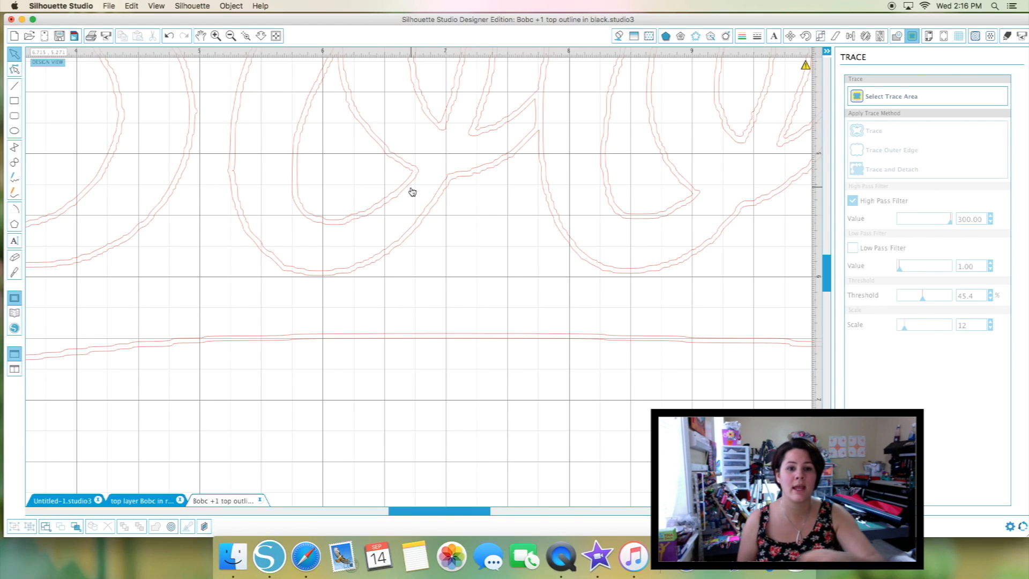
{"action": "left_click", "coordinate": [440, 190]}
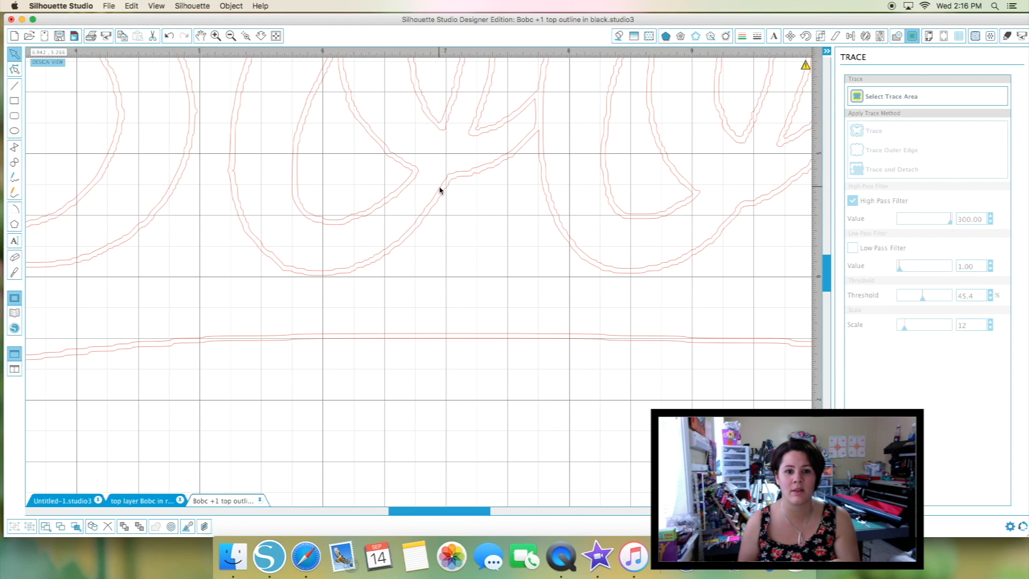
{"action": "right_click", "coordinate": [441, 189]}
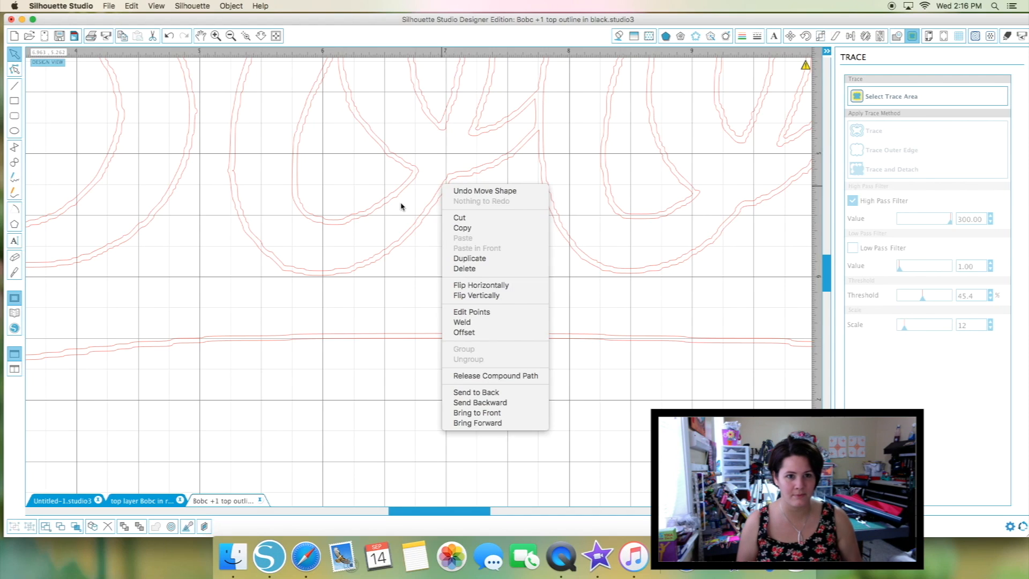
{"action": "left_click", "coordinate": [412, 192]}
{"action": "left_click", "coordinate": [275, 35]}
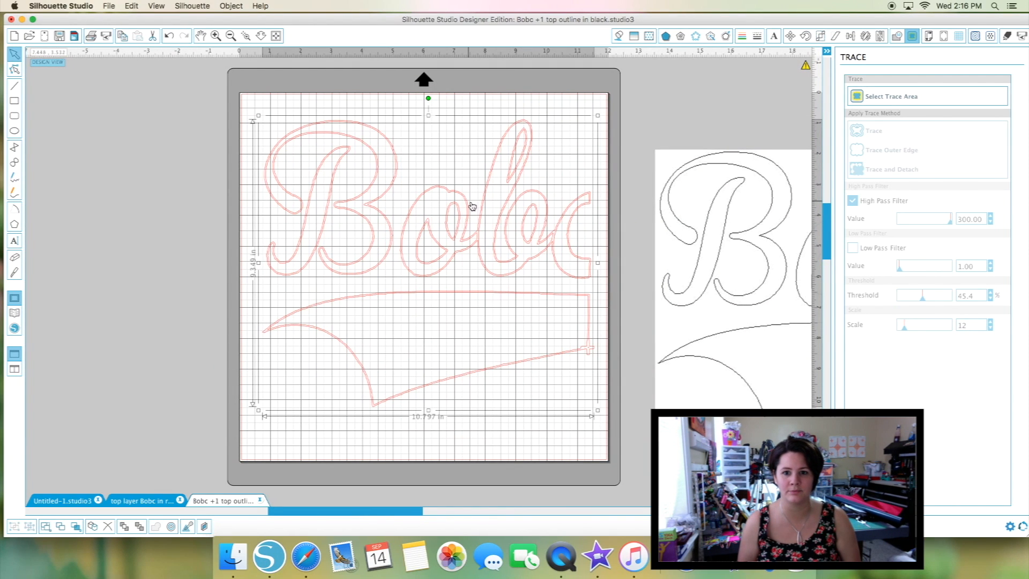
Reposition the original Bobc image beside the page and release the compound path of the traced design.
{"action": "left_click_drag", "start_coordinate": [690, 278], "coordinate": [661, 238]}
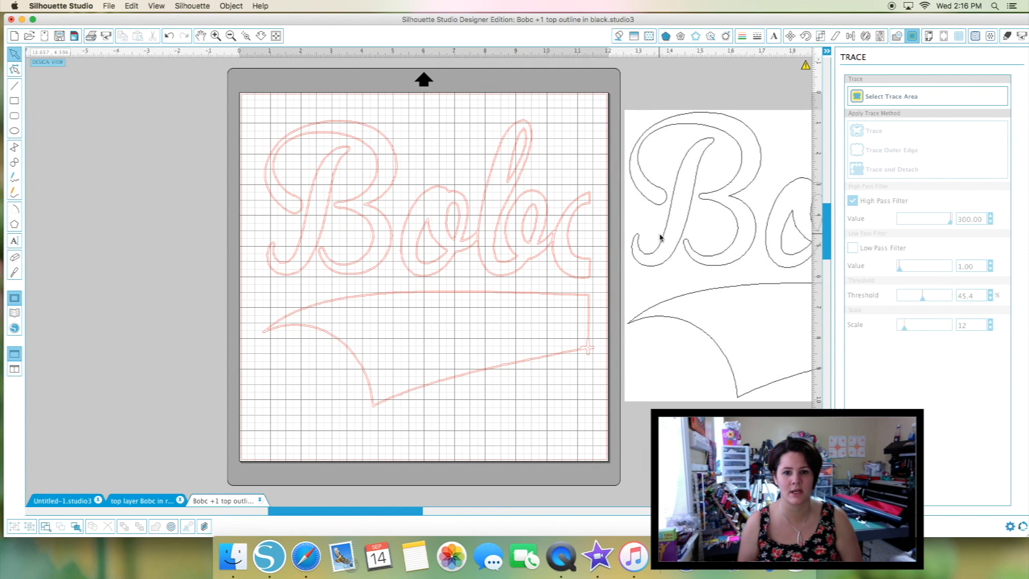
{"action": "left_click", "coordinate": [411, 230]}
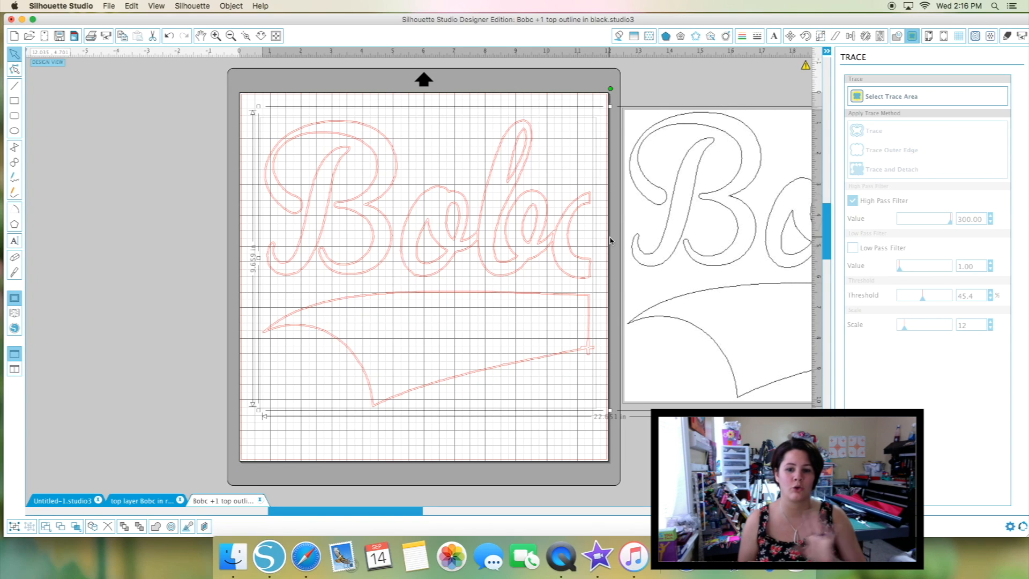
{"action": "left_click_drag", "start_coordinate": [245, 101], "coordinate": [548, 401]}
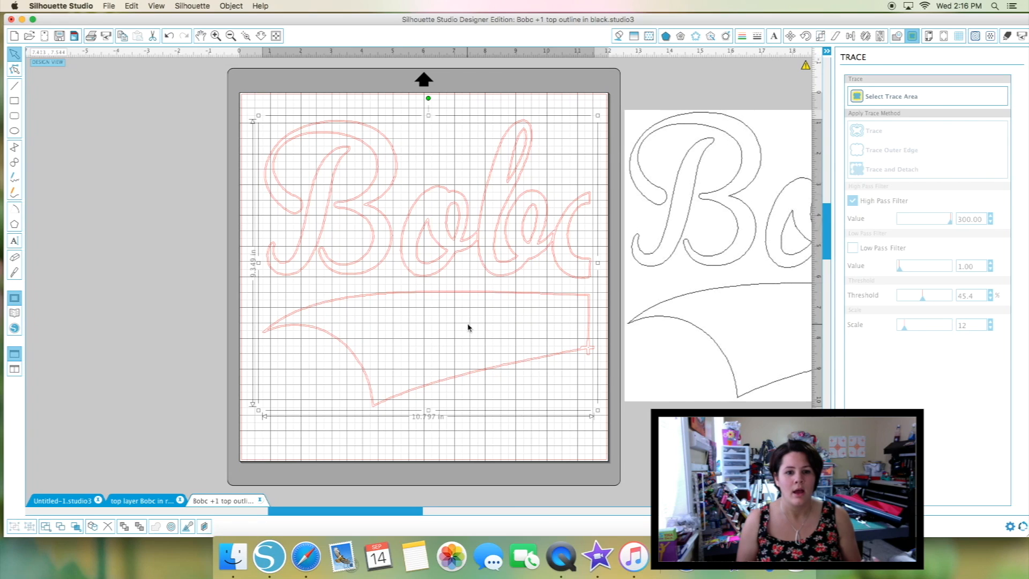
{"action": "right_click", "coordinate": [439, 273]}
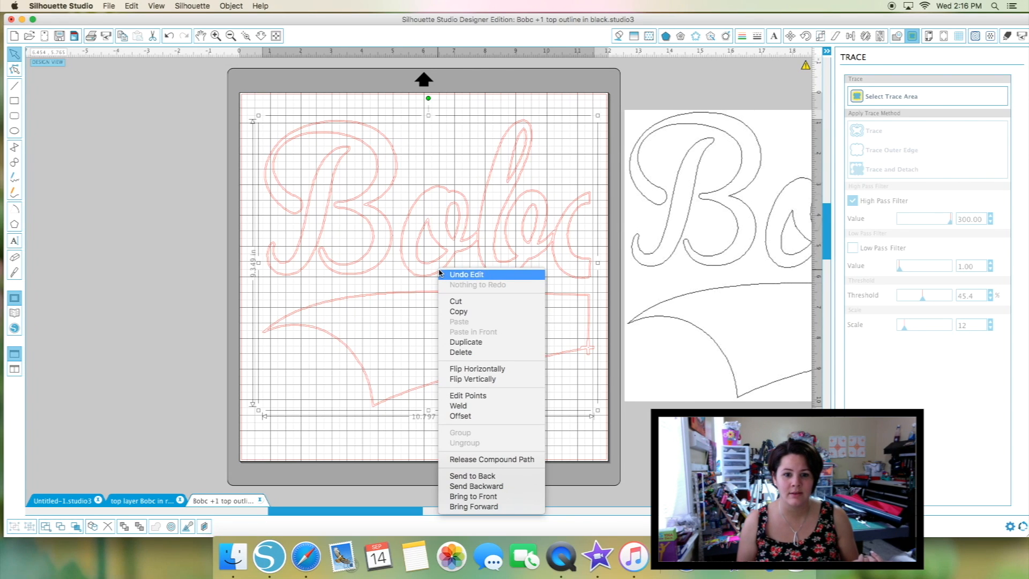
{"action": "left_click", "coordinate": [489, 460]}
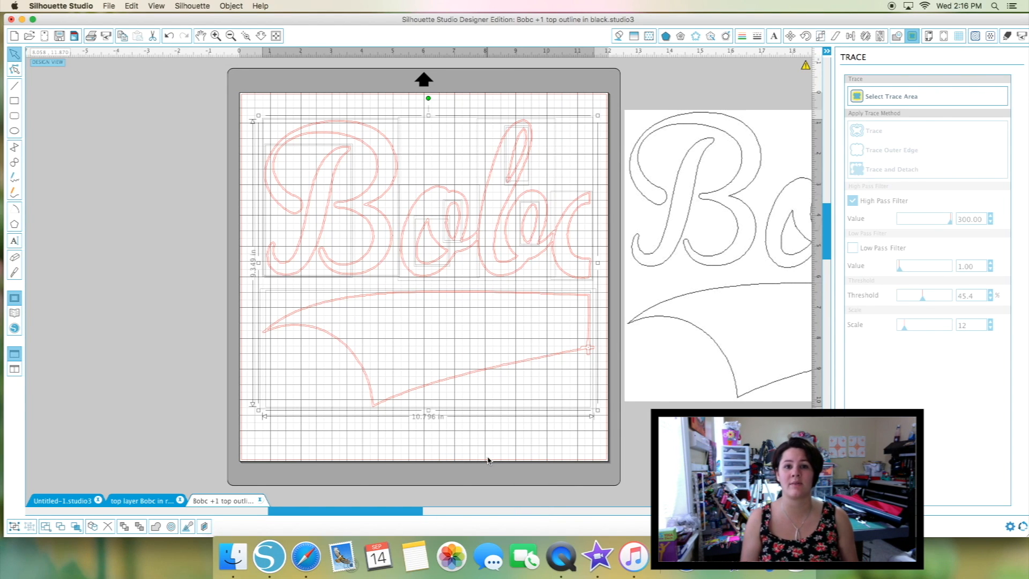
{"action": "left_click", "coordinate": [488, 460]}
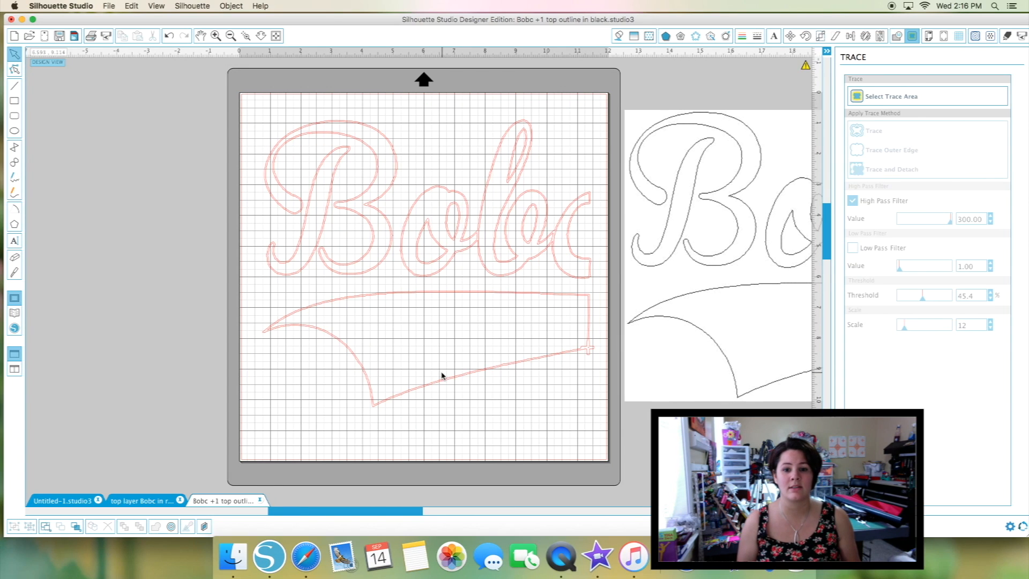
Delete the duplicate traced lines of the letter B, one on its stem and one on its surrounding shape.
{"action": "left_click", "coordinate": [261, 36]}
{"action": "left_click_drag", "start_coordinate": [346, 122], "coordinate": [337, 264]}
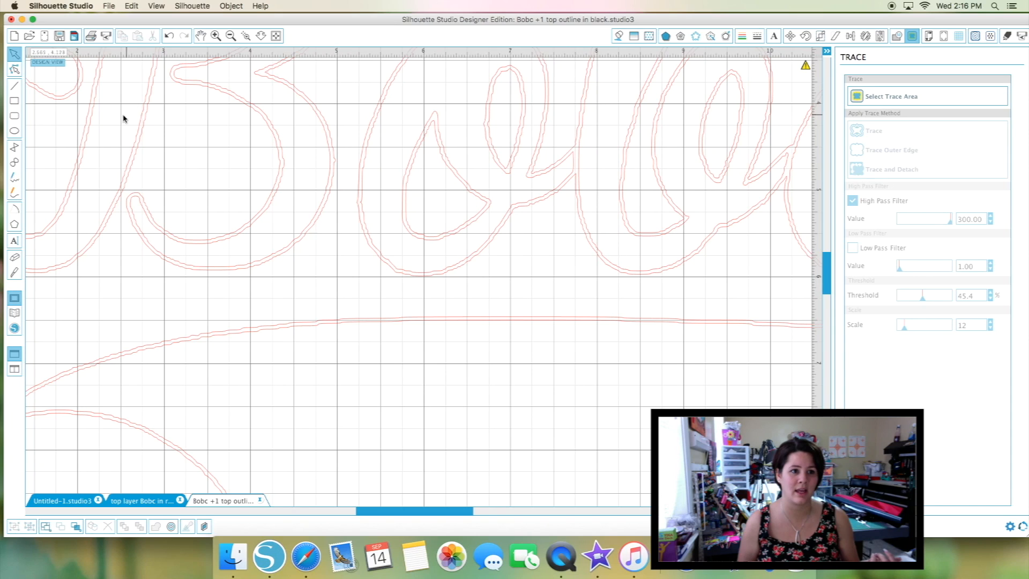
{"action": "left_click", "coordinate": [201, 36]}
{"action": "left_click_drag", "start_coordinate": [147, 108], "coordinate": [361, 310]}
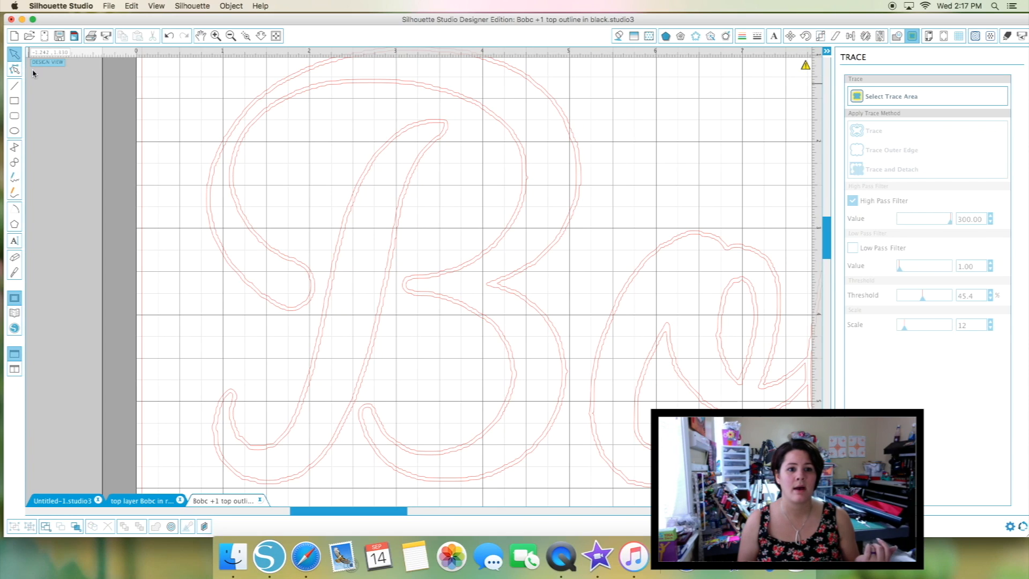
{"action": "left_click", "coordinate": [344, 239]}
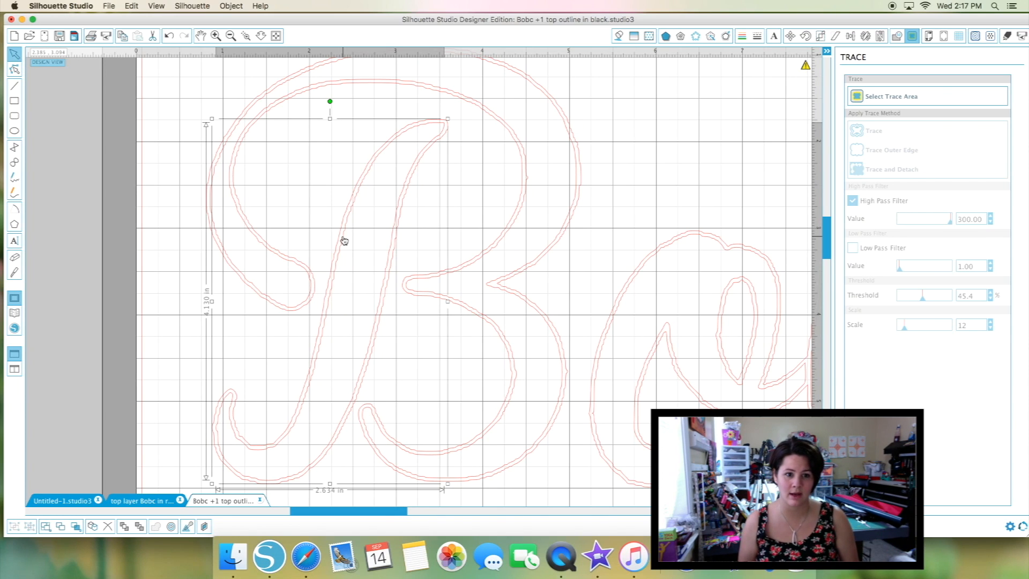
{"action": "left_click", "coordinate": [345, 240]}
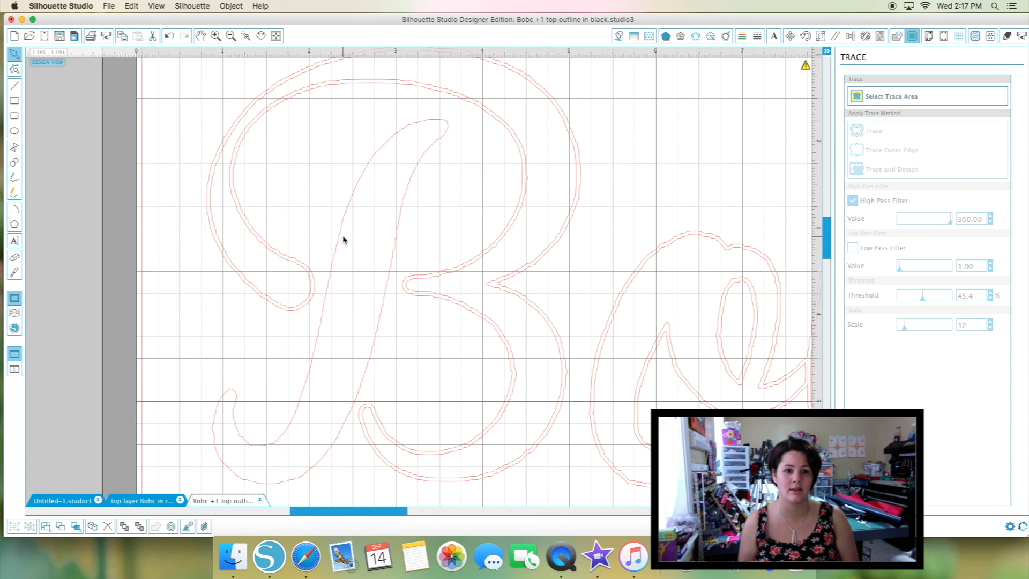
{"action": "left_click", "coordinate": [309, 277]}
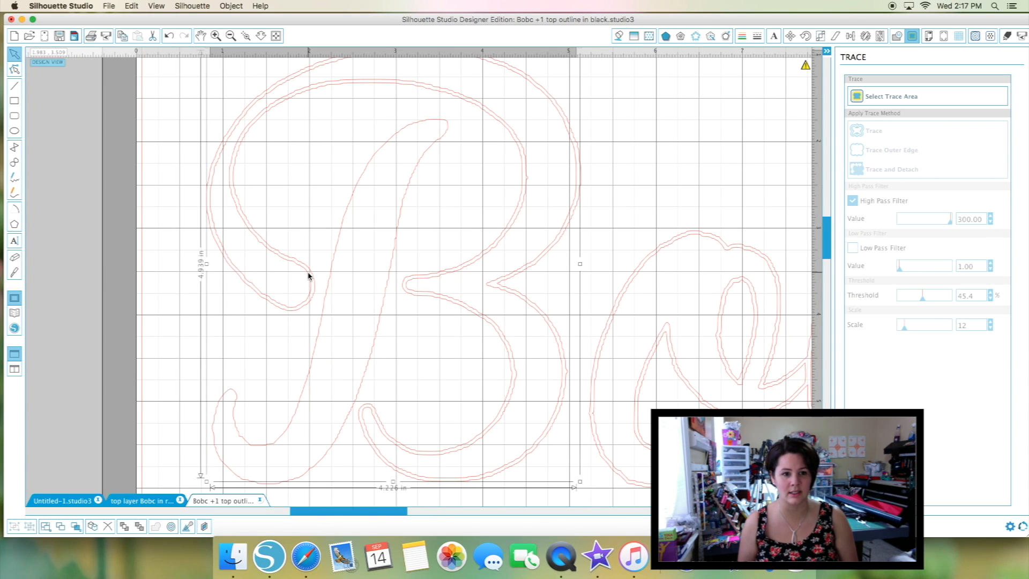
{"action": "key", "text": "Delete"}
Delete the inner duplicate line of the letter o's outline and the outer duplicate lines around its two counters.
{"action": "left_click", "coordinate": [201, 36]}
{"action": "left_click_drag", "start_coordinate": [696, 392], "coordinate": [323, 308]}
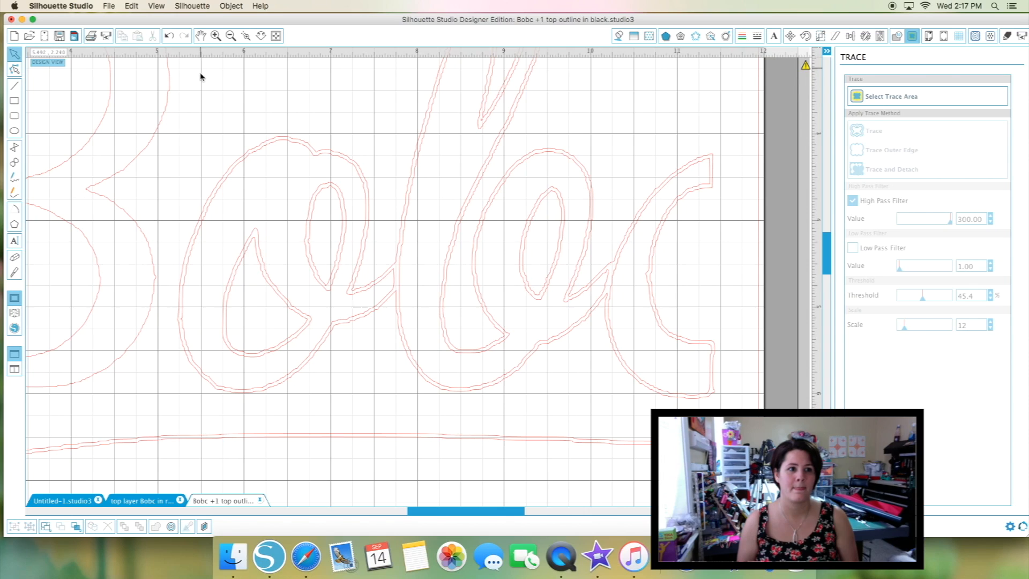
{"action": "left_click", "coordinate": [188, 271]}
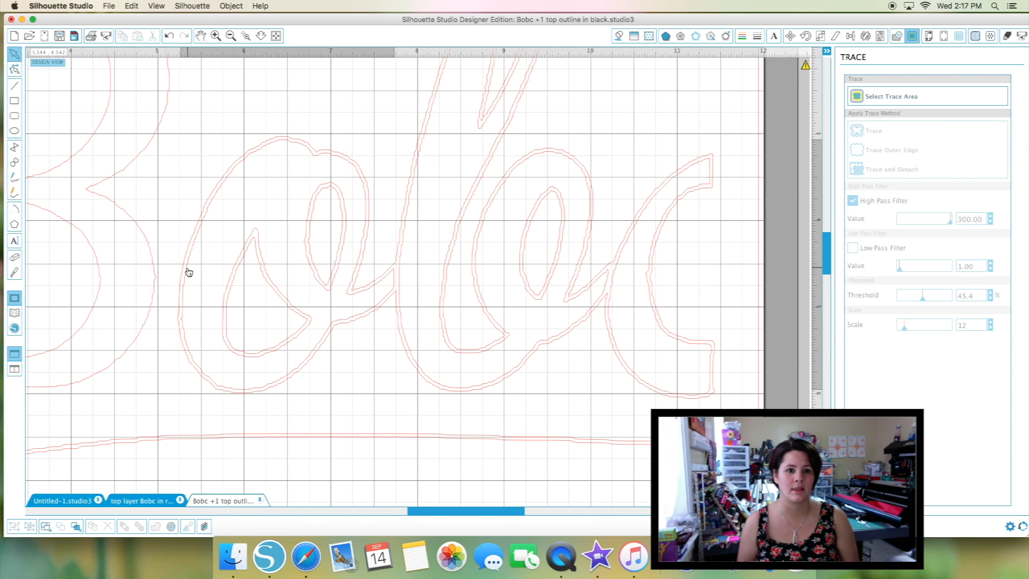
{"action": "left_click", "coordinate": [188, 270]}
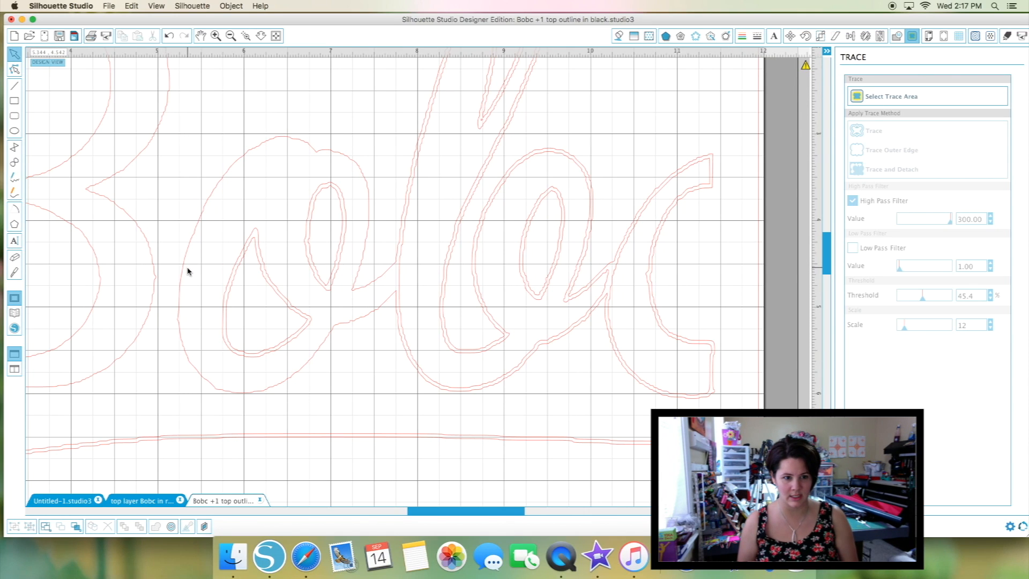
{"action": "left_click", "coordinate": [225, 301]}
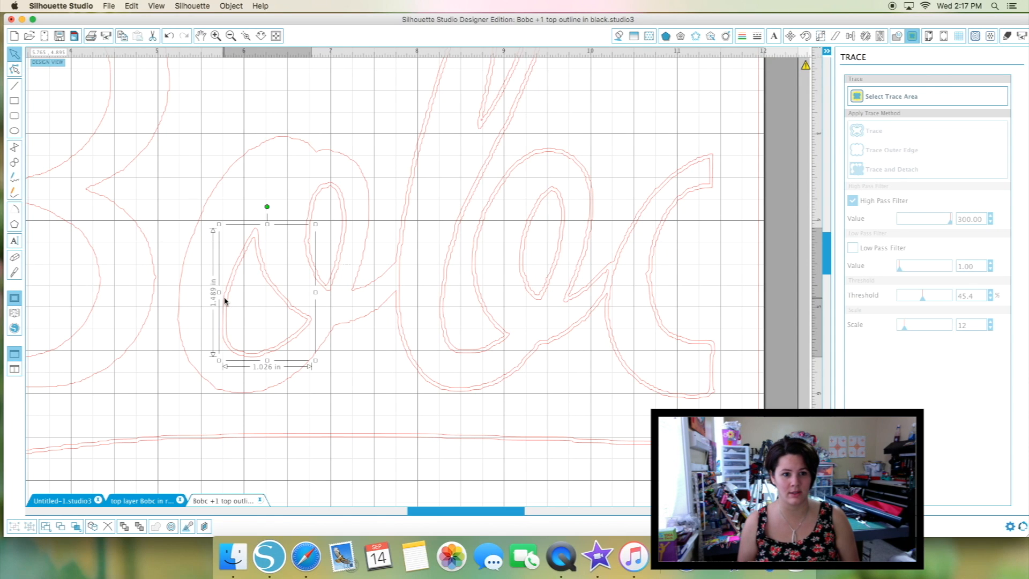
{"action": "left_click", "coordinate": [225, 299]}
{"action": "left_click", "coordinate": [310, 267]}
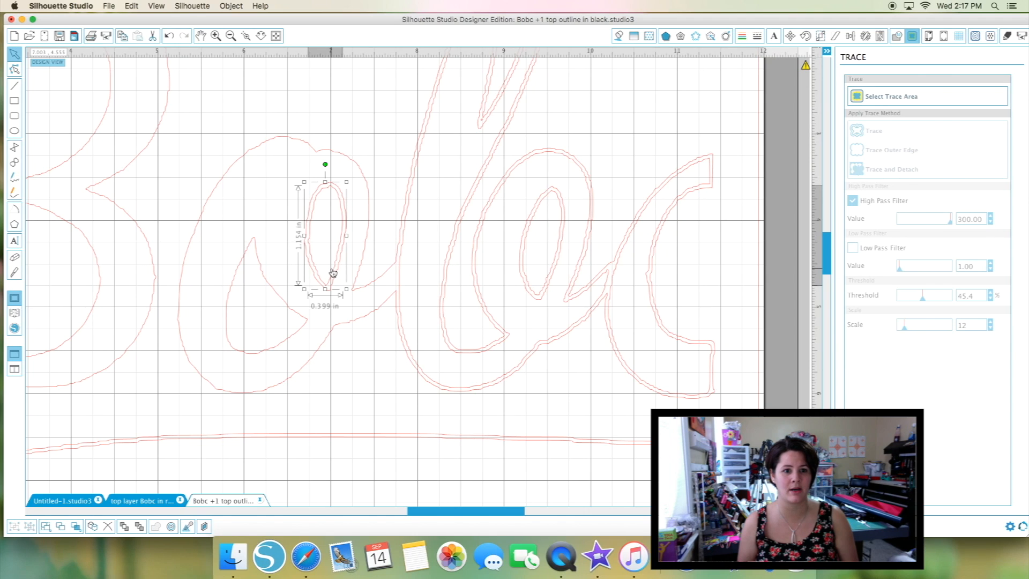
{"action": "left_click", "coordinate": [333, 273]}
{"action": "left_click", "coordinate": [333, 272]}
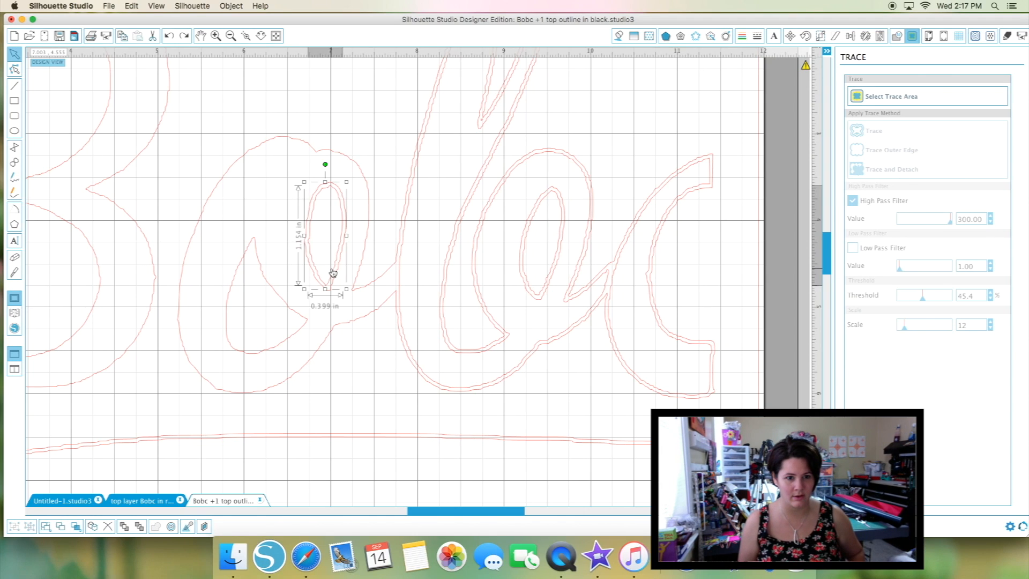
{"action": "left_click", "coordinate": [306, 248]}
{"action": "left_click", "coordinate": [306, 248]}
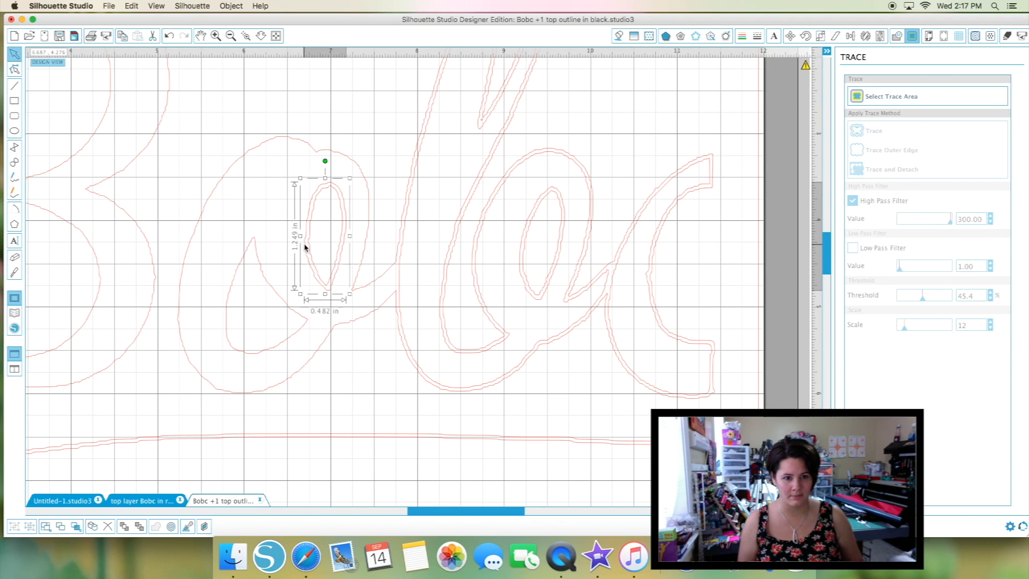
{"action": "left_click", "coordinate": [306, 247]}
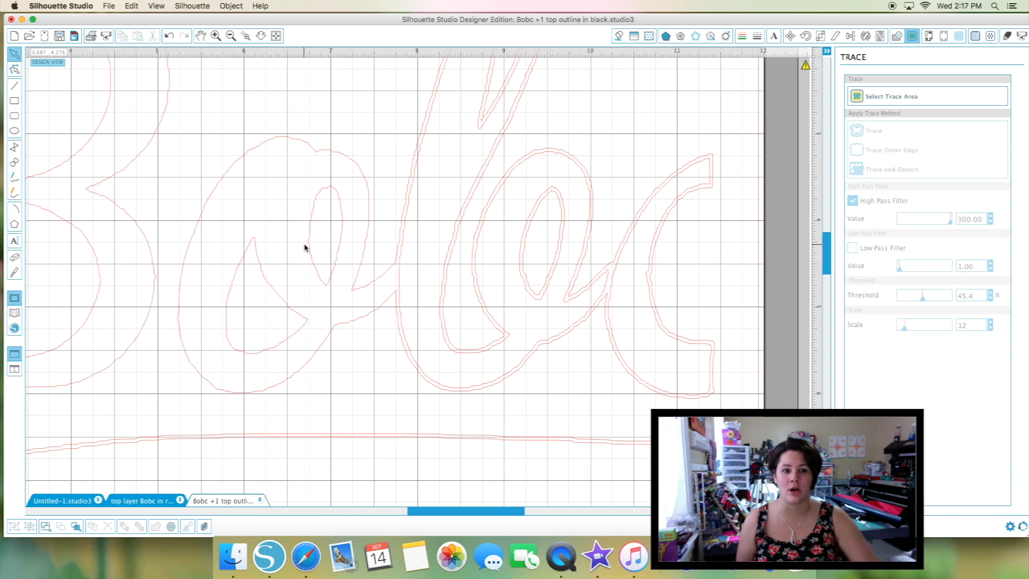
Delete the duplicate lines of the second b's outer outline and of its upper loop.
{"action": "left_click", "coordinate": [401, 270]}
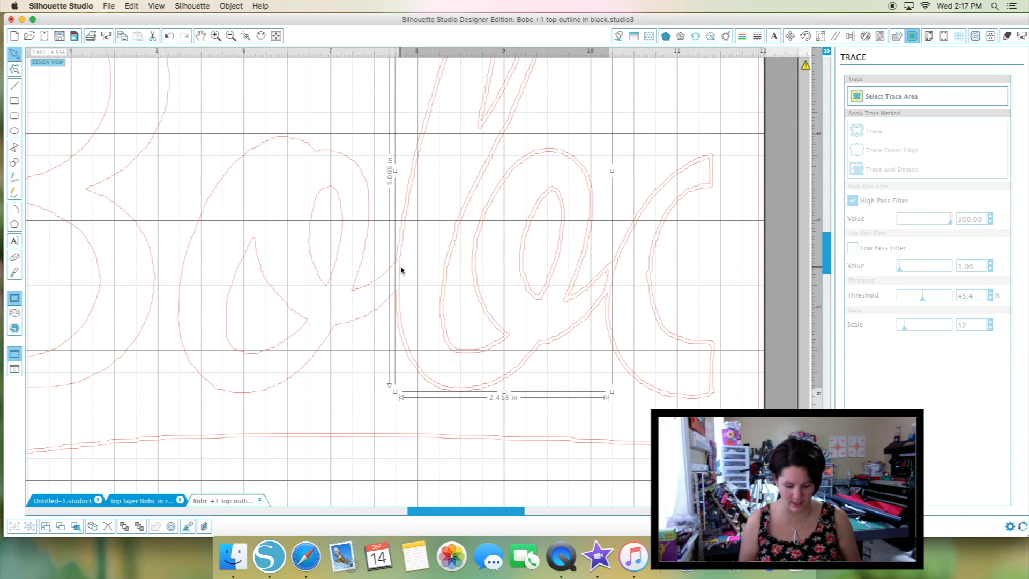
{"action": "key", "text": "Delete"}
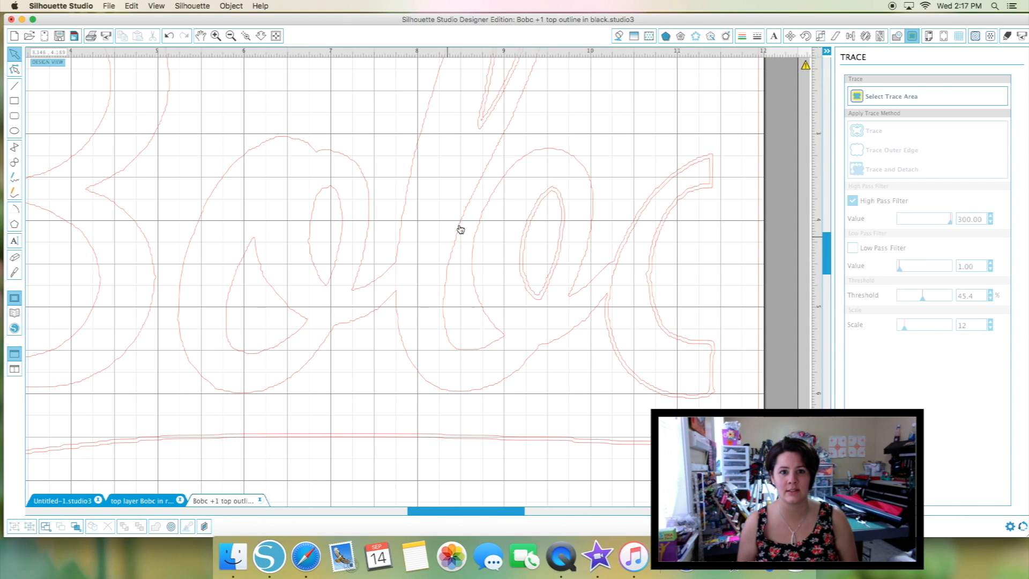
{"action": "left_click", "coordinate": [485, 128]}
{"action": "left_click", "coordinate": [484, 128]}
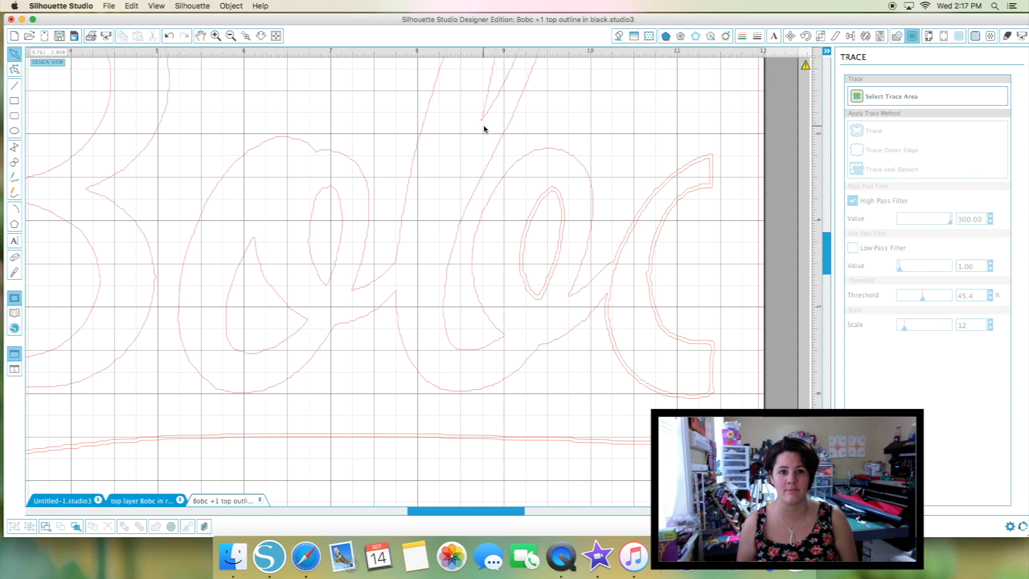
{"action": "left_click", "coordinate": [483, 126]}
{"action": "left_click", "coordinate": [466, 135]}
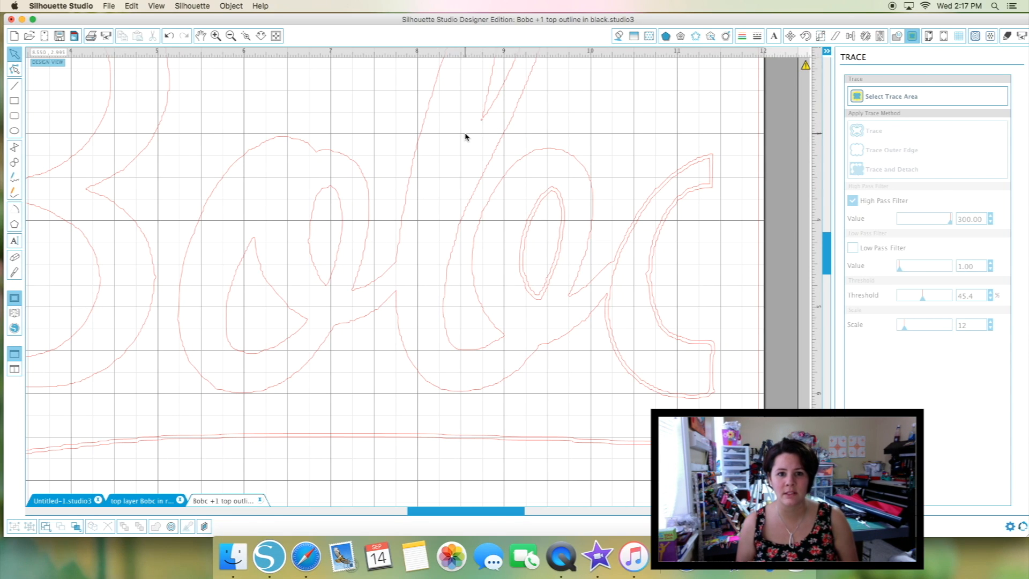
{"action": "left_click", "coordinate": [483, 124]}
{"action": "key", "text": "Delete"}
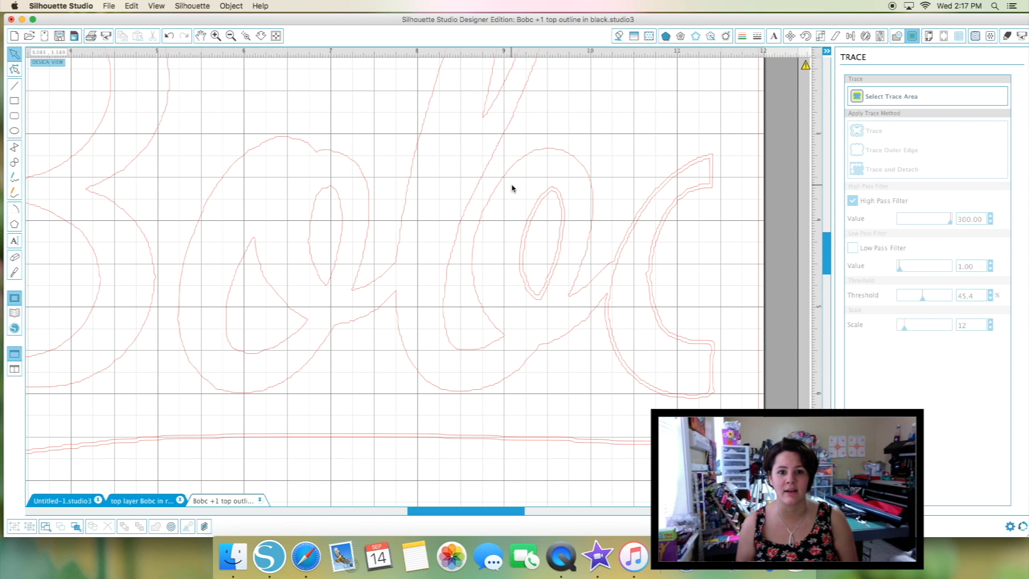
Delete the duplicate lines of the second b's lower counter and of the letter c's outline.
{"action": "left_click", "coordinate": [564, 248]}
{"action": "key", "text": "Delete"}
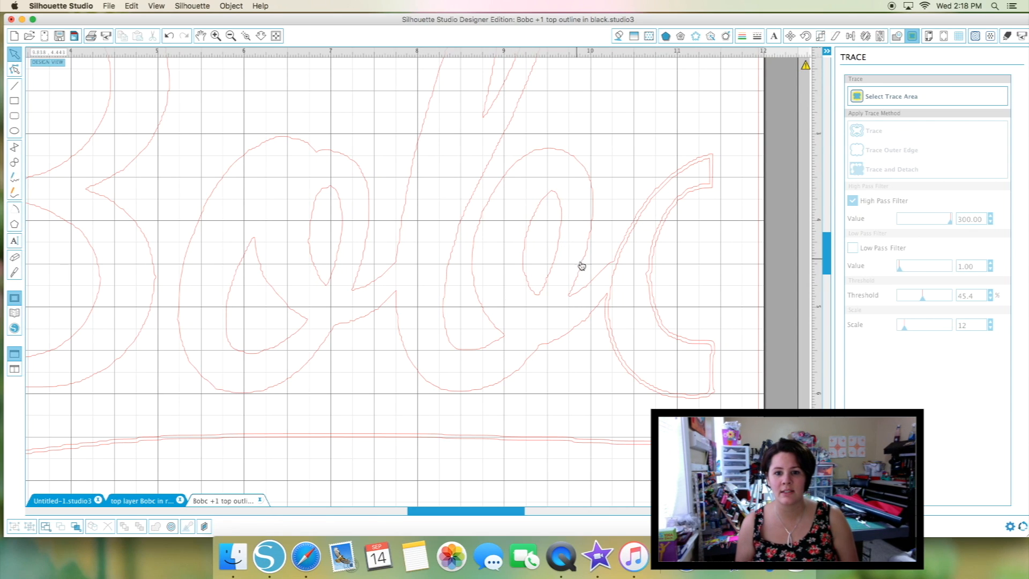
{"action": "left_click", "coordinate": [614, 290]}
{"action": "key", "text": "Delete"}
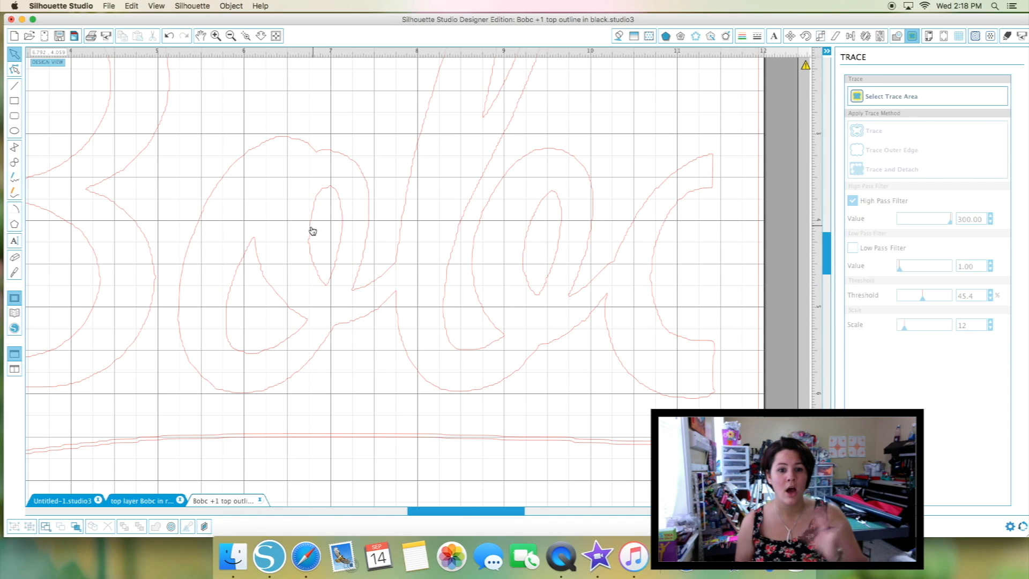
Examine the banner's traced edges and the cross-shaped mark at its lower-right corner.
{"action": "scroll", "coordinate": [659, 253], "scroll_direction": "down", "scroll_amount": 5}
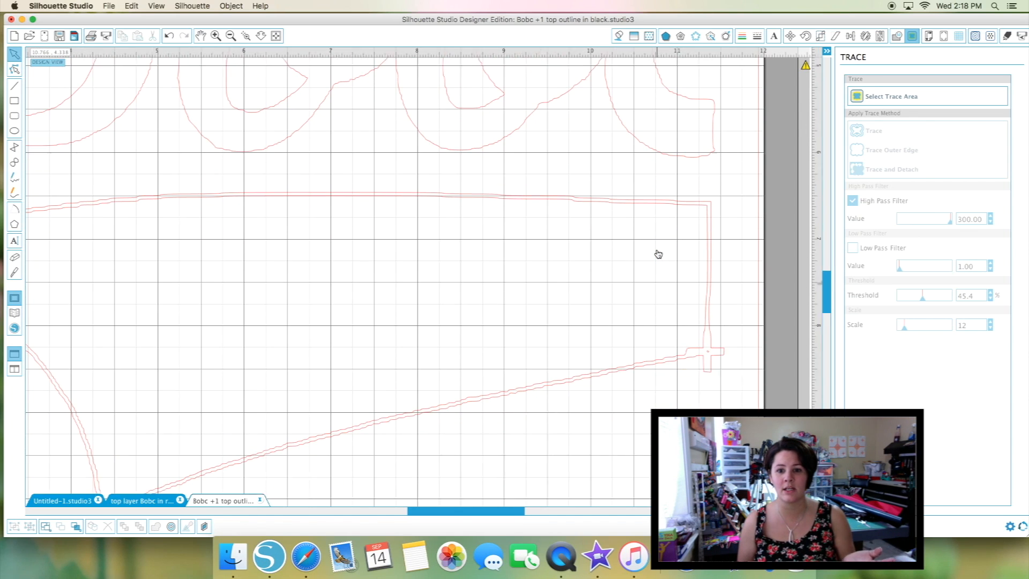
{"action": "scroll", "coordinate": [658, 253], "scroll_direction": "up", "scroll_amount": 1}
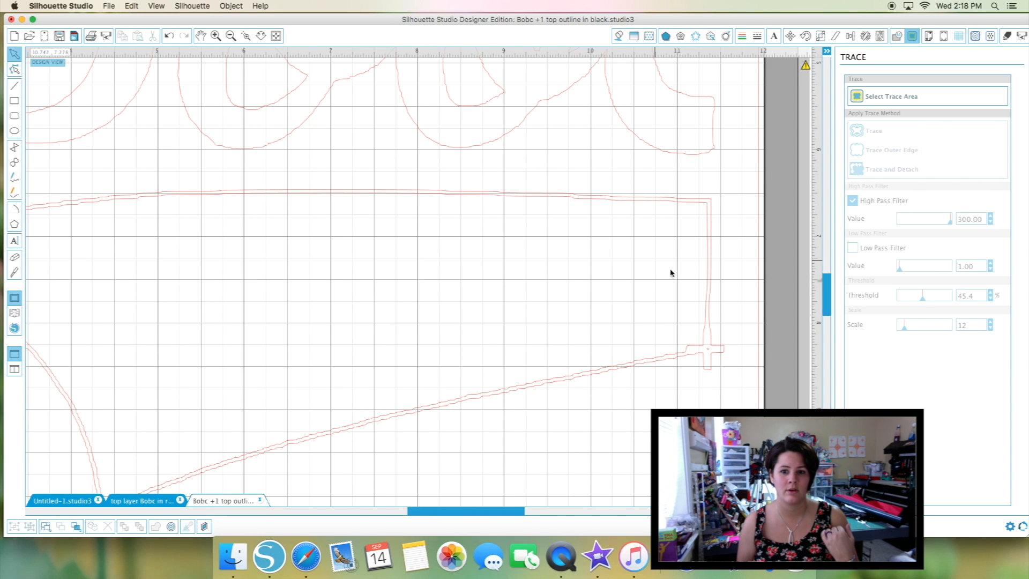
{"action": "scroll", "coordinate": [698, 290], "scroll_direction": "down", "scroll_amount": 2}
{"action": "scroll", "coordinate": [694, 307], "scroll_direction": "down", "scroll_amount": 3}
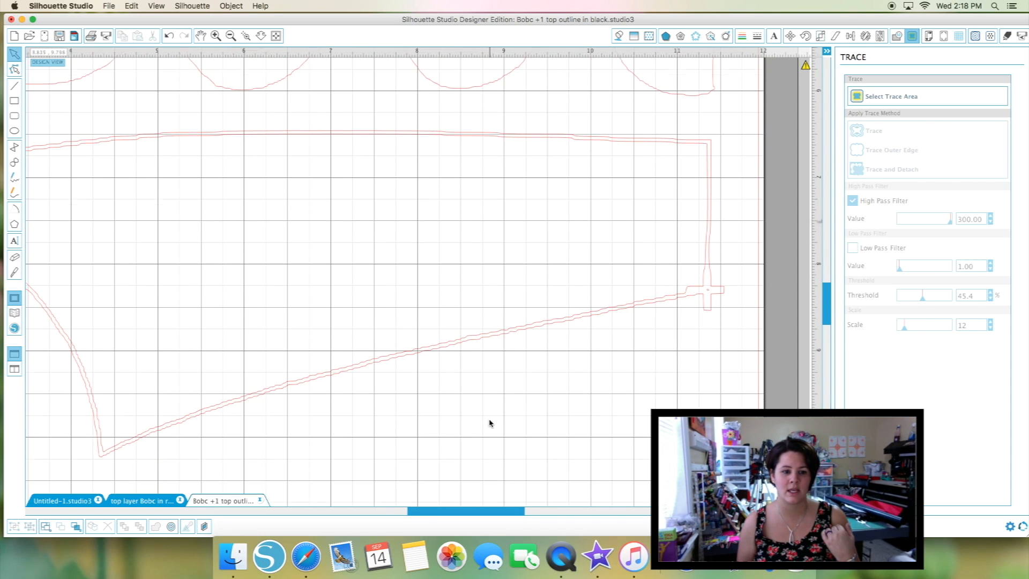
{"action": "scroll", "coordinate": [280, 338], "scroll_direction": "right", "scroll_amount": 2}
{"action": "scroll", "coordinate": [732, 319], "scroll_direction": "left", "scroll_amount": 5}
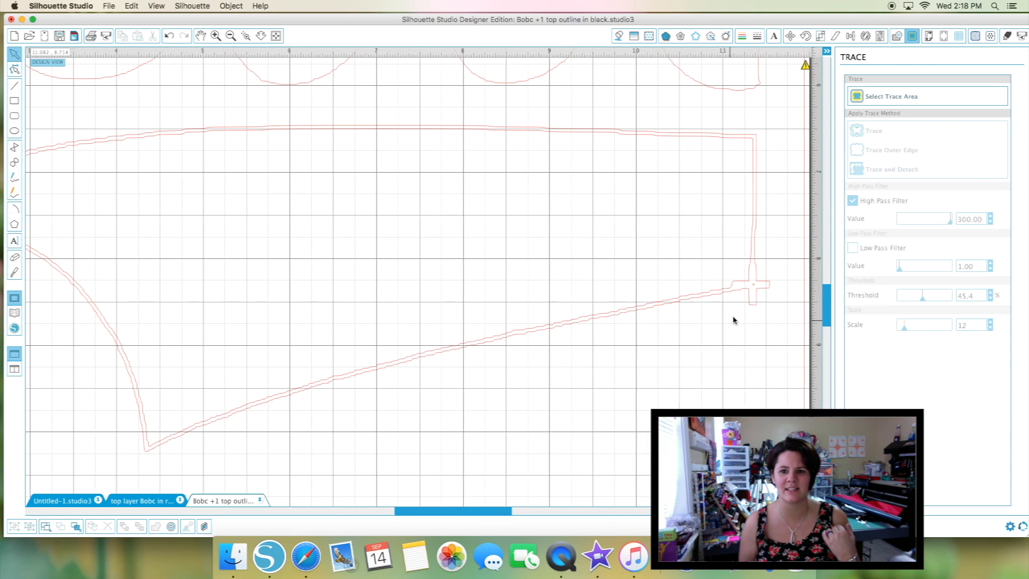
{"action": "scroll", "coordinate": [757, 306], "scroll_direction": "left", "scroll_amount": 5}
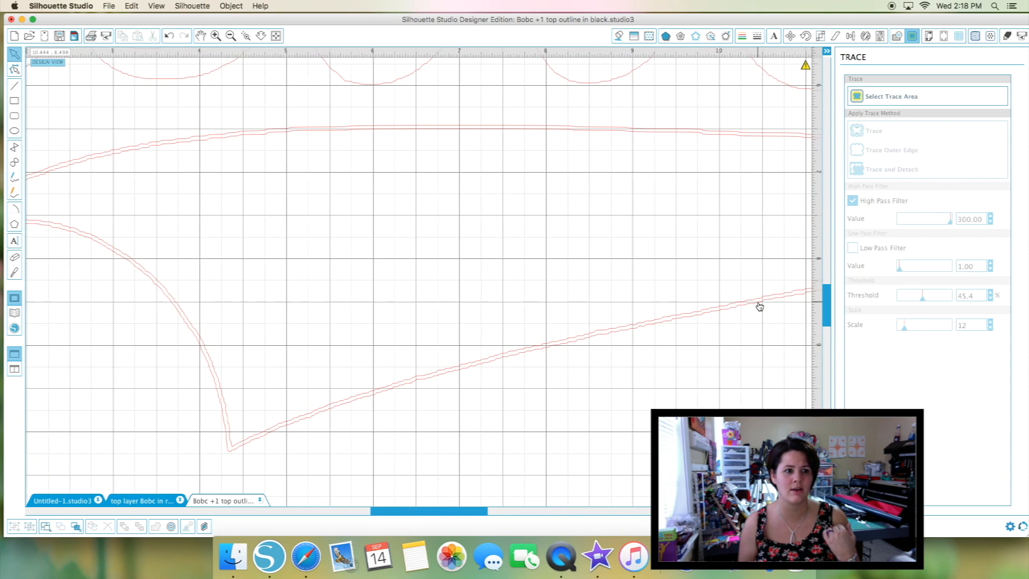
{"action": "scroll", "coordinate": [761, 304], "scroll_direction": "left", "scroll_amount": 3}
{"action": "scroll", "coordinate": [760, 304], "scroll_direction": "right", "scroll_amount": 10}
{"action": "scroll", "coordinate": [758, 303], "scroll_direction": "right", "scroll_amount": 2}
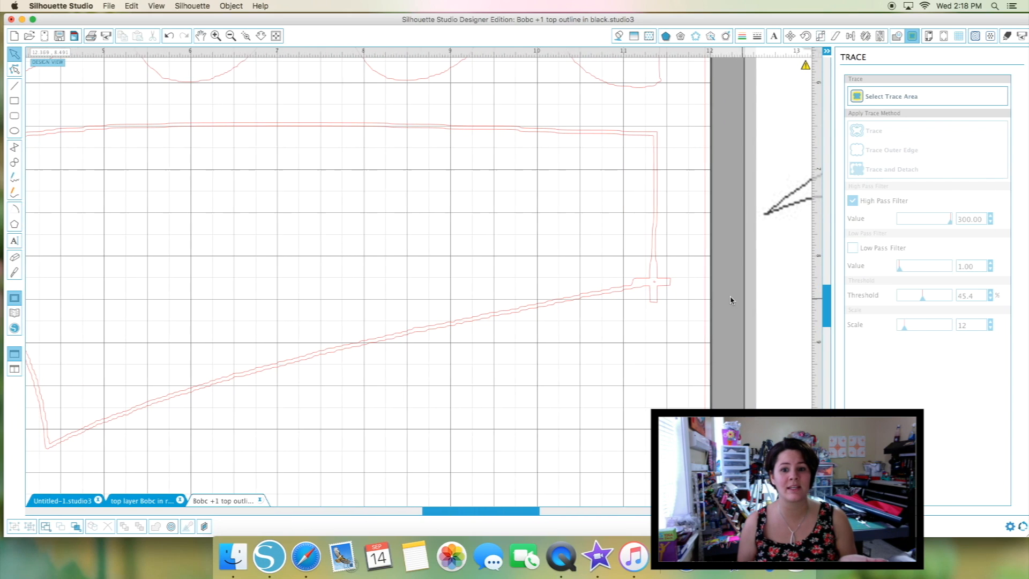
Delete the banner's outer duplicate line with its cross shape and the small leftover mark at the lower-right corner.
{"action": "left_click", "coordinate": [646, 293]}
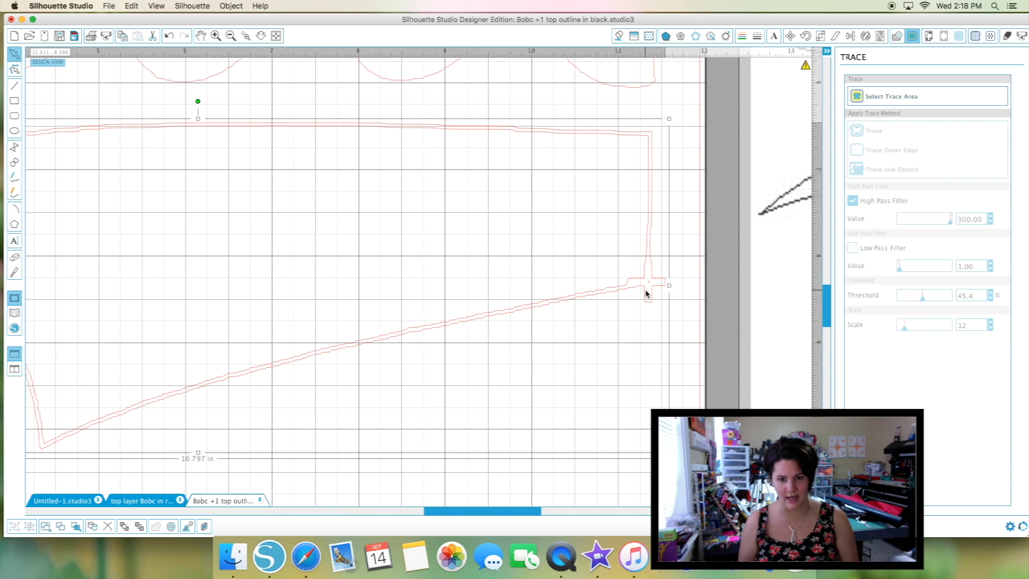
{"action": "key", "text": "Delete"}
{"action": "left_click", "coordinate": [648, 288]}
{"action": "key", "text": "Delete"}
{"action": "left_click", "coordinate": [634, 278]}
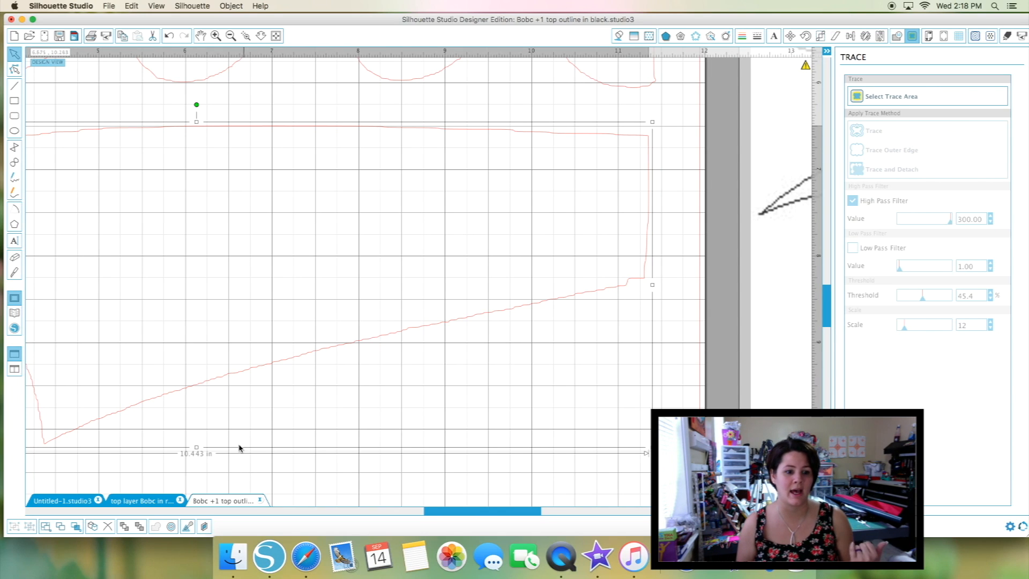
{"action": "key", "text": "super+z"}
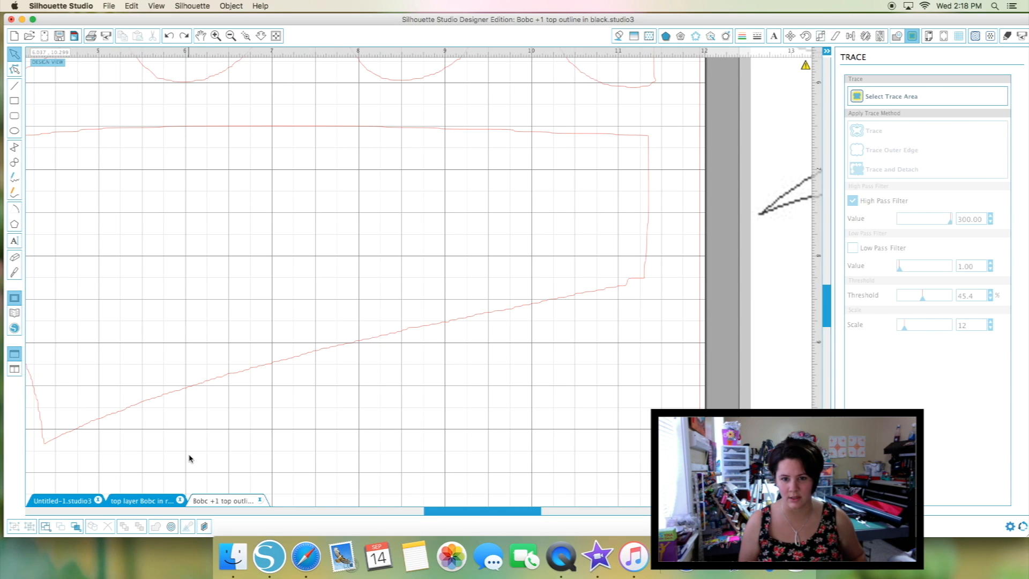
Undo the deletion of the banner's outer line, cross shape and small corner mark.
{"action": "key", "text": "super+z"}
{"action": "key", "text": "super+z"}
{"action": "key", "text": "super+z"}
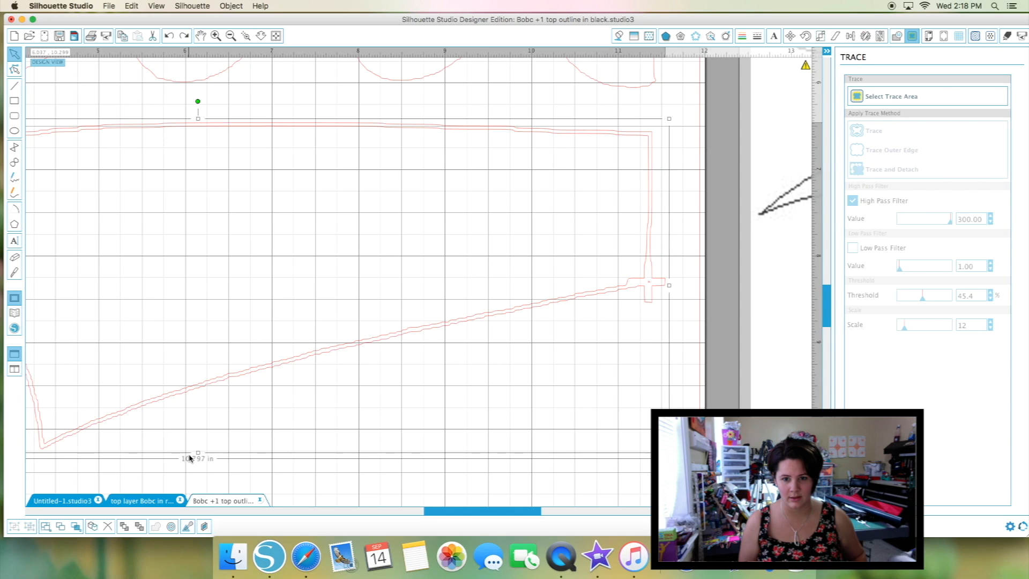
{"action": "scroll", "coordinate": [189, 458], "scroll_direction": "up", "scroll_amount": 5}
{"action": "left_click", "coordinate": [189, 459]}
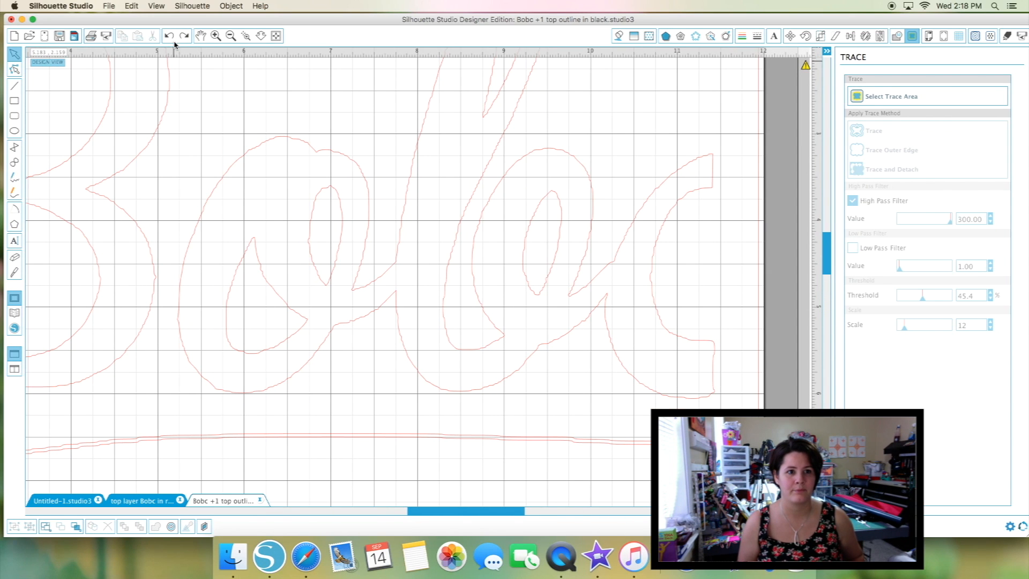
{"action": "left_click", "coordinate": [202, 36]}
{"action": "left_click_drag", "start_coordinate": [260, 312], "coordinate": [285, 48]}
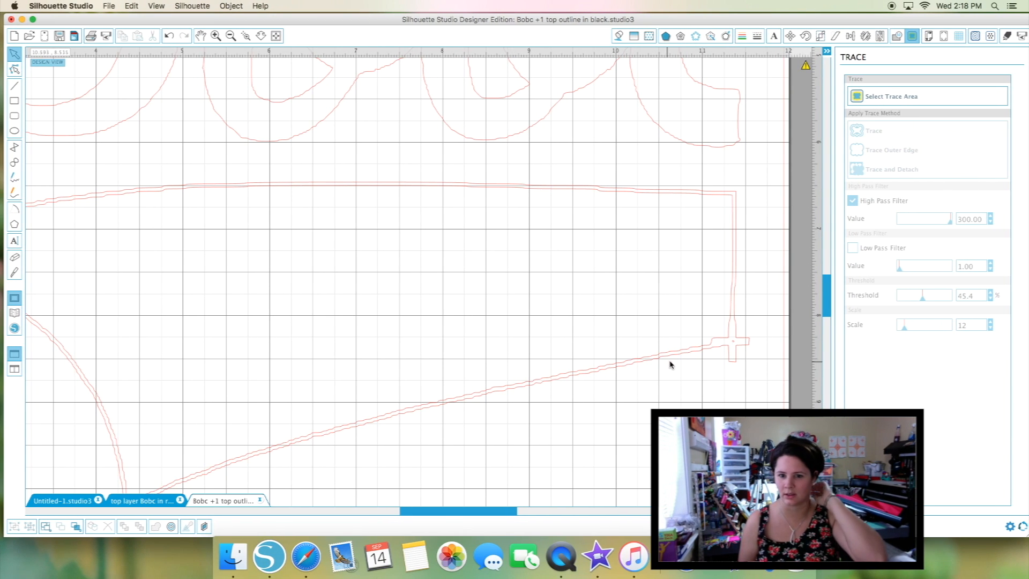
Fill the banner's inner shape with dark gray.
{"action": "left_click", "coordinate": [698, 352]}
{"action": "left_click", "coordinate": [710, 344]}
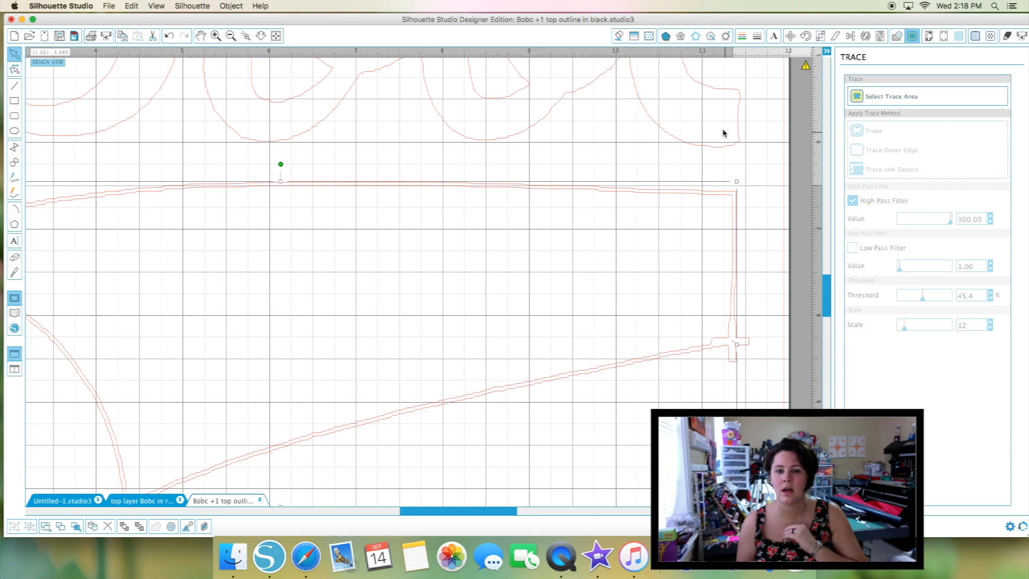
{"action": "left_click", "coordinate": [619, 36]}
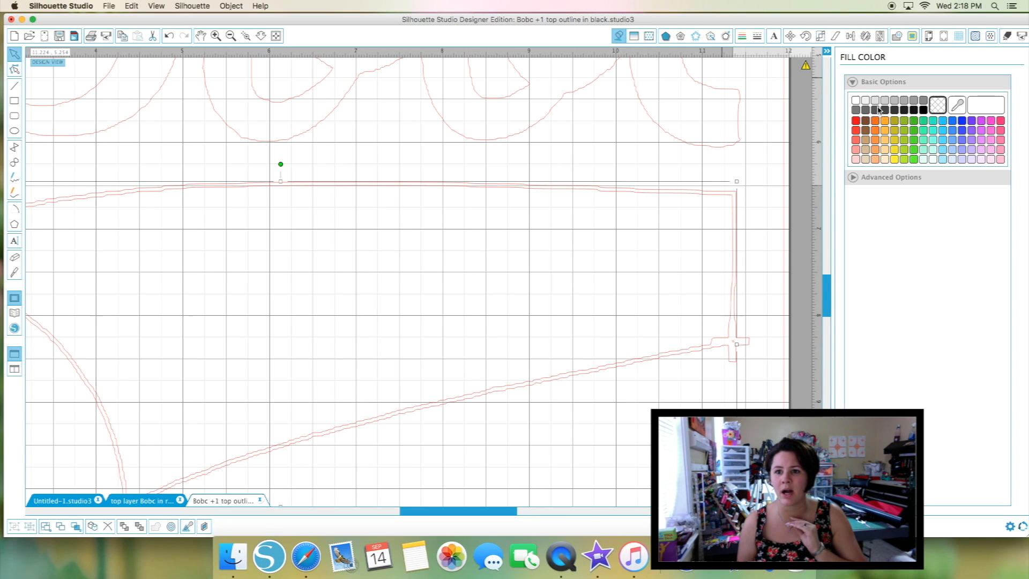
{"action": "left_click", "coordinate": [892, 111]}
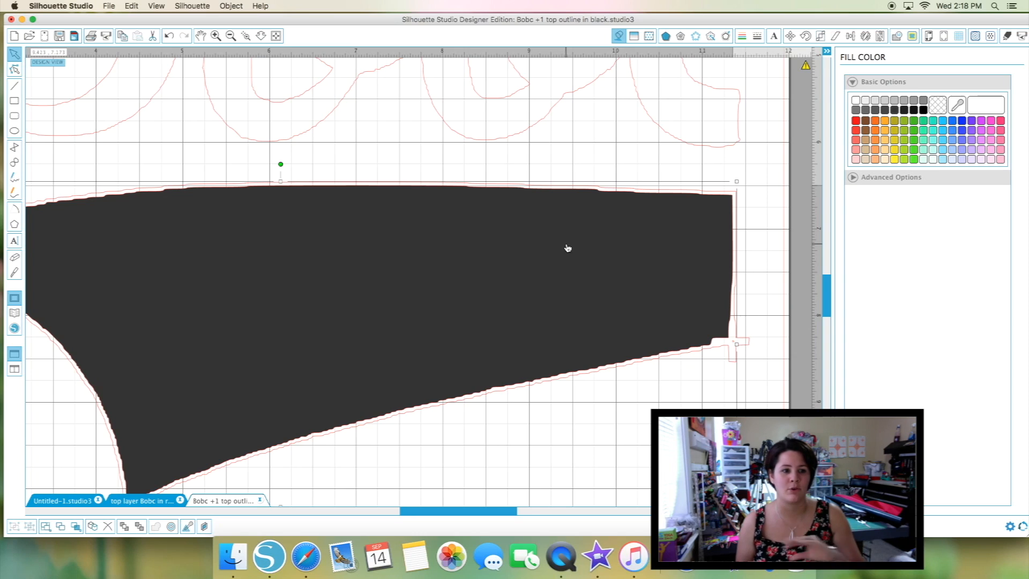
{"action": "left_click", "coordinate": [710, 117]}
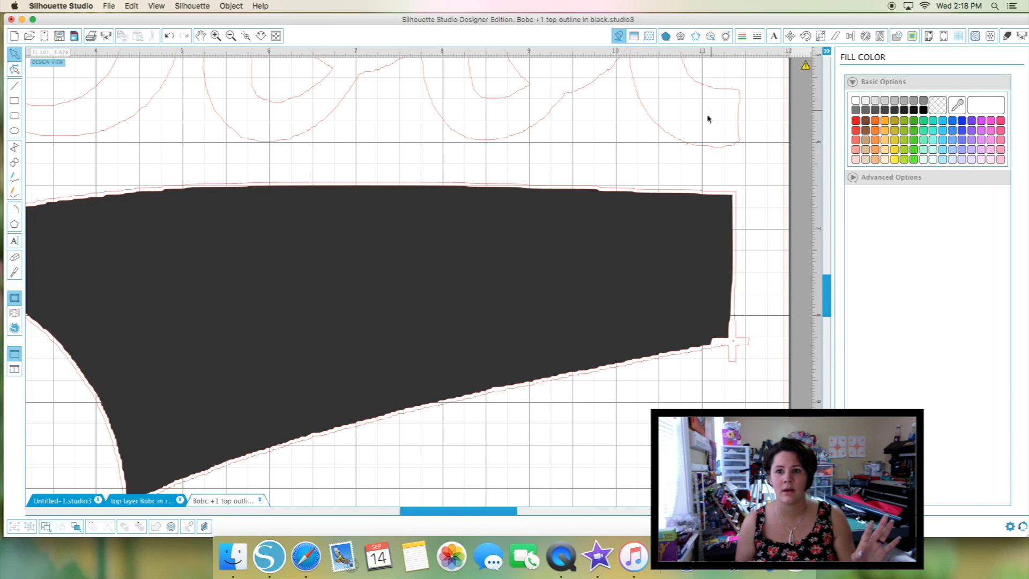
Fill the outer outline of the joined "obc" lettering with black.
{"action": "left_click", "coordinate": [715, 145]}
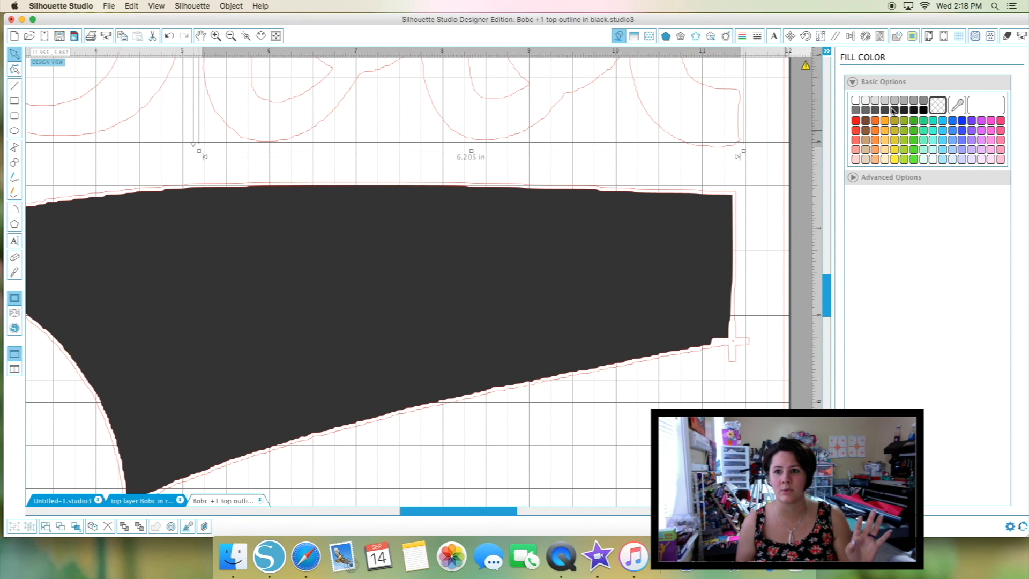
{"action": "left_click", "coordinate": [923, 110]}
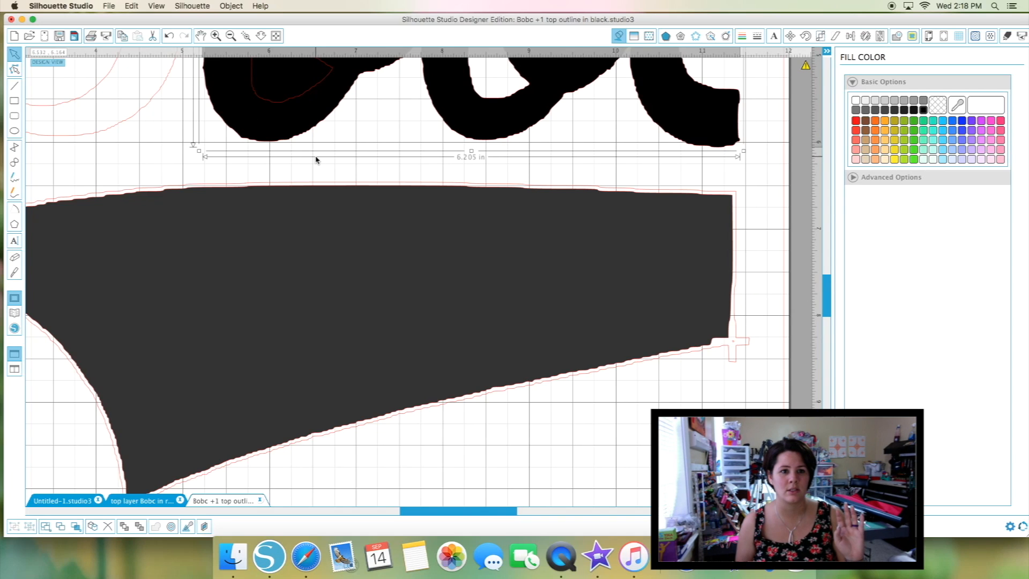
{"action": "scroll", "coordinate": [314, 170], "scroll_direction": "up", "scroll_amount": 3}
{"action": "scroll", "coordinate": [312, 170], "scroll_direction": "up", "scroll_amount": 8}
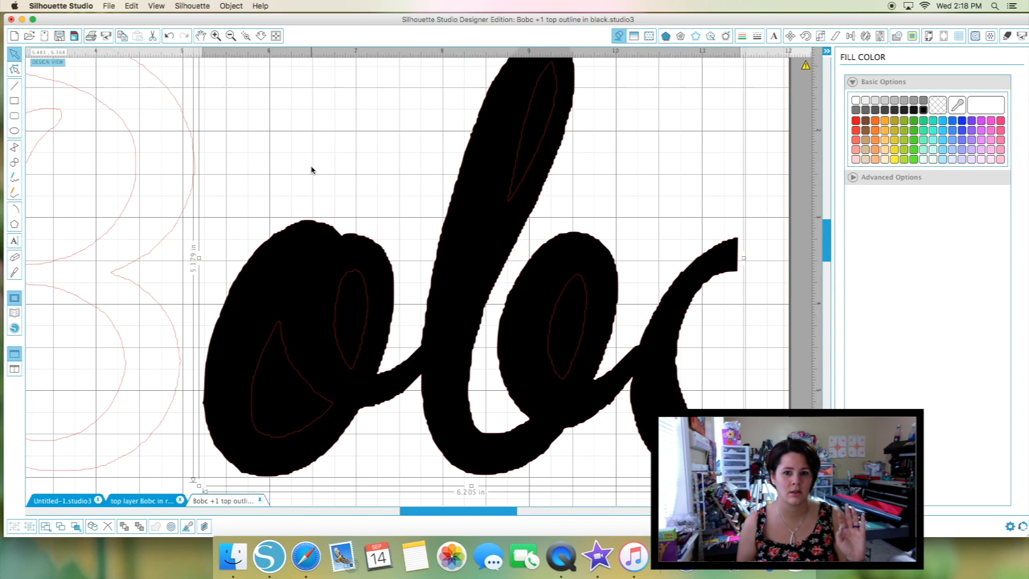
Fill both parts of the capital B, the outer curves and the stem, with black.
{"action": "left_click", "coordinate": [169, 305]}
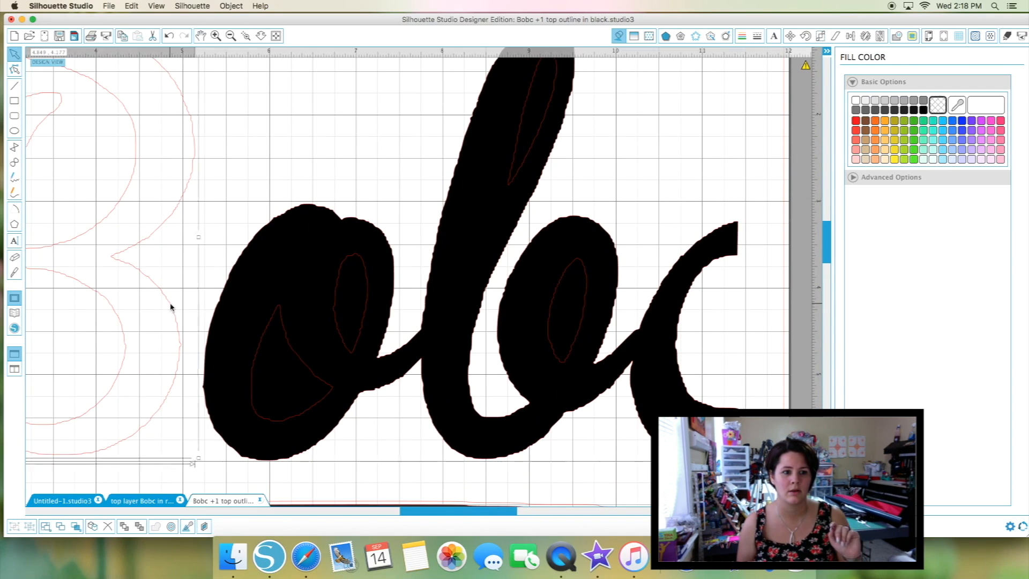
{"action": "left_click", "coordinate": [923, 110]}
{"action": "scroll", "coordinate": [315, 275], "scroll_direction": "left", "scroll_amount": 5}
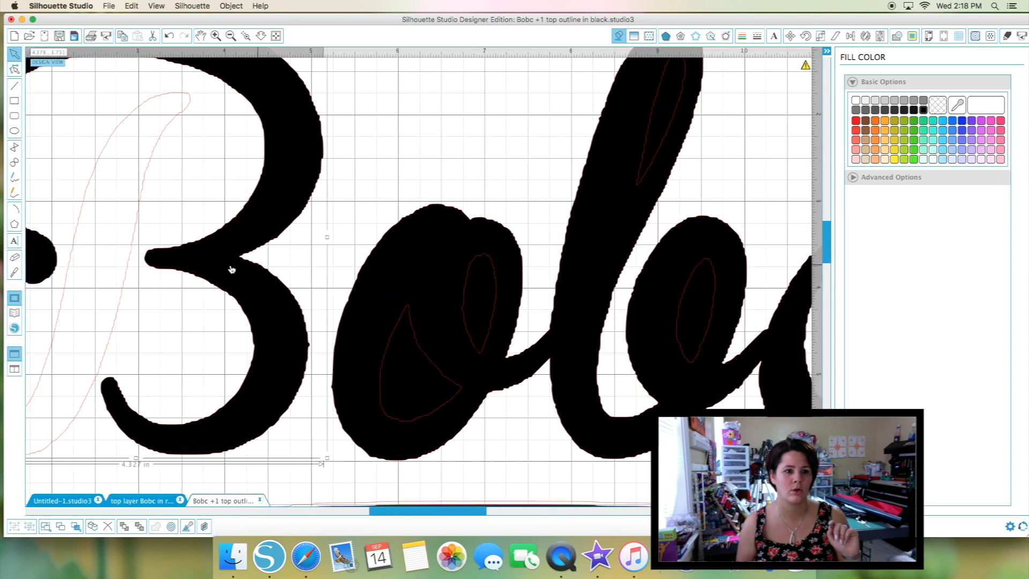
{"action": "scroll", "coordinate": [231, 269], "scroll_direction": "left", "scroll_amount": 8}
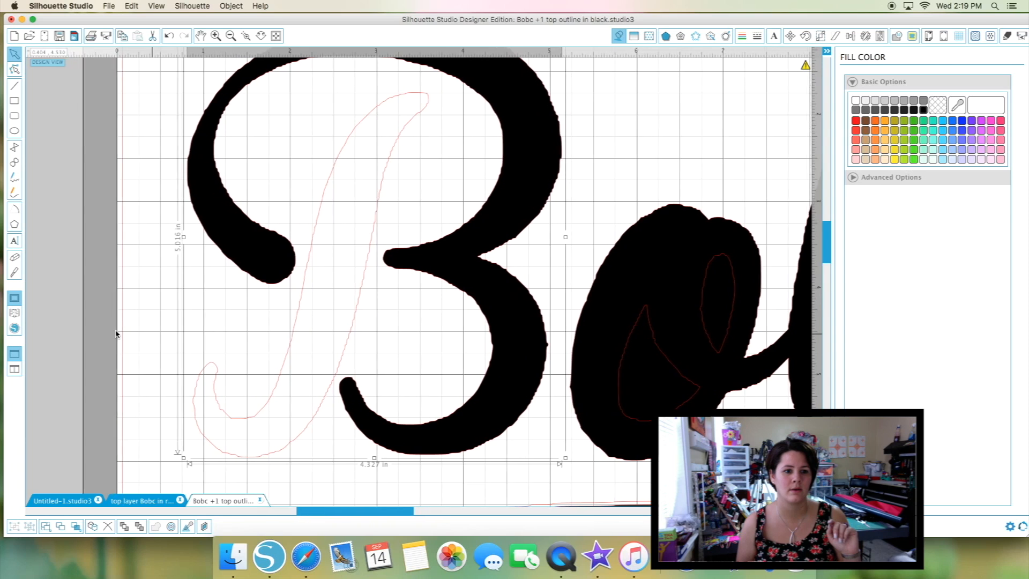
{"action": "scroll", "coordinate": [232, 322], "scroll_direction": "left", "scroll_amount": 4}
{"action": "left_click", "coordinate": [187, 321]}
{"action": "scroll", "coordinate": [214, 321], "scroll_direction": "right", "scroll_amount": 2}
{"action": "left_click", "coordinate": [324, 317]}
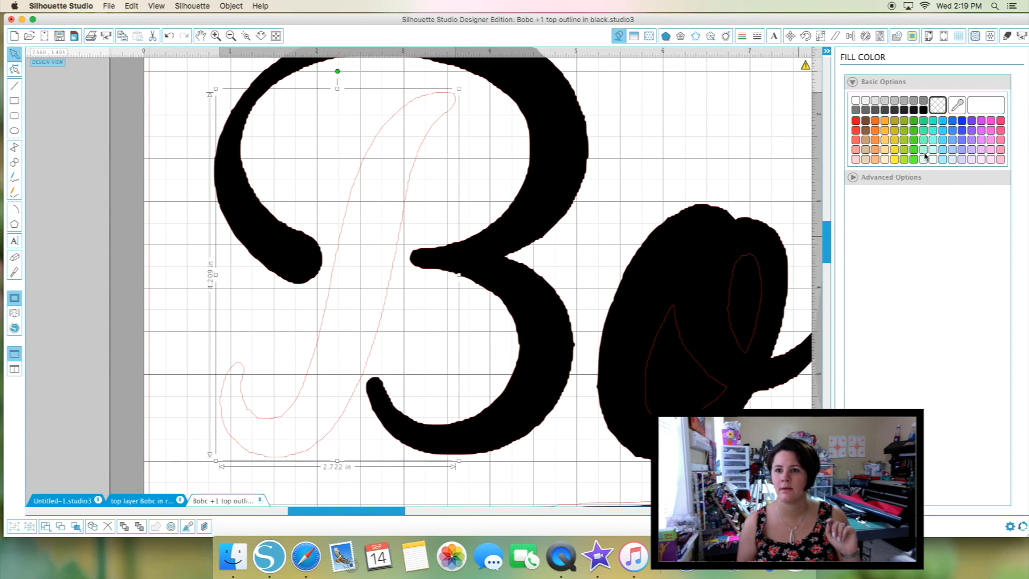
{"action": "left_click", "coordinate": [923, 110]}
Look over the black-filled lettering and the banner down to its lower-right corner.
{"action": "scroll", "coordinate": [664, 309], "scroll_direction": "right", "scroll_amount": 2}
{"action": "scroll", "coordinate": [639, 310], "scroll_direction": "right", "scroll_amount": 12}
{"action": "scroll", "coordinate": [637, 310], "scroll_direction": "right", "scroll_amount": 2}
{"action": "scroll", "coordinate": [637, 310], "scroll_direction": "down", "scroll_amount": 1}
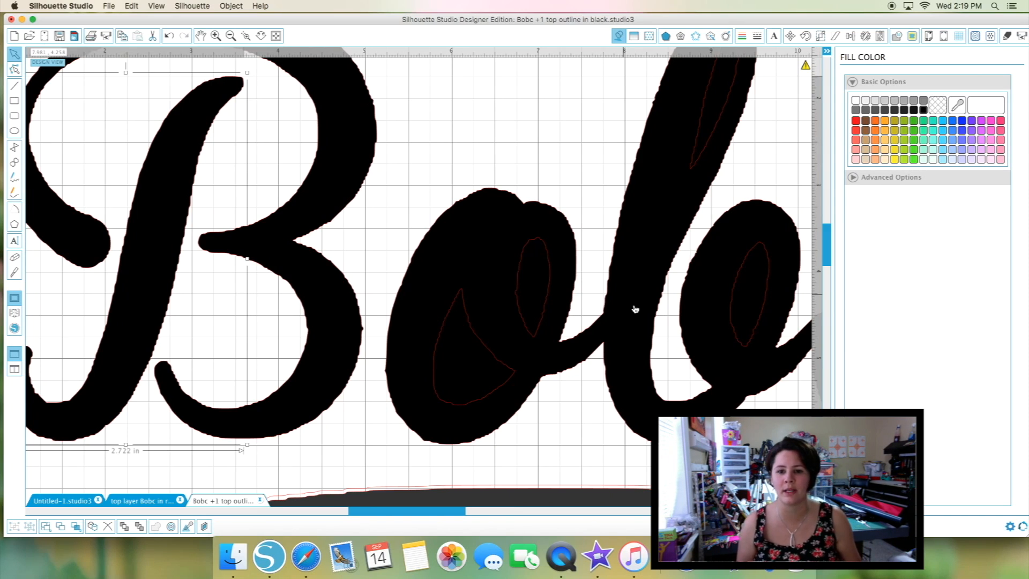
{"action": "scroll", "coordinate": [635, 309], "scroll_direction": "left", "scroll_amount": 1}
{"action": "scroll", "coordinate": [627, 307], "scroll_direction": "right", "scroll_amount": 5}
{"action": "scroll", "coordinate": [626, 306], "scroll_direction": "down", "scroll_amount": 5}
{"action": "scroll", "coordinate": [626, 306], "scroll_direction": "right", "scroll_amount": 2}
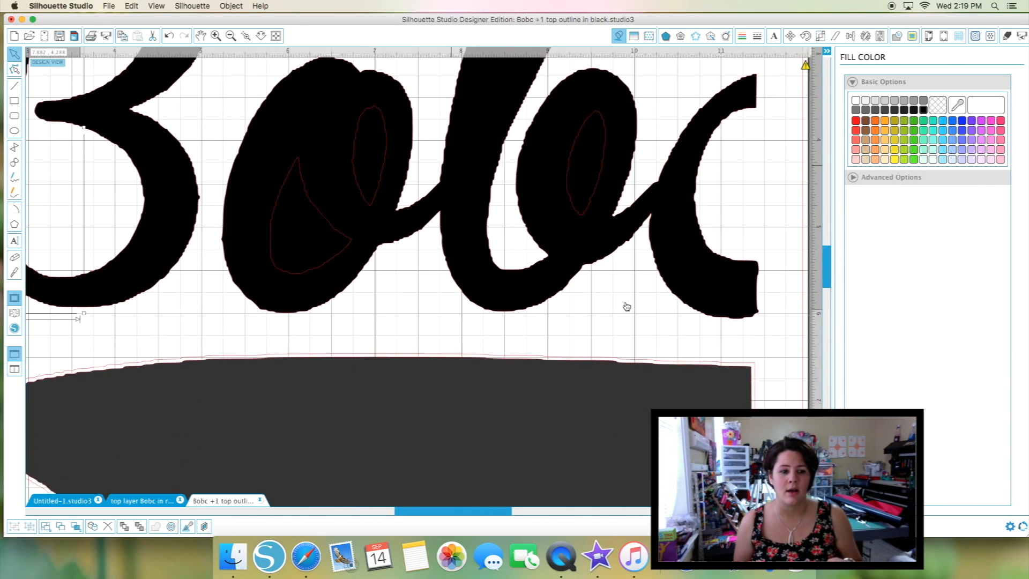
{"action": "scroll", "coordinate": [625, 305], "scroll_direction": "down", "scroll_amount": 2}
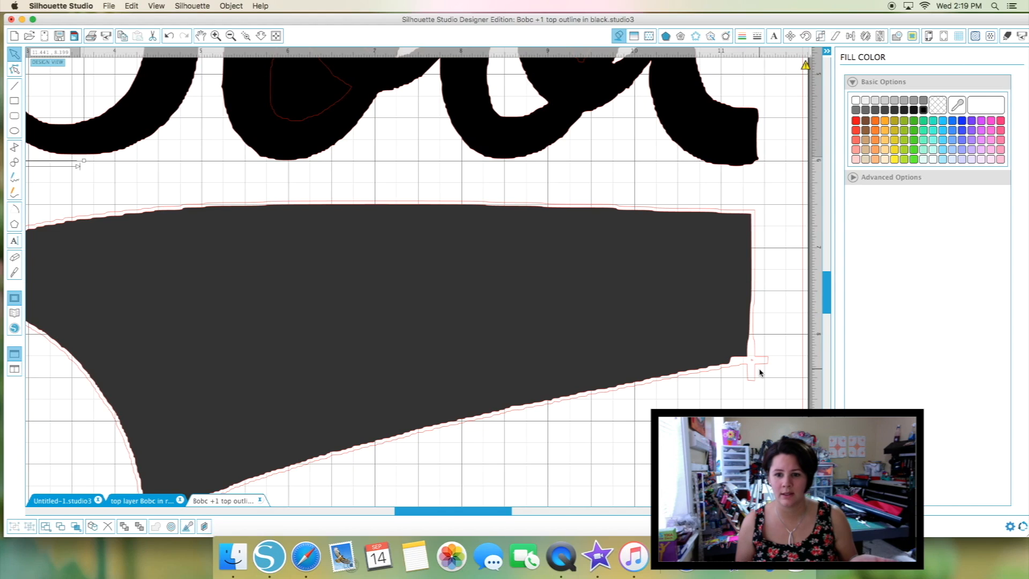
{"action": "left_click", "coordinate": [764, 369]}
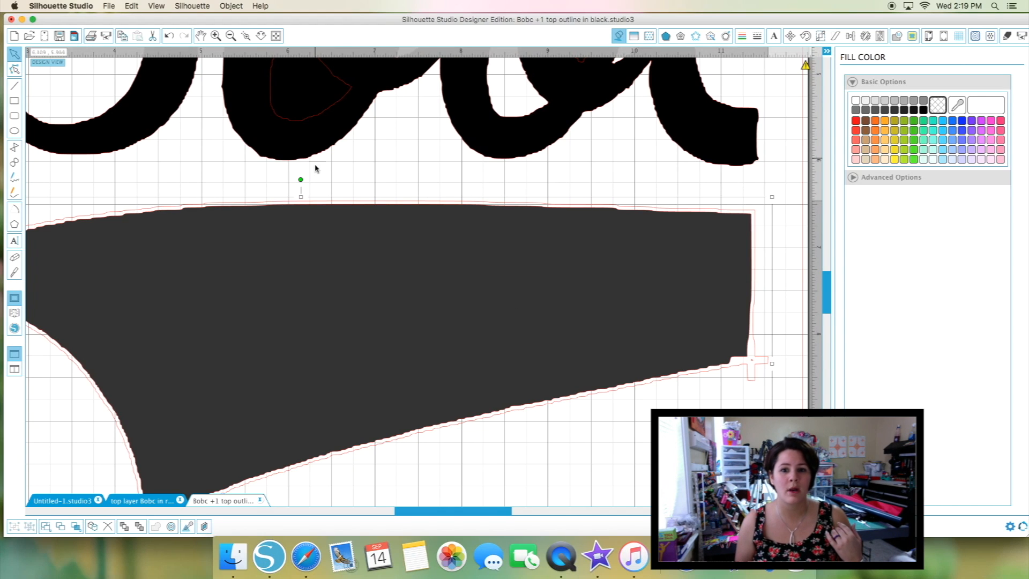
{"action": "left_click", "coordinate": [753, 354]}
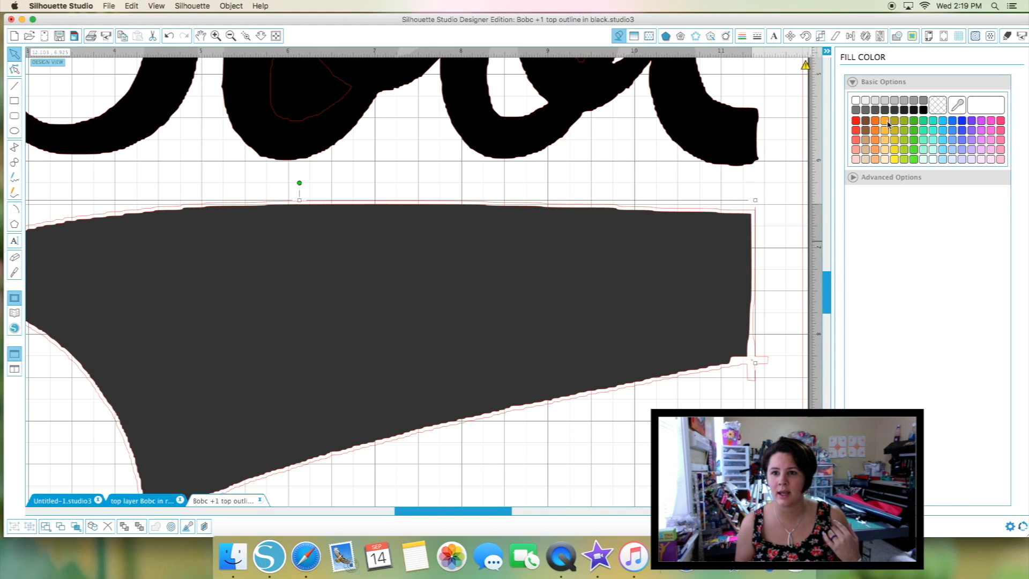
{"action": "left_click", "coordinate": [914, 131]}
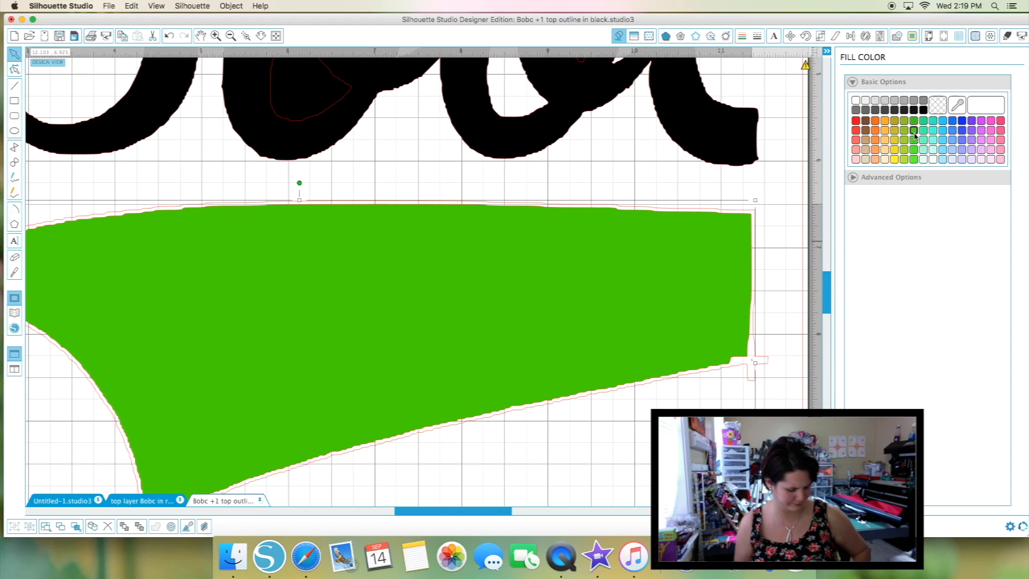
{"action": "key", "text": "super+z"}
{"action": "key", "text": "super+z"}
Fill the banner's outer border shape, including its cross-shaped corner mark, with yellow-green.
{"action": "left_click", "coordinate": [783, 307]}
{"action": "left_click", "coordinate": [755, 378]}
{"action": "left_click", "coordinate": [755, 379]}
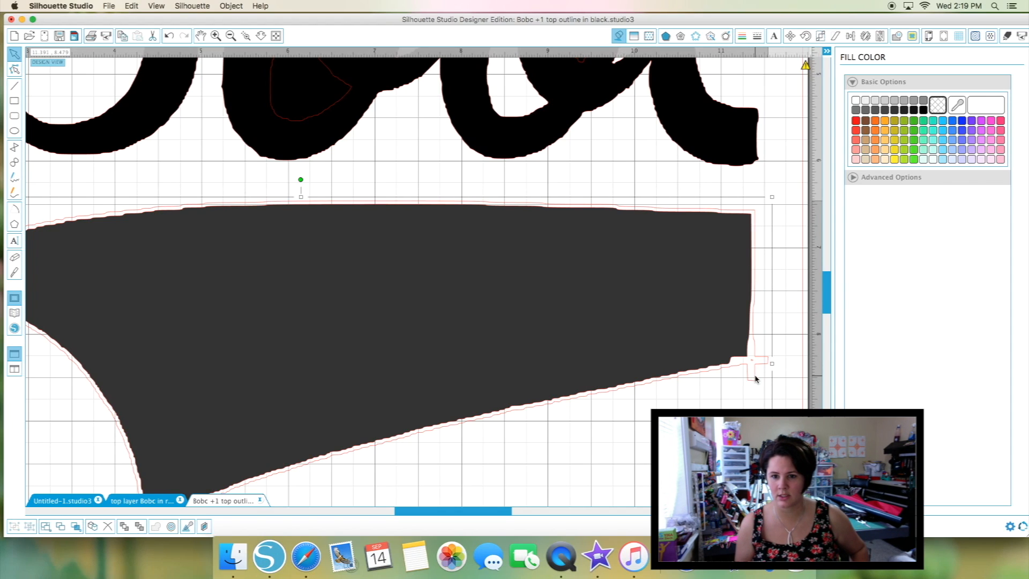
{"action": "left_click", "coordinate": [906, 151]}
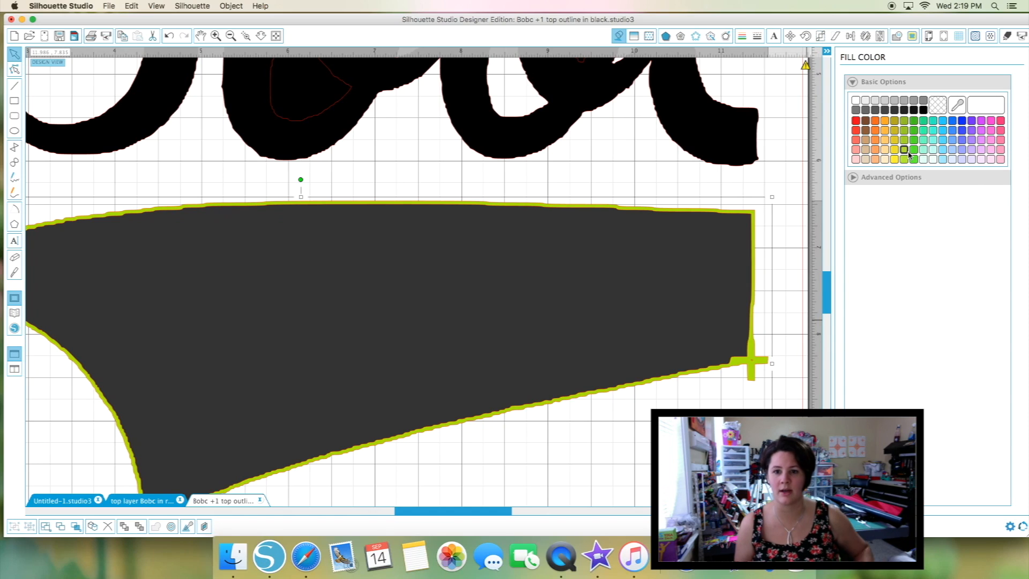
{"action": "left_click", "coordinate": [791, 248]}
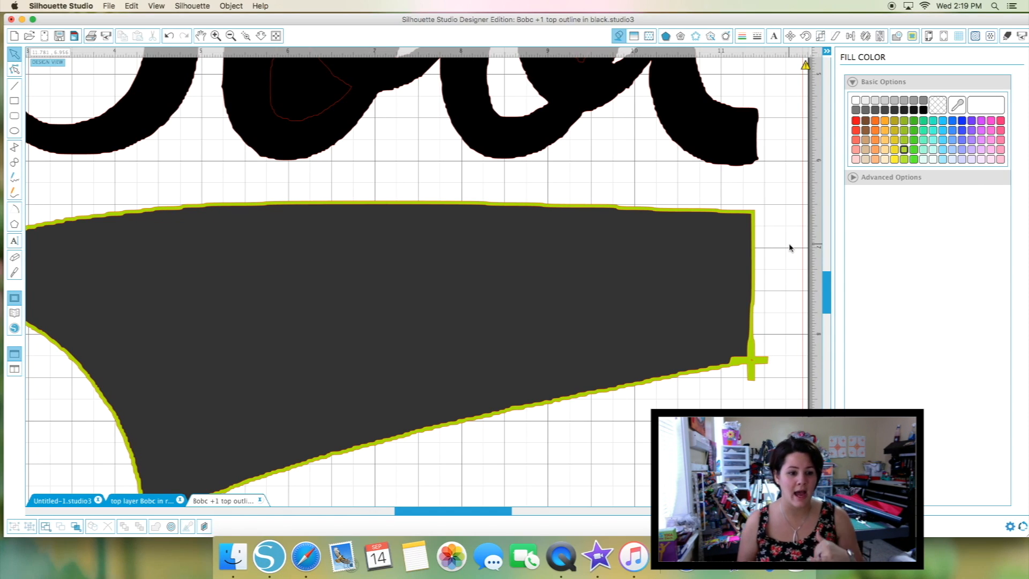
Offset the dark gray banner shape outward by 0.10 in with the Corner style.
{"action": "left_click", "coordinate": [173, 527]}
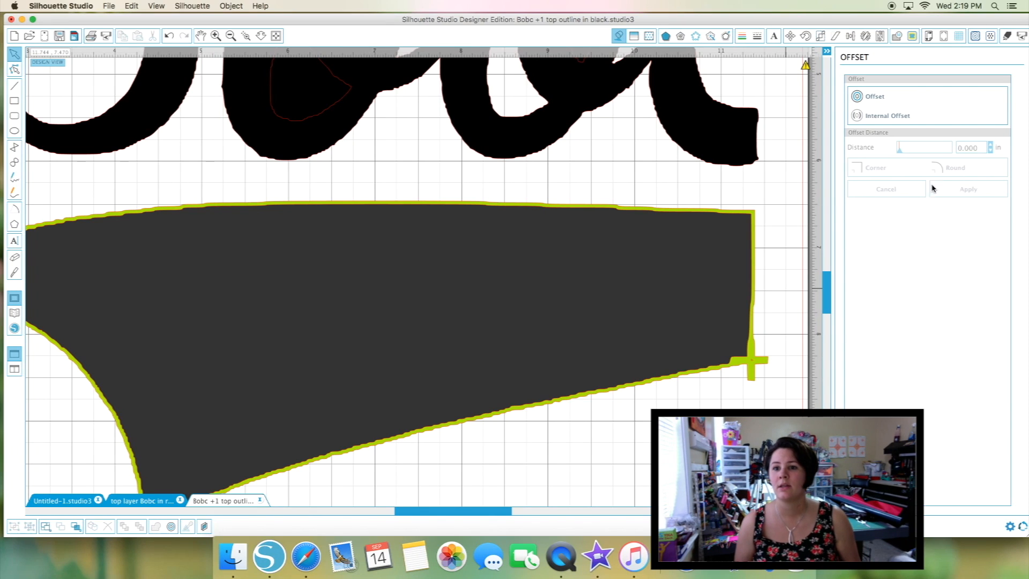
{"action": "left_click", "coordinate": [878, 100]}
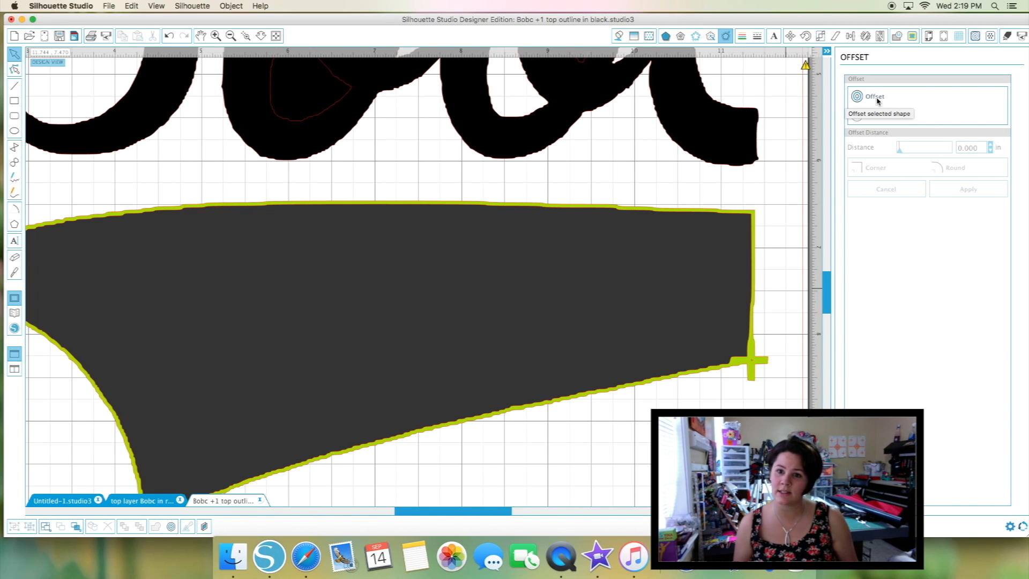
{"action": "left_click", "coordinate": [732, 236]}
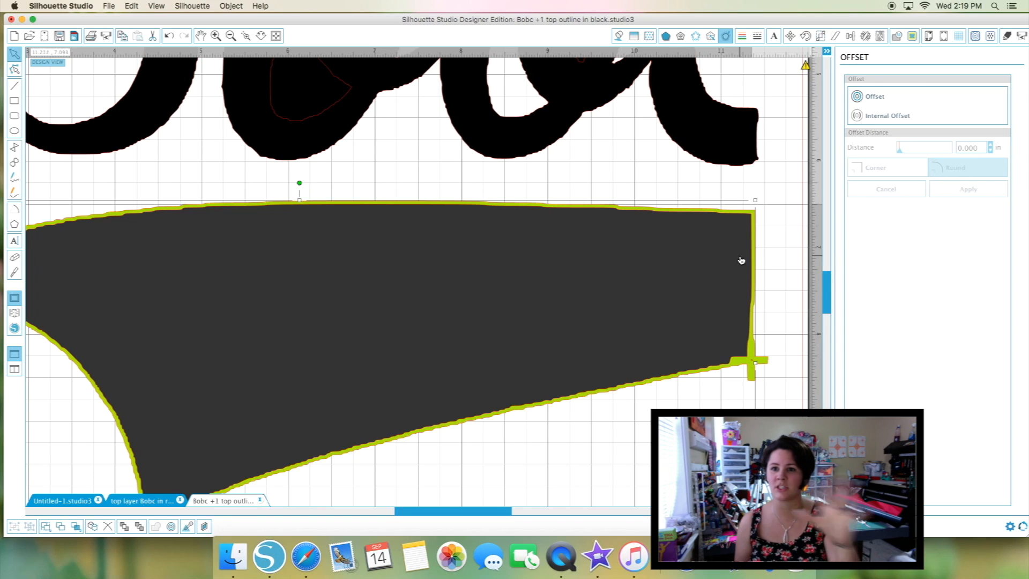
{"action": "left_click", "coordinate": [885, 102]}
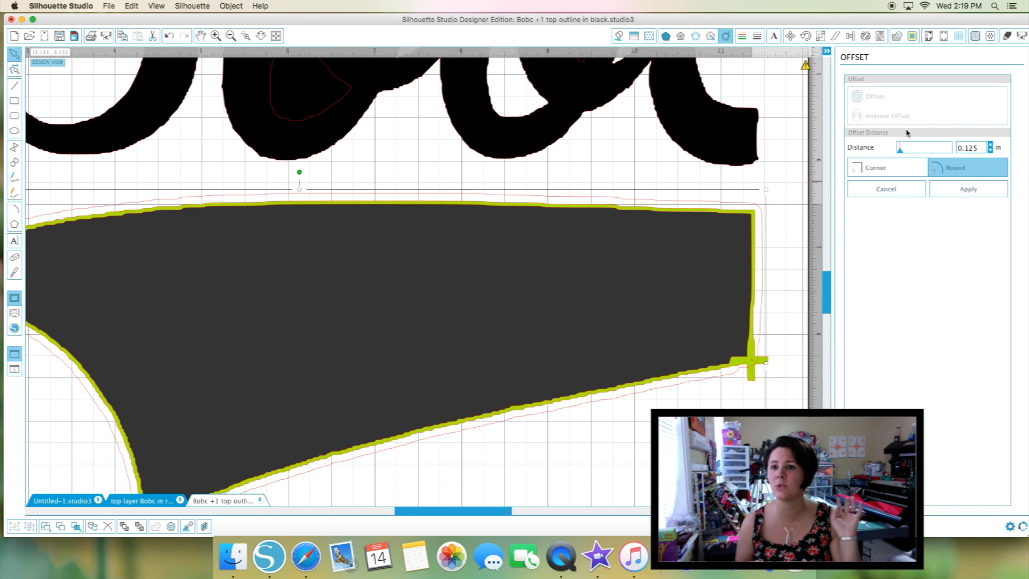
{"action": "left_click", "coordinate": [897, 173]}
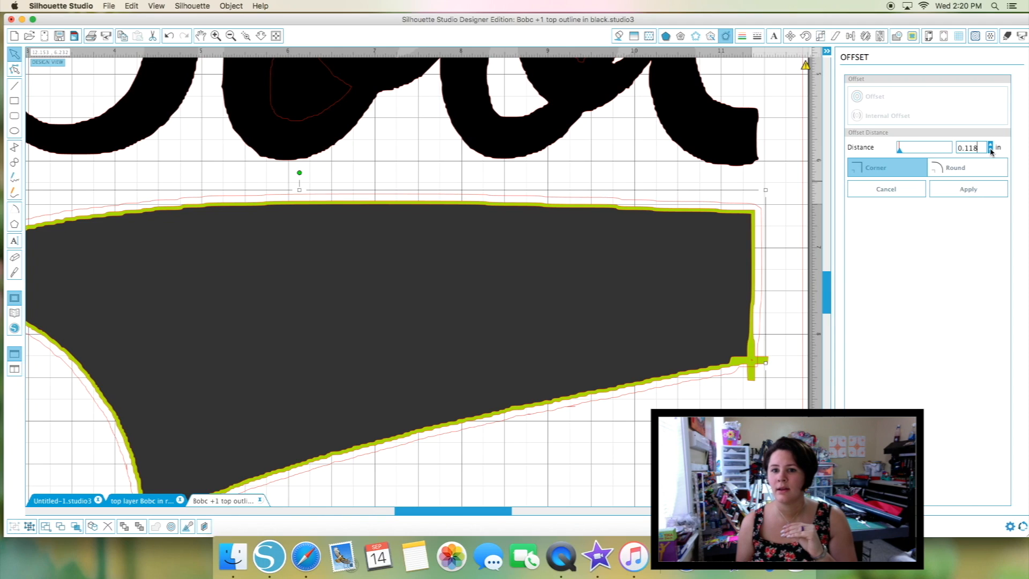
{"action": "left_click", "coordinate": [990, 151]}
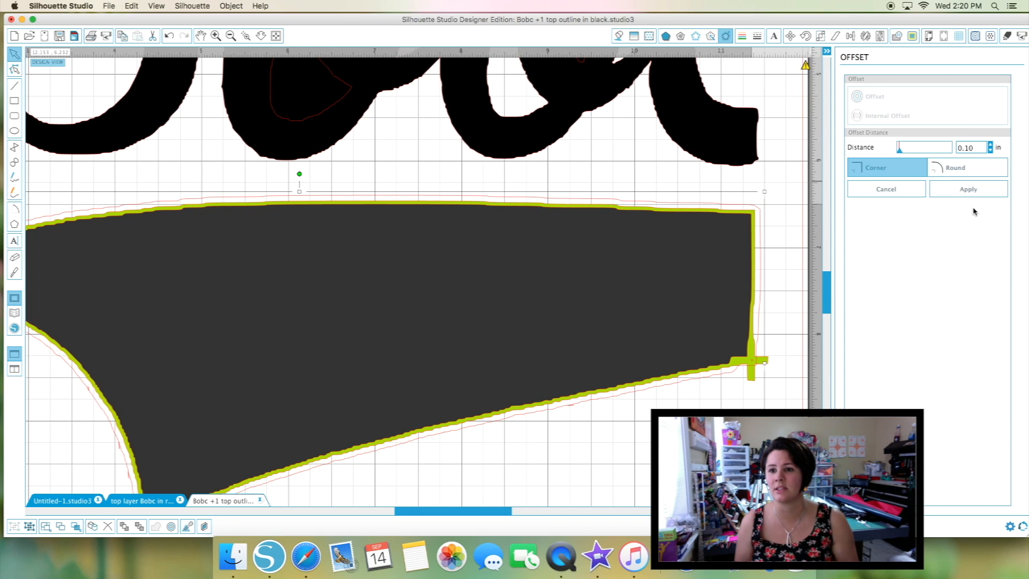
{"action": "left_click", "coordinate": [961, 194]}
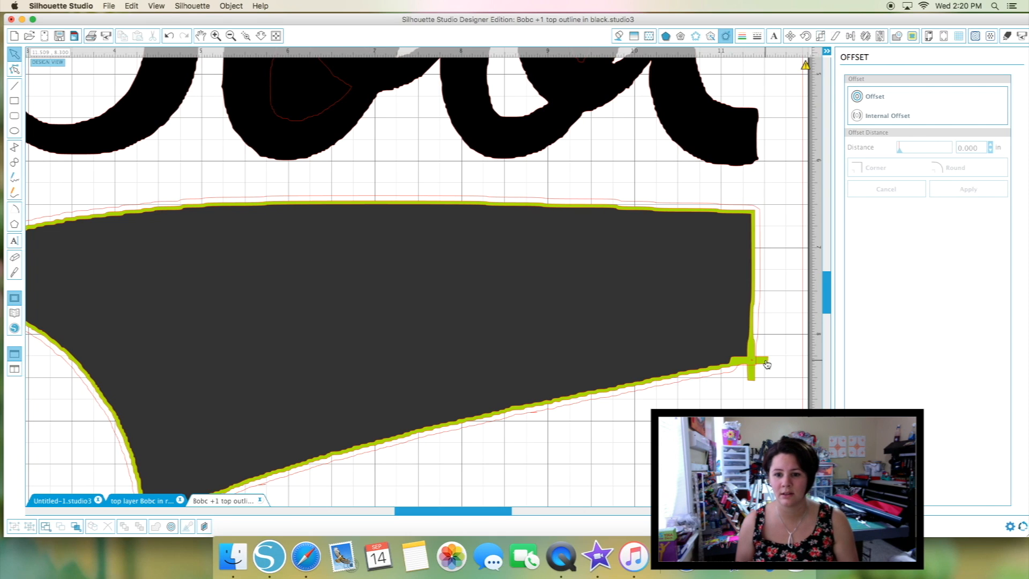
Delete the yellow-green border shape, the dark gray banner shape and the small corner mark, keeping only the offset outline.
{"action": "left_click", "coordinate": [767, 365]}
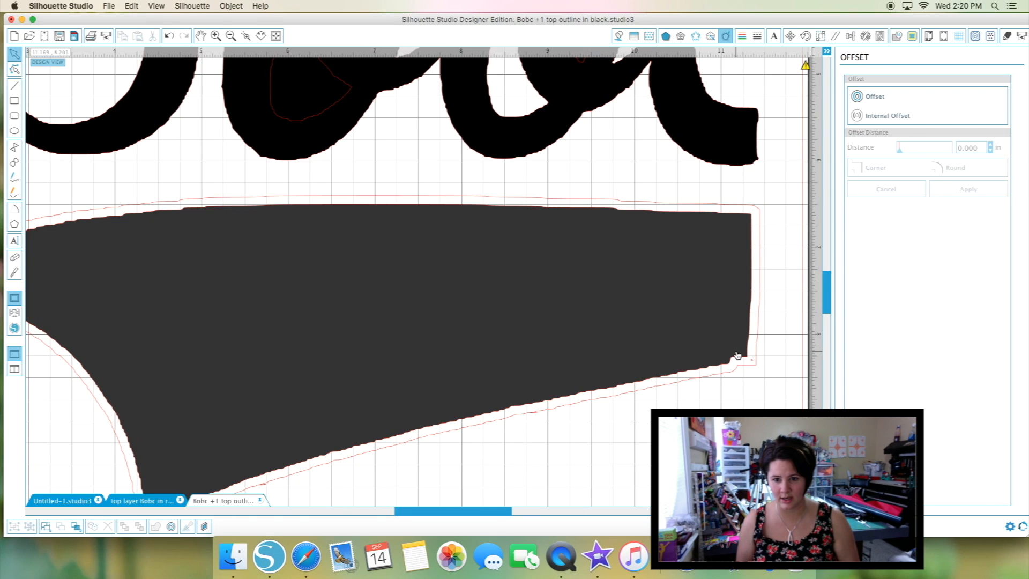
{"action": "key", "text": "Delete"}
{"action": "left_click", "coordinate": [752, 360]}
{"action": "key", "text": "Delete"}
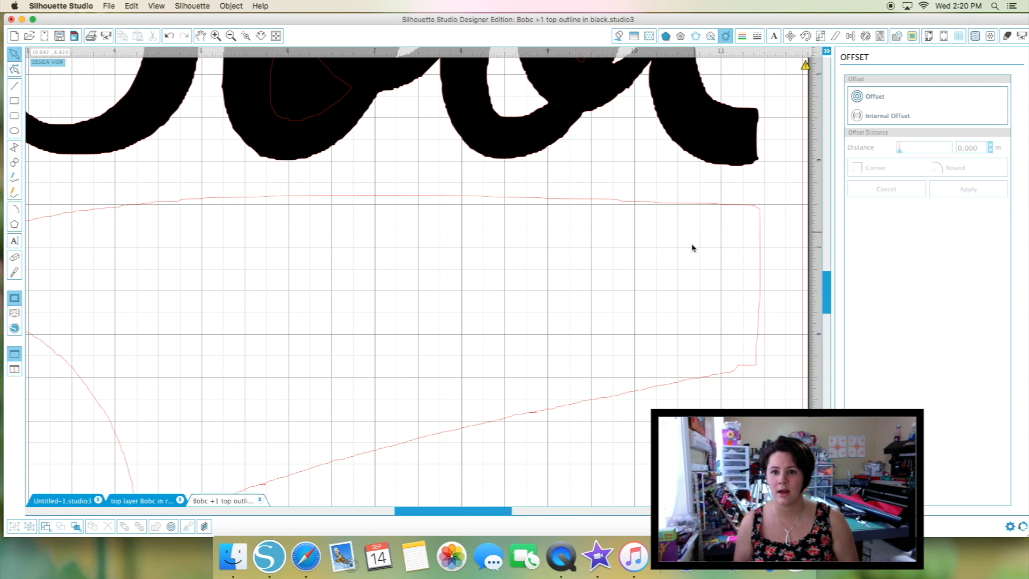
Fill the banner's offset outline with bright green.
{"action": "left_click", "coordinate": [739, 208]}
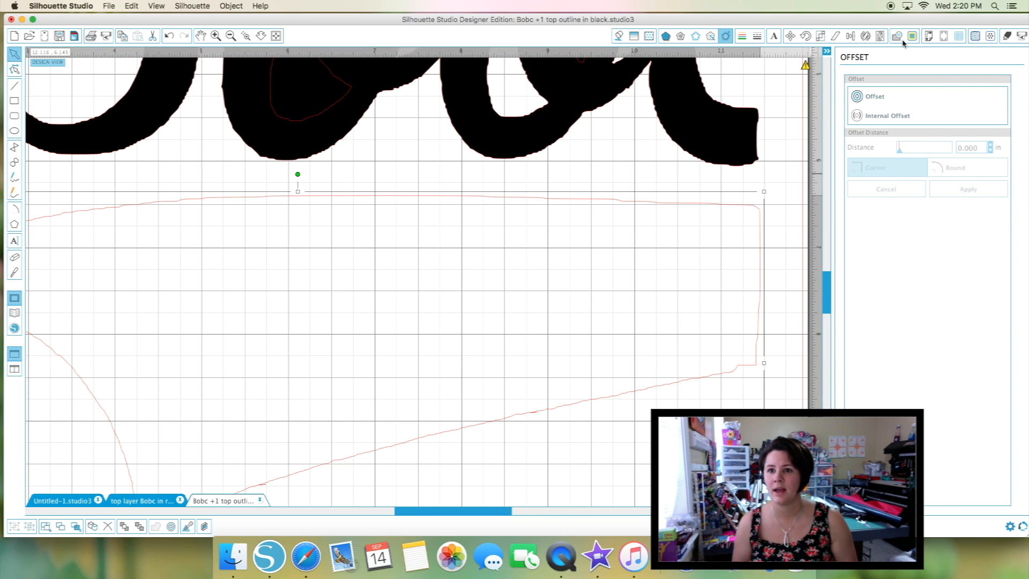
{"action": "left_click", "coordinate": [620, 37]}
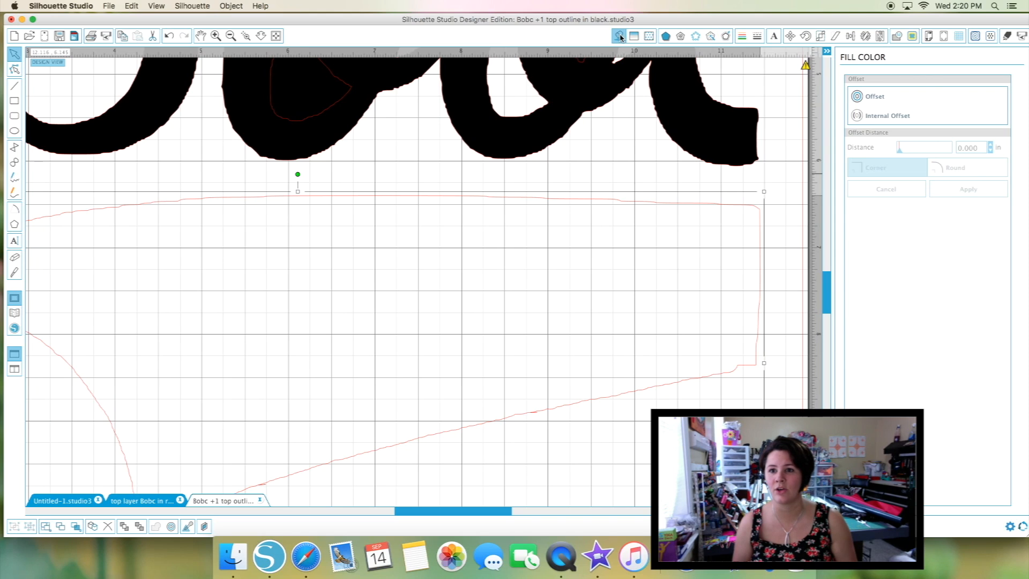
{"action": "left_click", "coordinate": [875, 130]}
{"action": "left_click", "coordinate": [914, 140]}
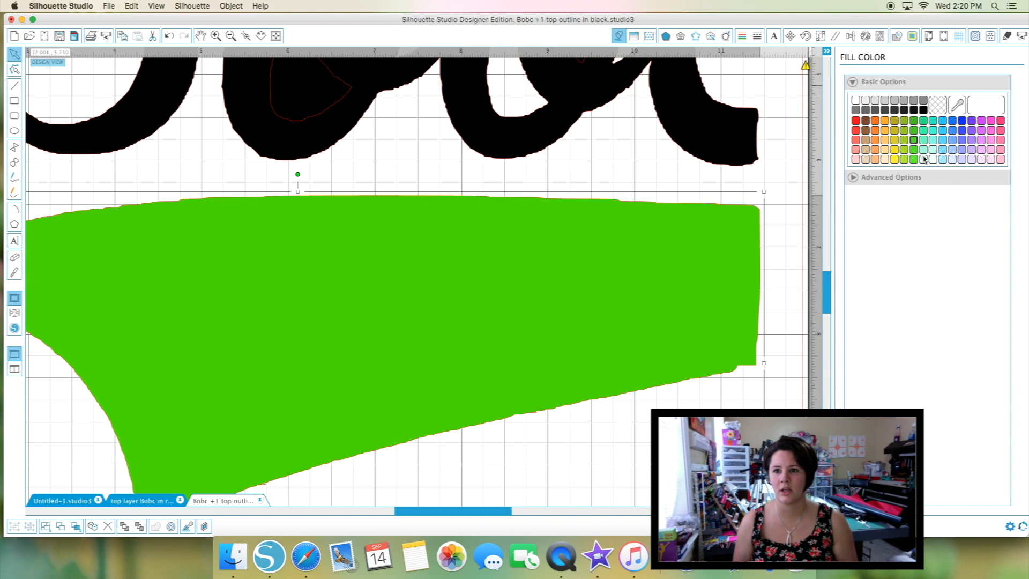
Recolor the banner's offset shape, trying blue and settling on red.
{"action": "left_click", "coordinate": [962, 127]}
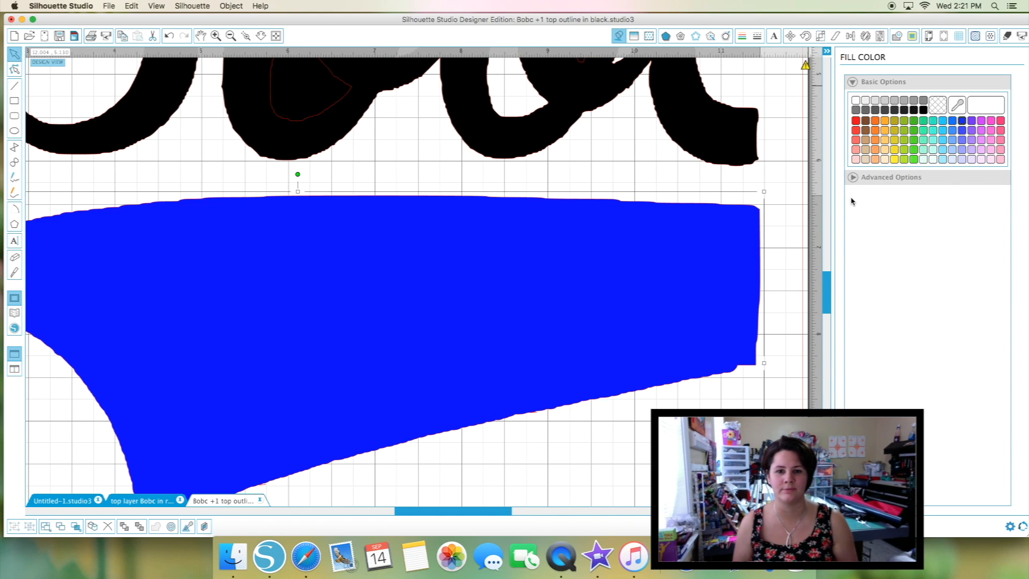
{"action": "scroll", "coordinate": [794, 209], "scroll_direction": "up", "scroll_amount": 5}
{"action": "scroll", "coordinate": [793, 209], "scroll_direction": "up", "scroll_amount": 2}
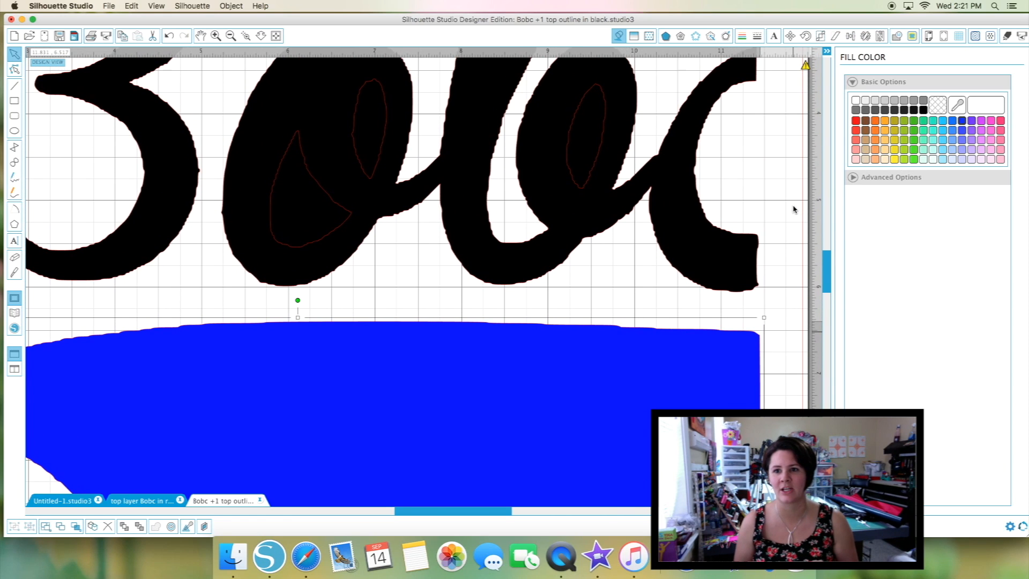
{"action": "left_click", "coordinate": [857, 121]}
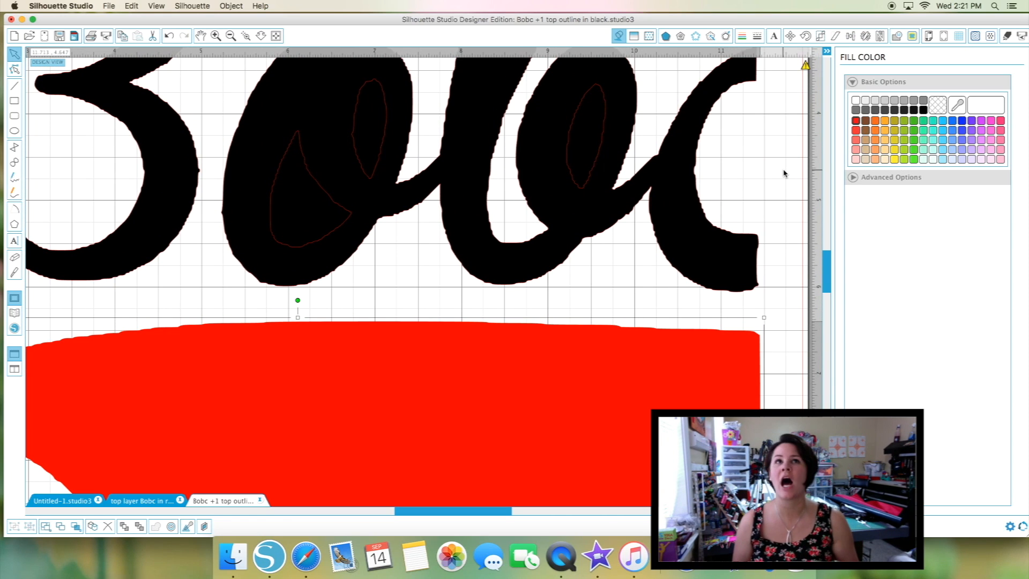
Offset the joined "obc" lettering outward by 0.05 in with the Round style and fill the offset outline with red.
{"action": "scroll", "coordinate": [783, 173], "scroll_direction": "up", "scroll_amount": 4}
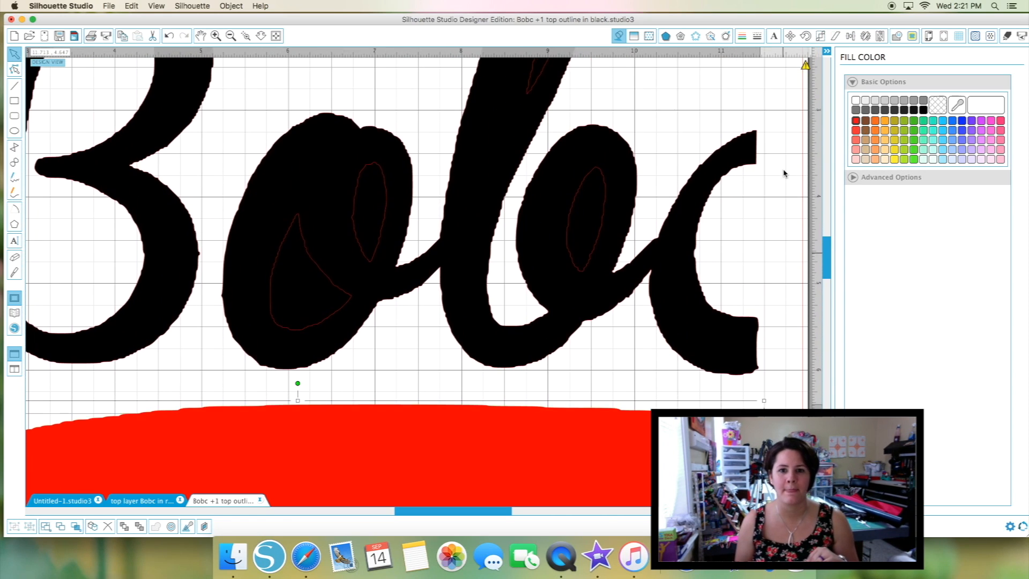
{"action": "scroll", "coordinate": [783, 173], "scroll_direction": "up", "scroll_amount": 1}
{"action": "left_click", "coordinate": [722, 176]}
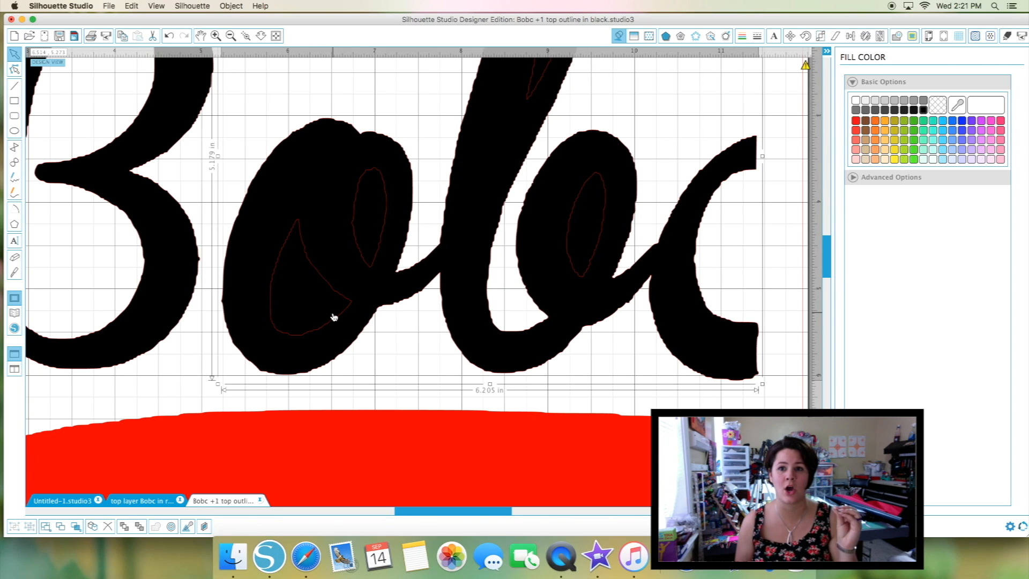
{"action": "scroll", "coordinate": [225, 399], "scroll_direction": "up", "scroll_amount": 1}
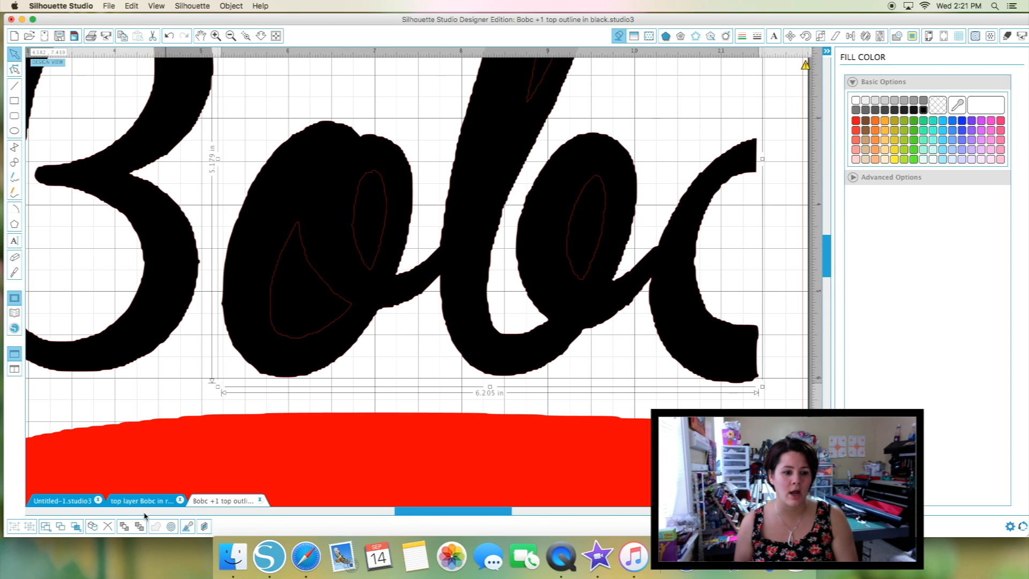
{"action": "left_click", "coordinate": [172, 527]}
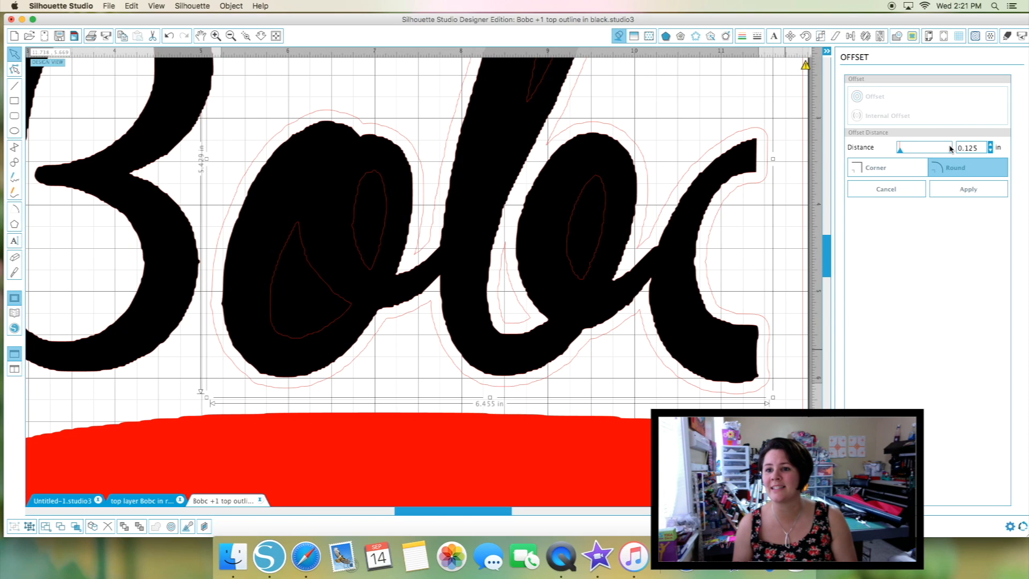
{"action": "left_click_drag", "start_coordinate": [972, 147], "coordinate": [982, 148]}
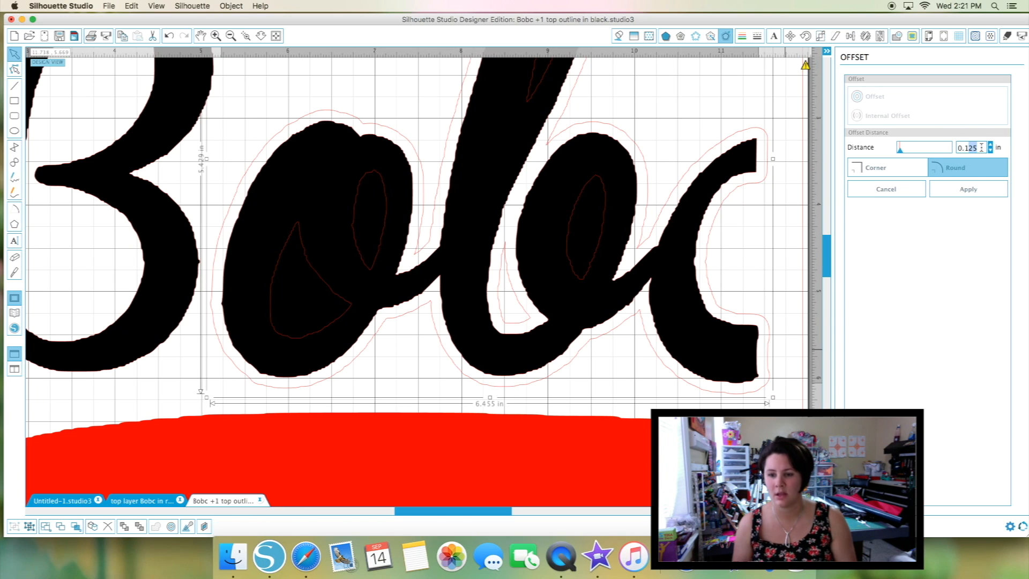
{"action": "type", "text": "1"}
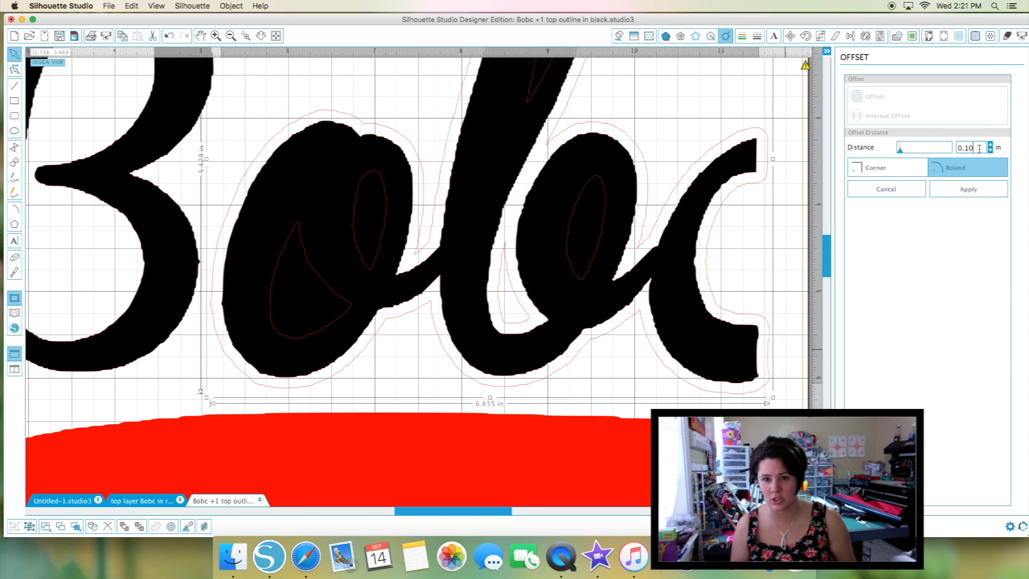
{"action": "left_click_drag", "start_coordinate": [974, 149], "coordinate": [965, 148]}
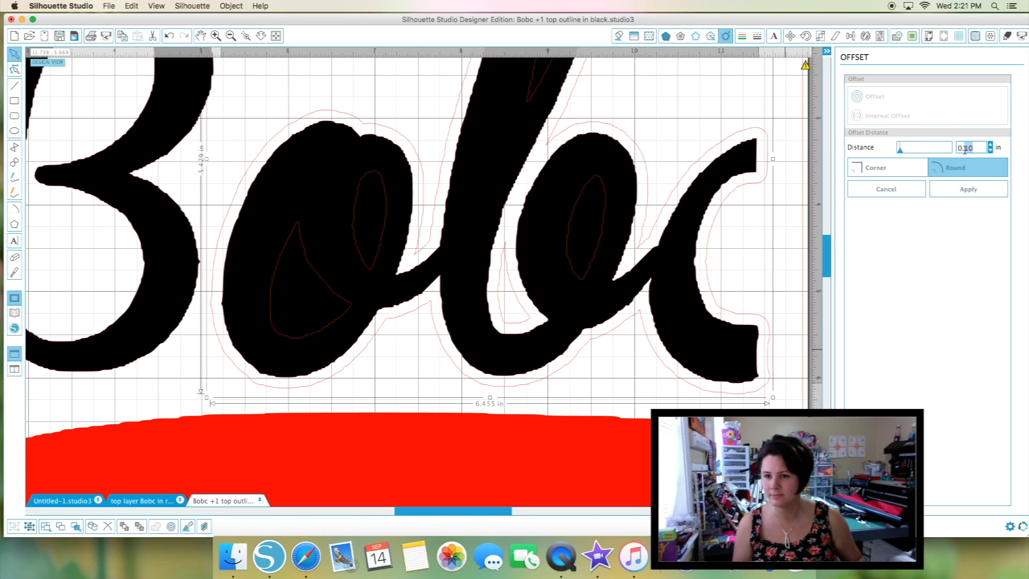
{"action": "type", "text": "5"}
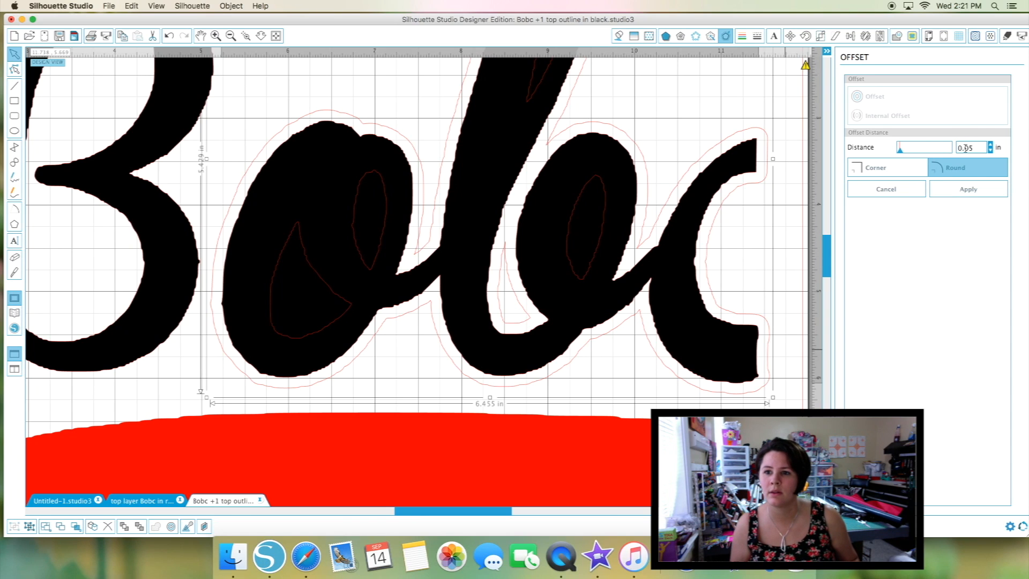
{"action": "key", "text": "Return"}
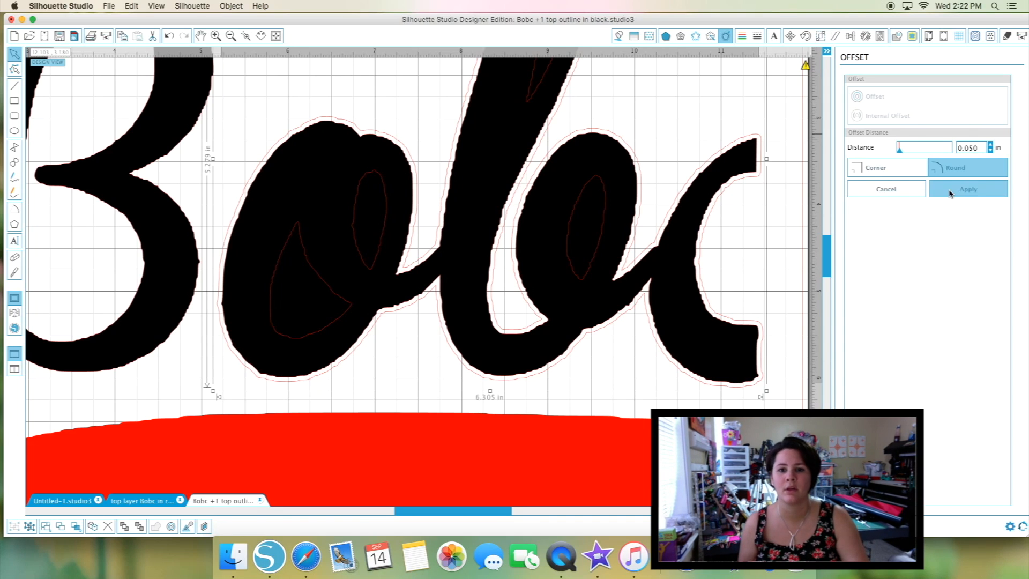
{"action": "left_click", "coordinate": [949, 192]}
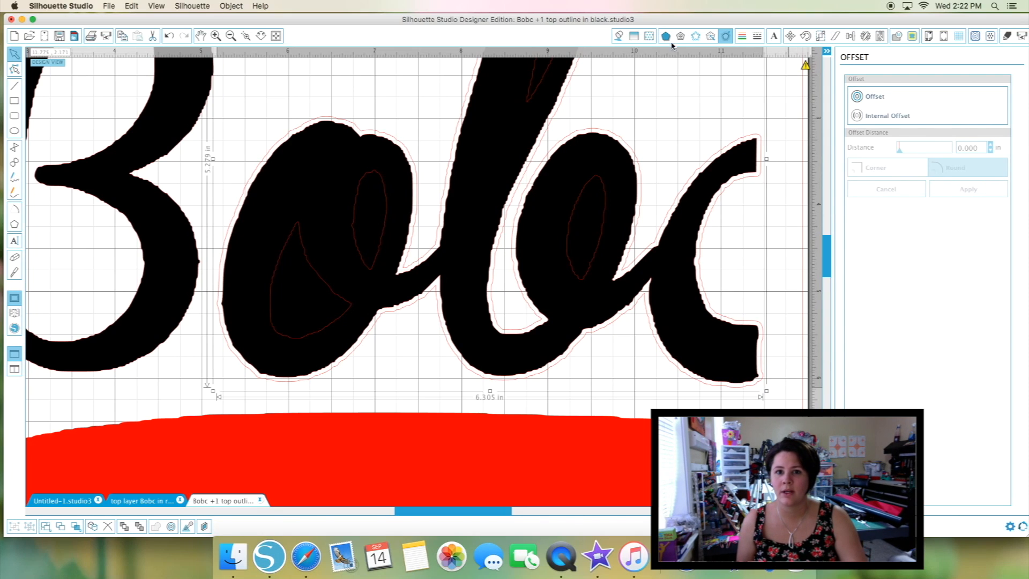
{"action": "left_click", "coordinate": [617, 37]}
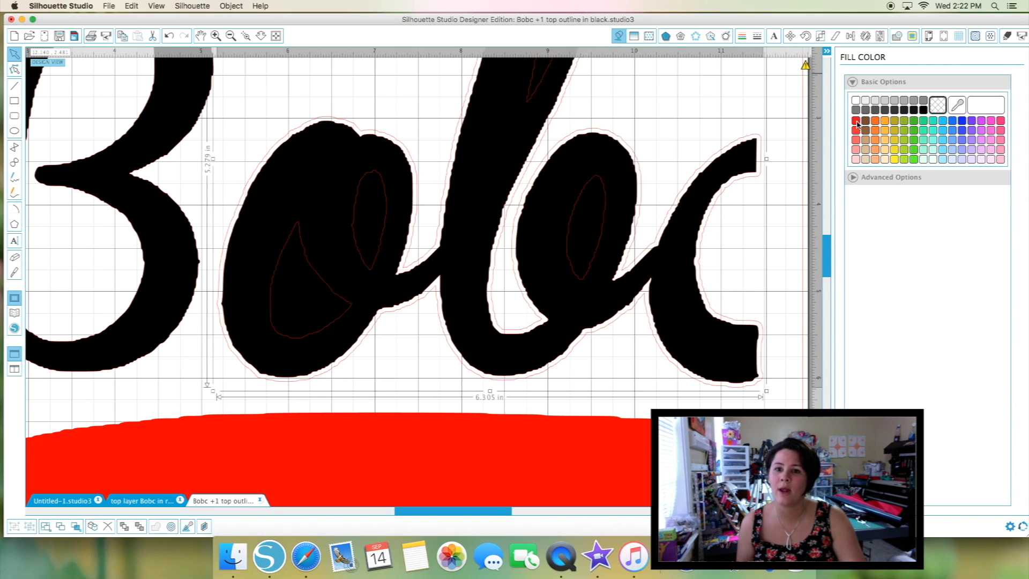
{"action": "left_click", "coordinate": [856, 122]}
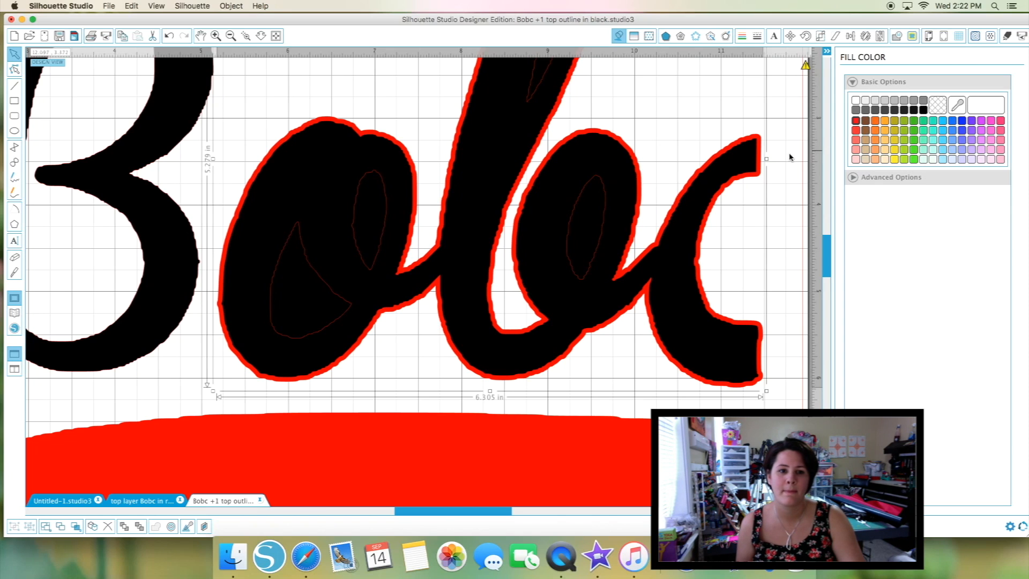
{"action": "left_click", "coordinate": [382, 186]}
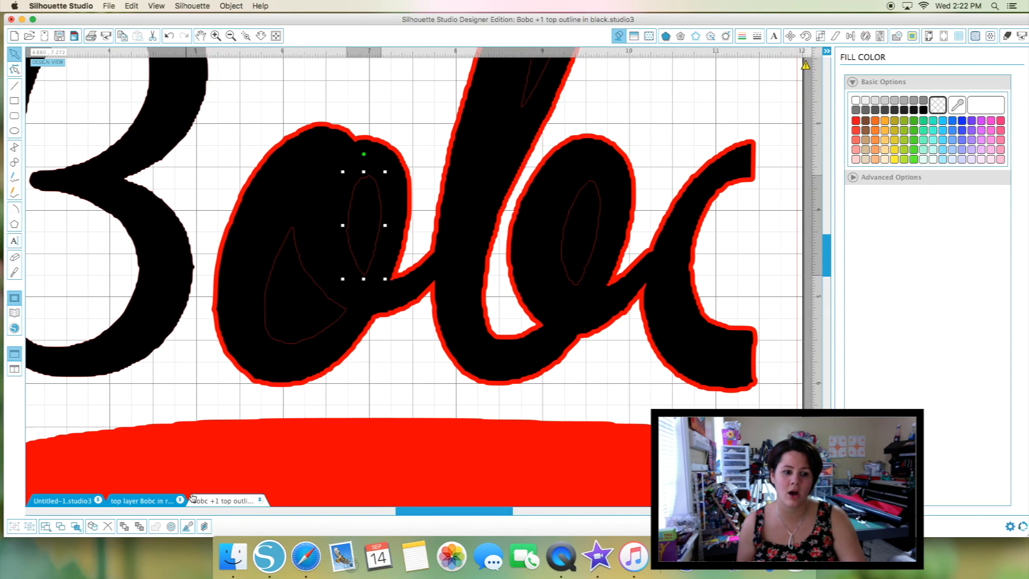
{"action": "left_click", "coordinate": [171, 527]}
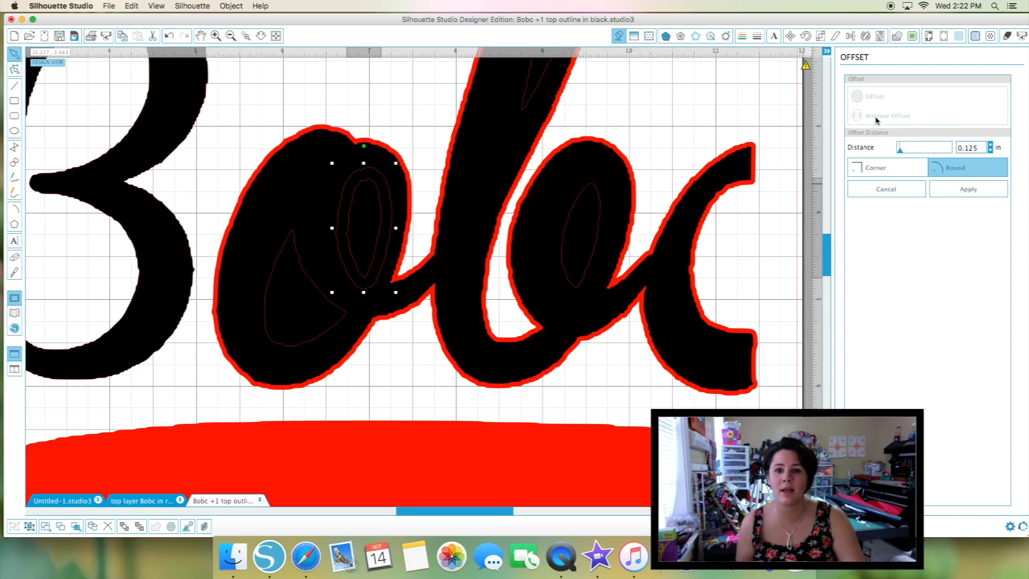
{"action": "left_click", "coordinate": [468, 356]}
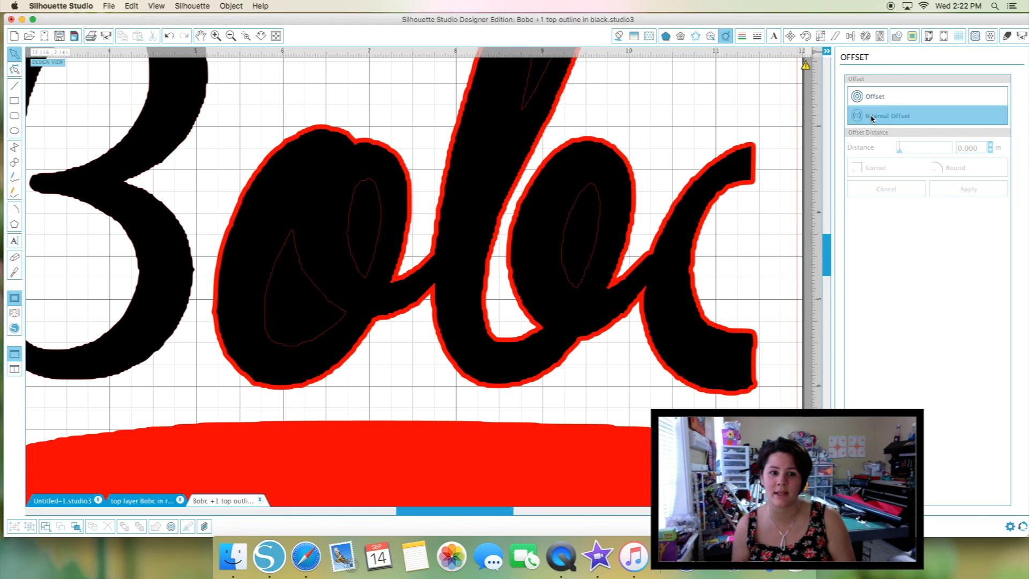
{"action": "left_click", "coordinate": [377, 197]}
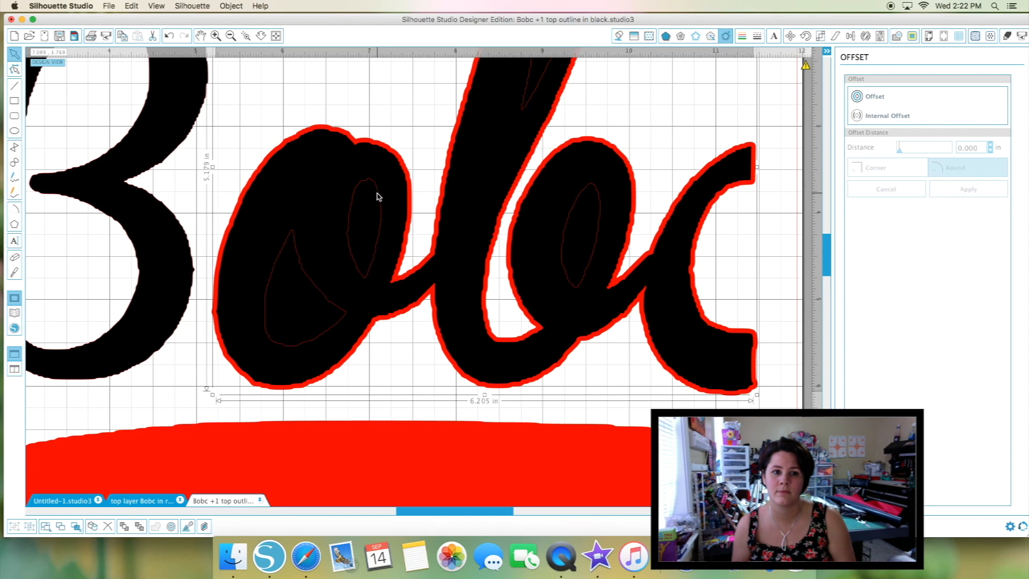
{"action": "left_click", "coordinate": [408, 417]}
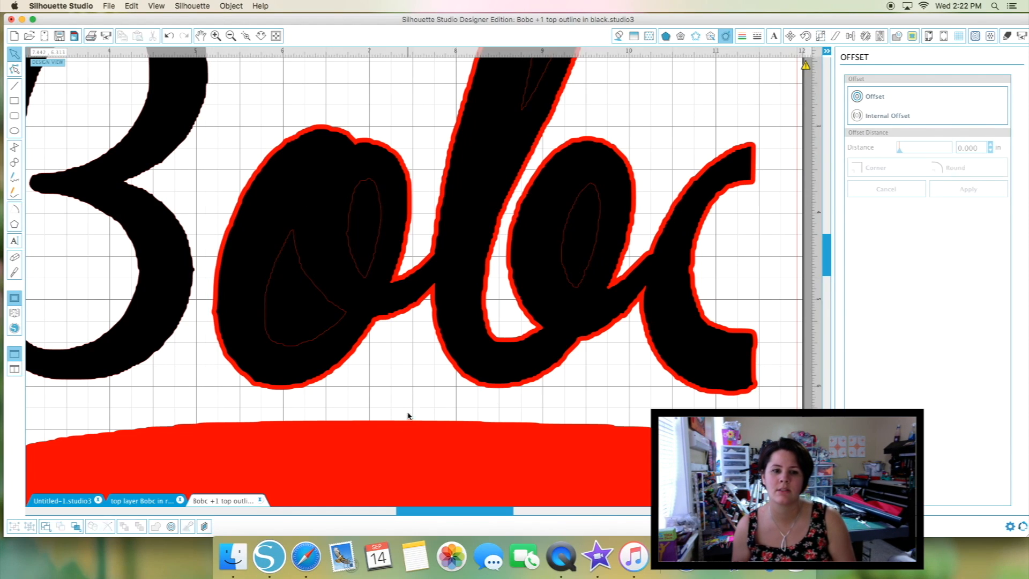
Create a 0.03 in internal offset of the small oval opening in the letter o, using the Round style.
{"action": "left_click", "coordinate": [381, 240]}
{"action": "left_click", "coordinate": [381, 239]}
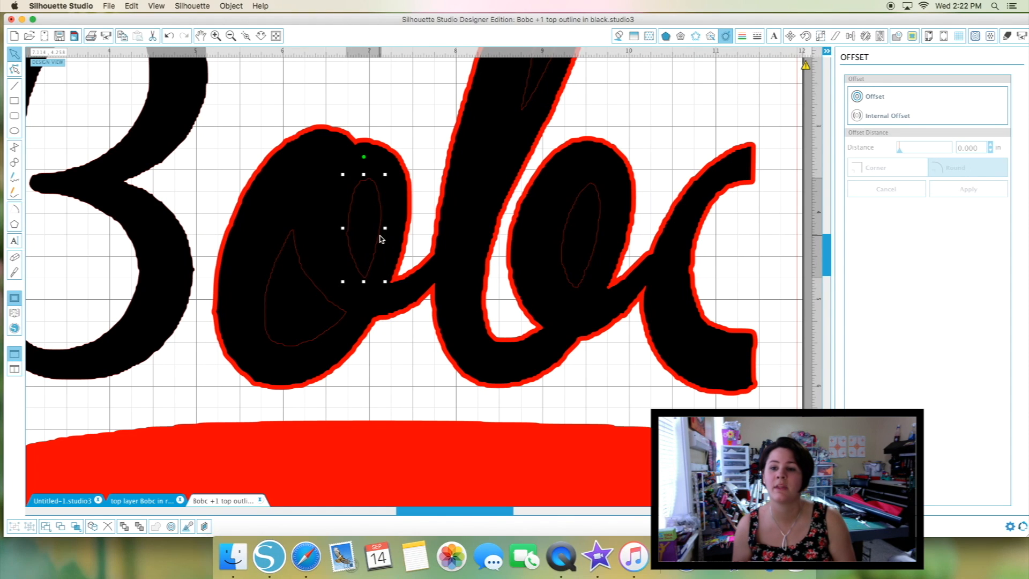
{"action": "left_click", "coordinate": [879, 117]}
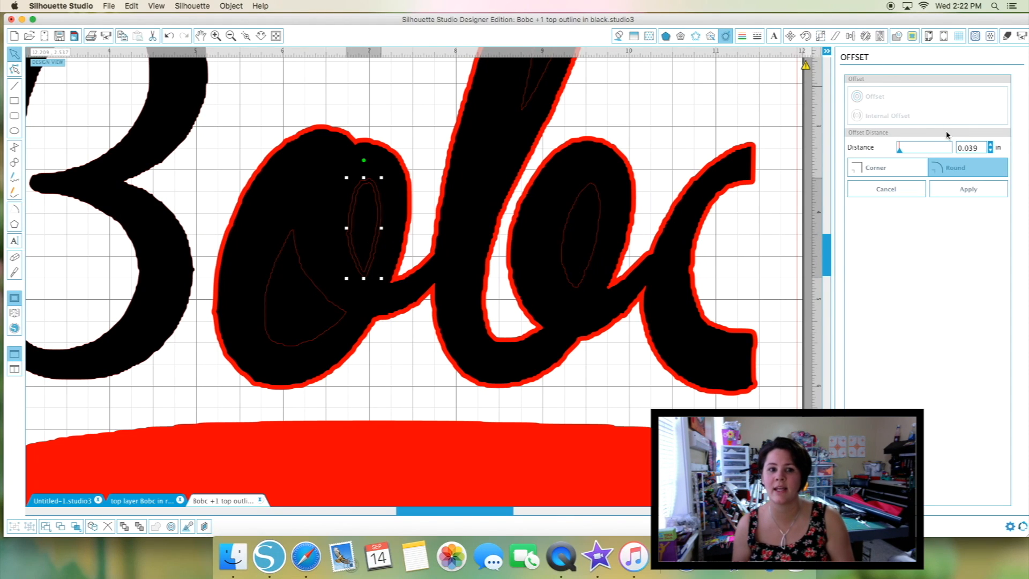
{"action": "left_click_drag", "start_coordinate": [967, 147], "coordinate": [982, 147]}
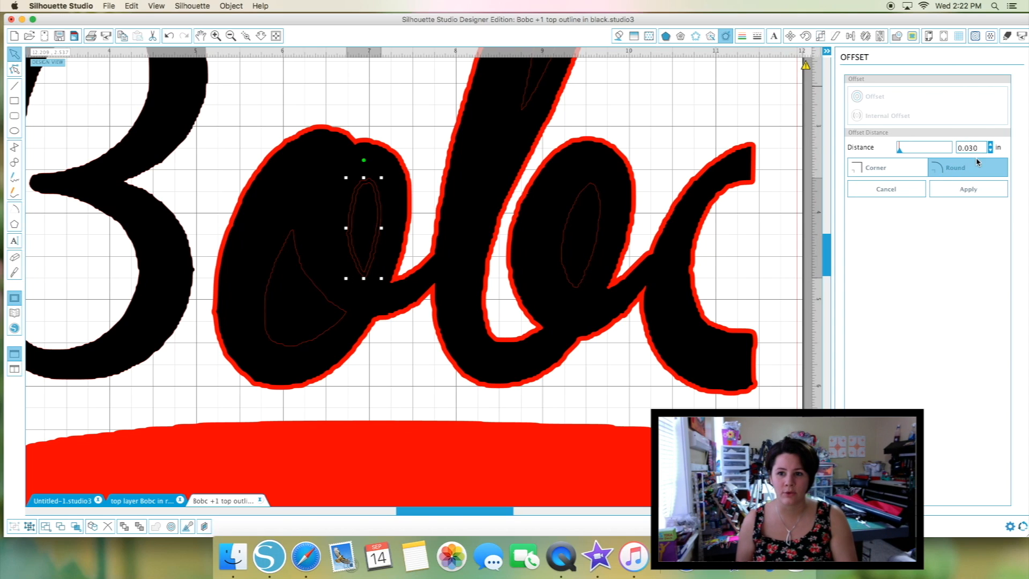
{"action": "left_click", "coordinate": [968, 191]}
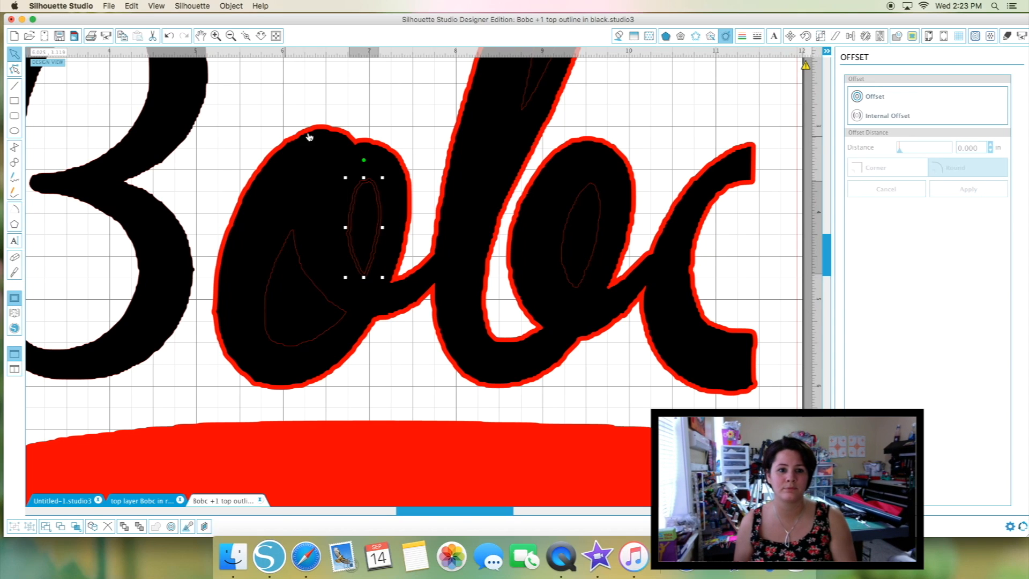
Delete the original small oval outline in the letter o, keeping only its inner offset.
{"action": "left_click", "coordinate": [375, 114]}
{"action": "left_click", "coordinate": [377, 186]}
{"action": "left_click", "coordinate": [377, 187]}
{"action": "left_click", "coordinate": [378, 188]}
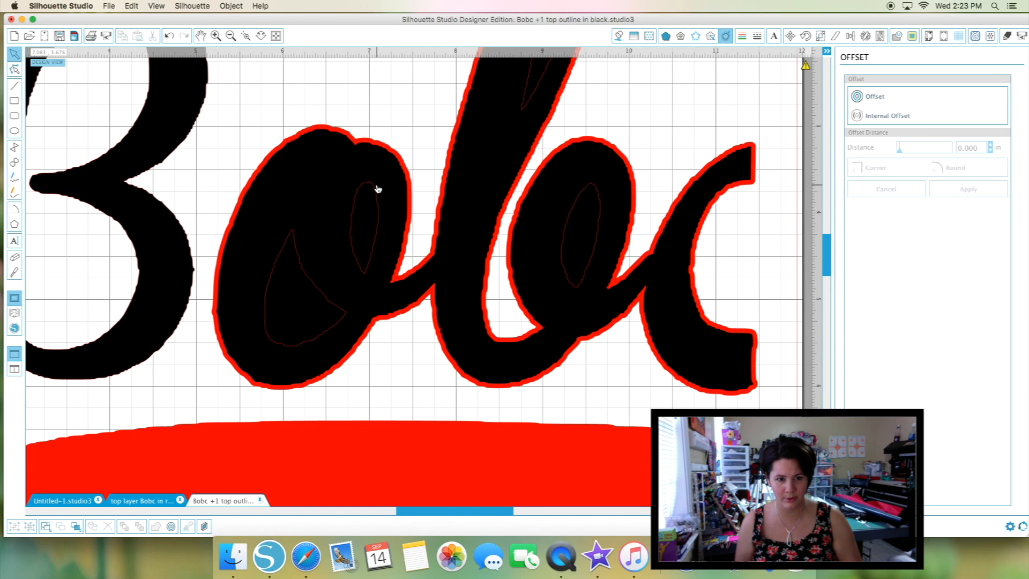
Create a 0.03 in internal offset of the teardrop opening in the letter o, using the Corner style.
{"action": "left_click", "coordinate": [306, 279]}
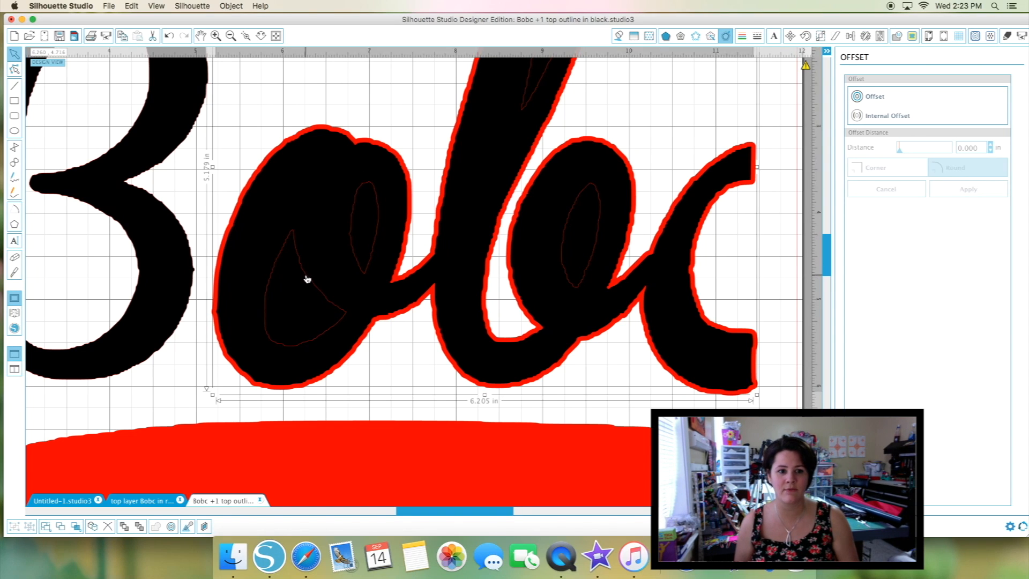
{"action": "left_click", "coordinate": [868, 116]}
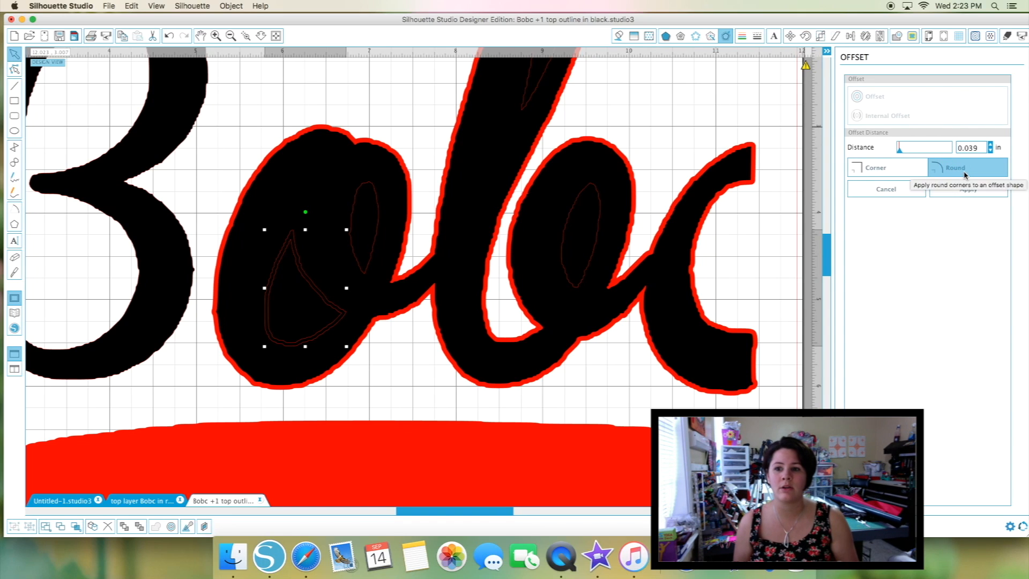
{"action": "left_click", "coordinate": [900, 168]}
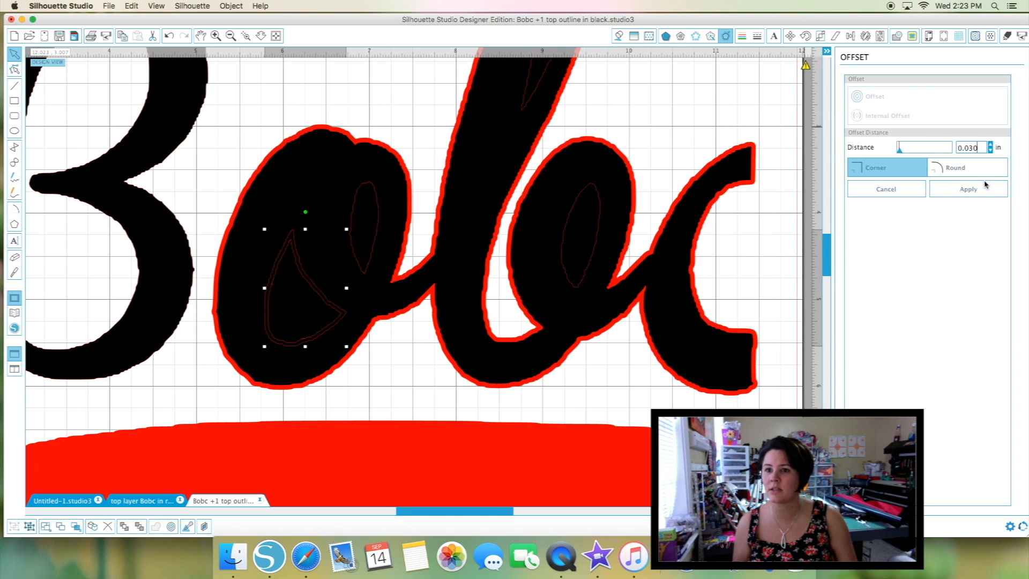
{"action": "left_click", "coordinate": [969, 190]}
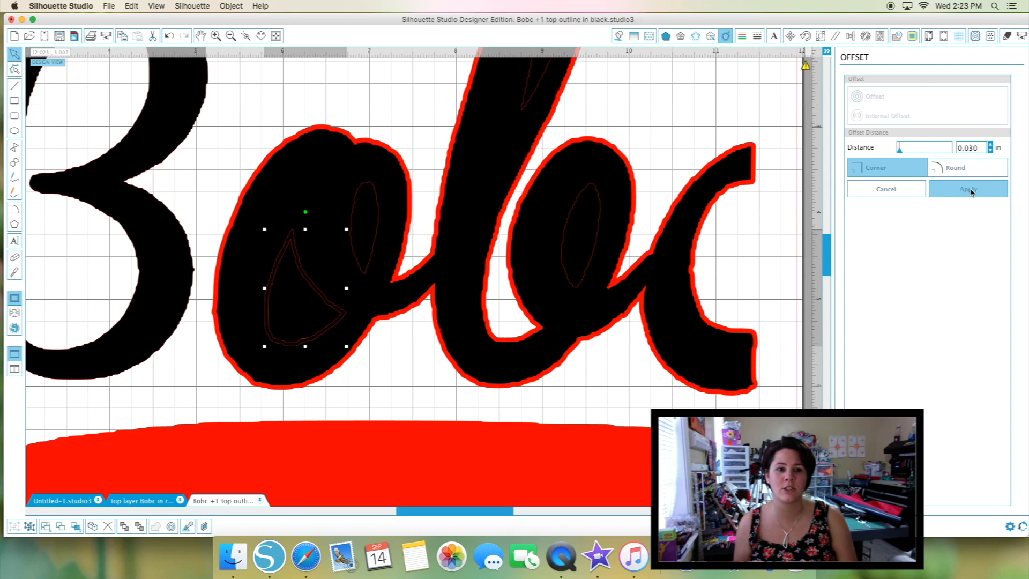
Delete the original teardrop outline in the letter o, keeping only its inner offset.
{"action": "left_click", "coordinate": [323, 294]}
{"action": "left_click", "coordinate": [179, 376]}
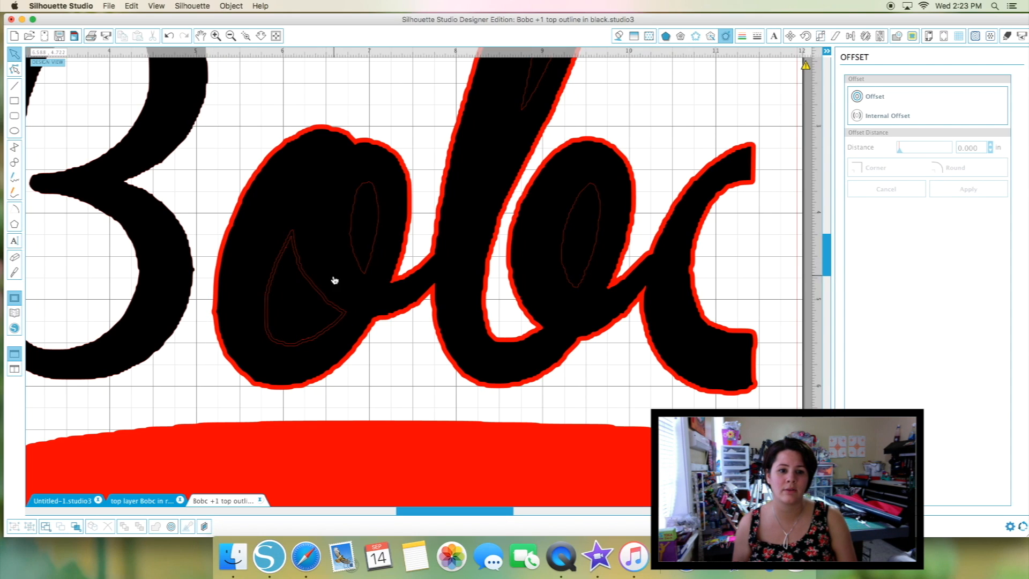
{"action": "left_click", "coordinate": [318, 291]}
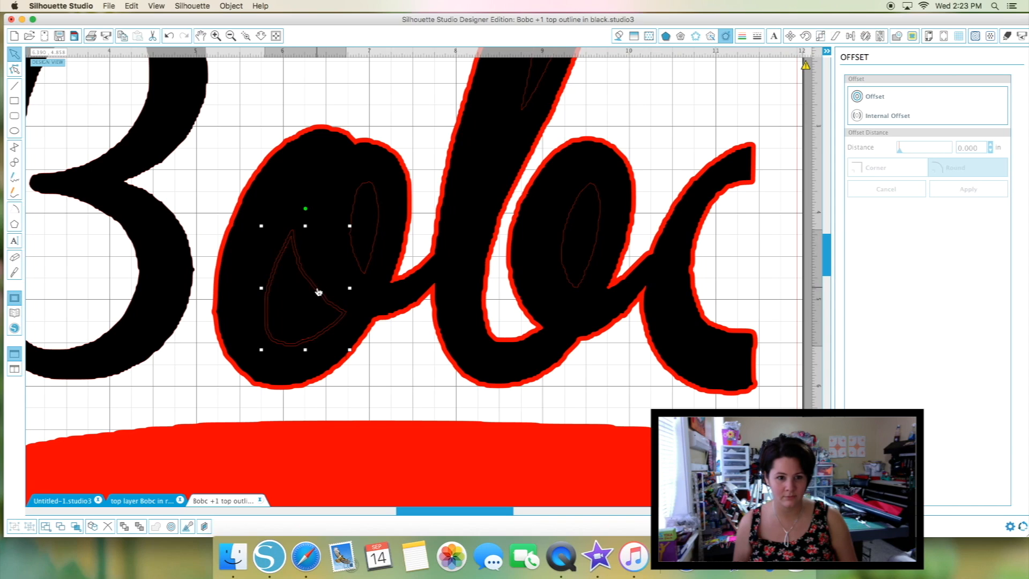
{"action": "key", "text": "Escape"}
Create a 0.03 in internal offset of the narrow opening in the tall stem of the b, using the Round style.
{"action": "scroll", "coordinate": [616, 173], "scroll_direction": "up", "scroll_amount": 3}
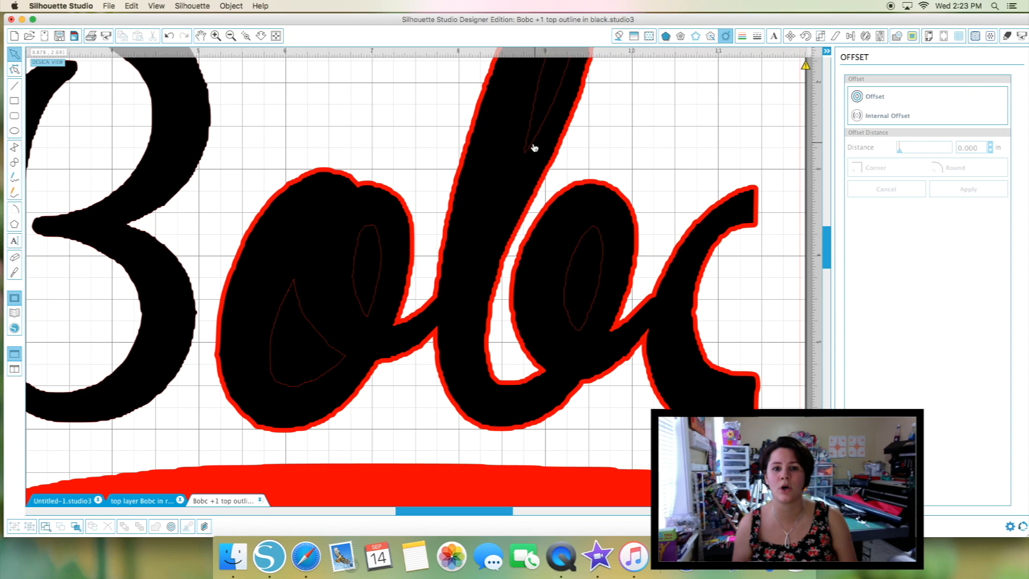
{"action": "left_click", "coordinate": [530, 152]}
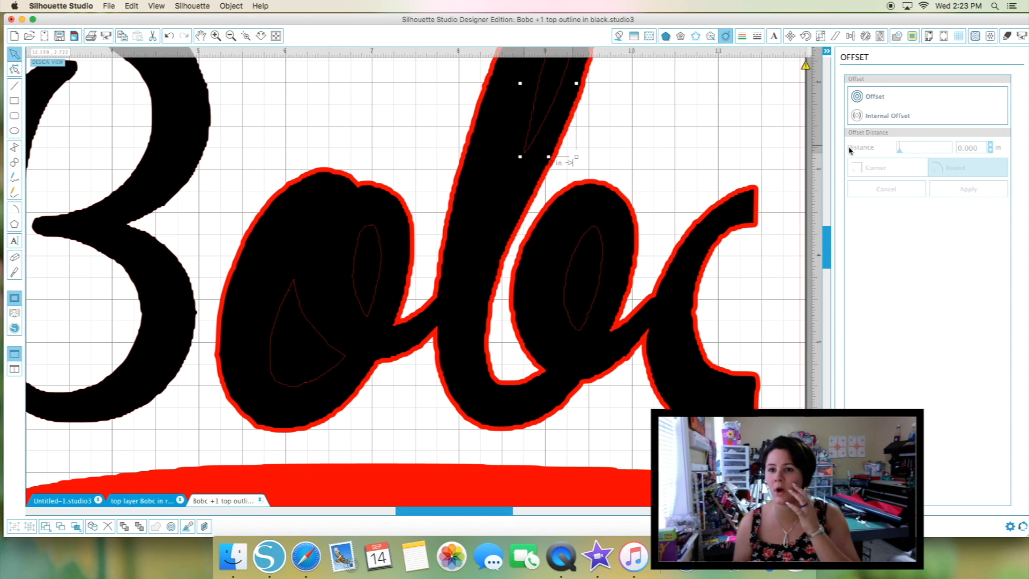
{"action": "left_click", "coordinate": [874, 115]}
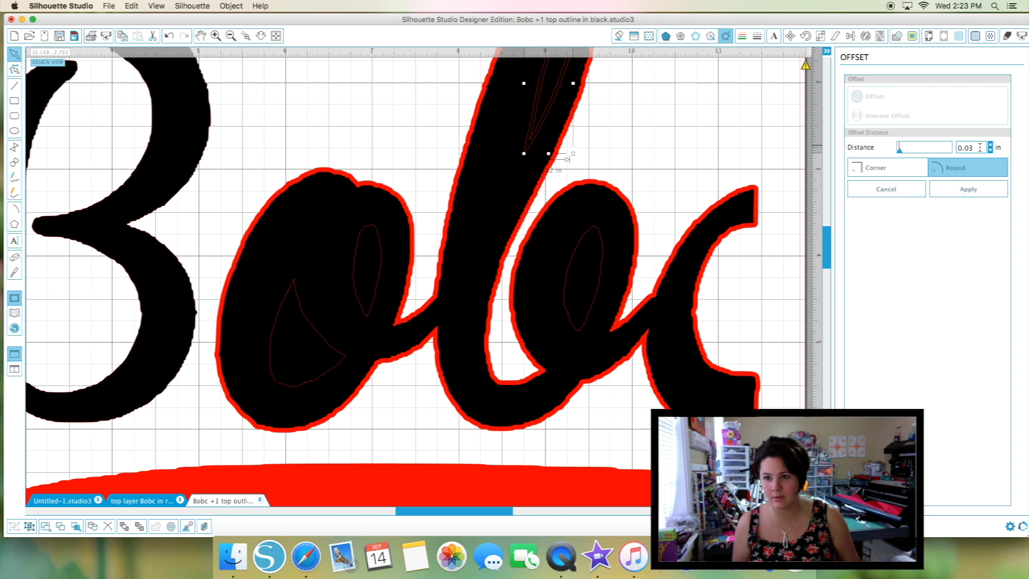
{"action": "left_click", "coordinate": [968, 197]}
{"action": "left_click", "coordinate": [679, 142]}
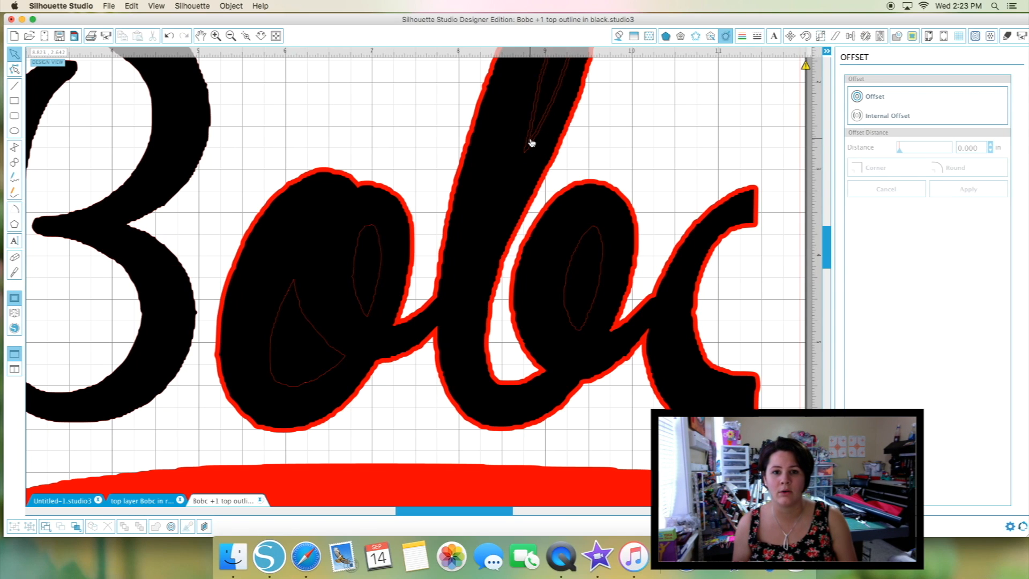
Delete the original narrow outline in the tall stem of the b, keeping only its inner offset.
{"action": "left_click", "coordinate": [530, 153]}
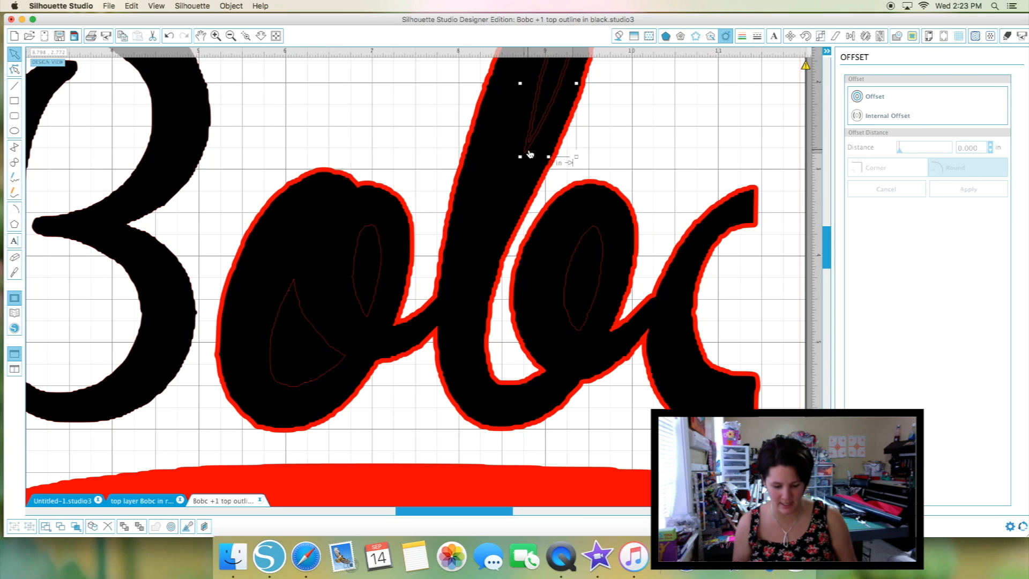
{"action": "left_click", "coordinate": [593, 231]}
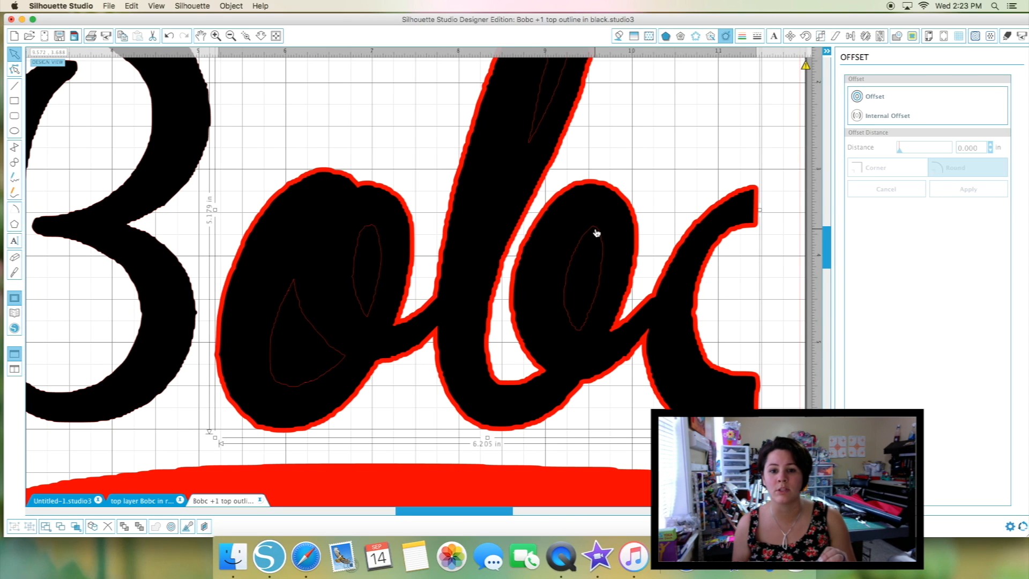
{"action": "double_click", "coordinate": [597, 233]}
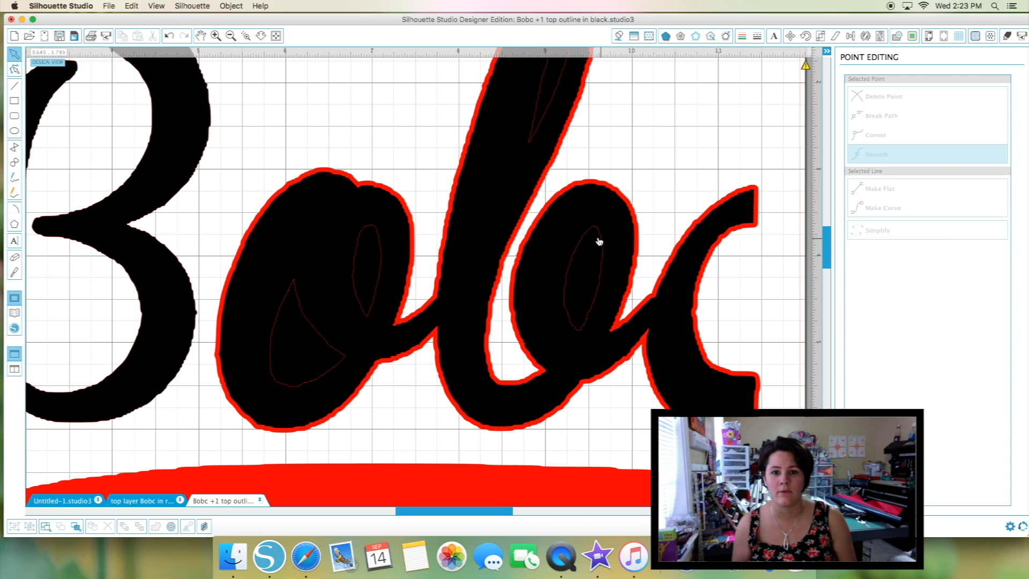
{"action": "left_click", "coordinate": [597, 233]}
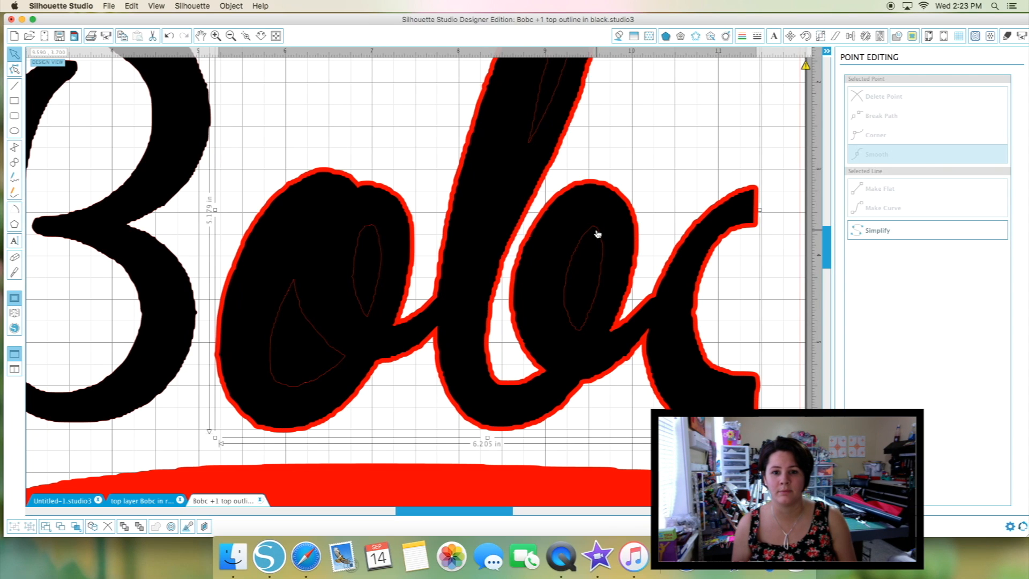
{"action": "left_click", "coordinate": [596, 435]}
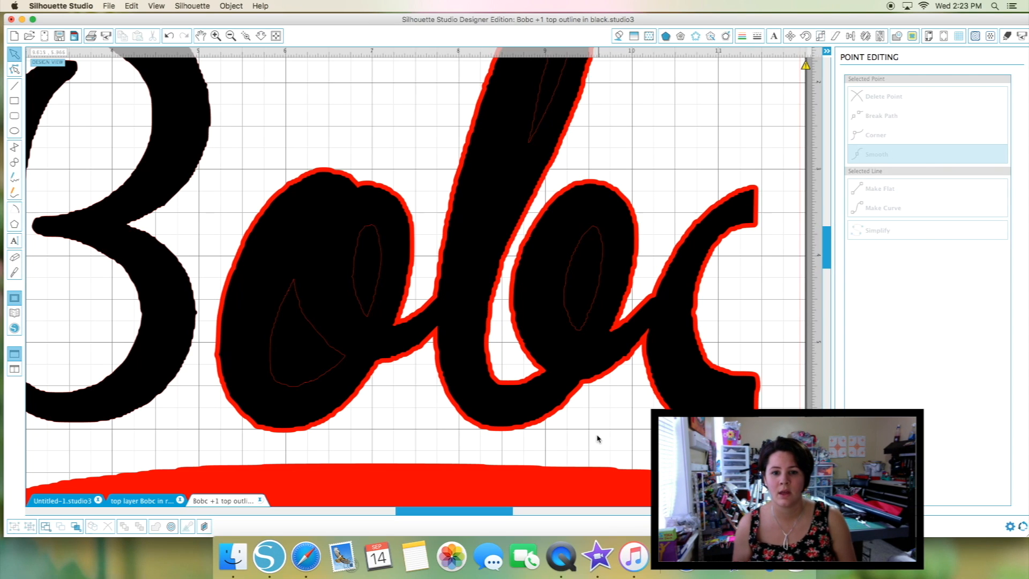
{"action": "left_click", "coordinate": [602, 261]}
{"action": "left_click", "coordinate": [637, 205]}
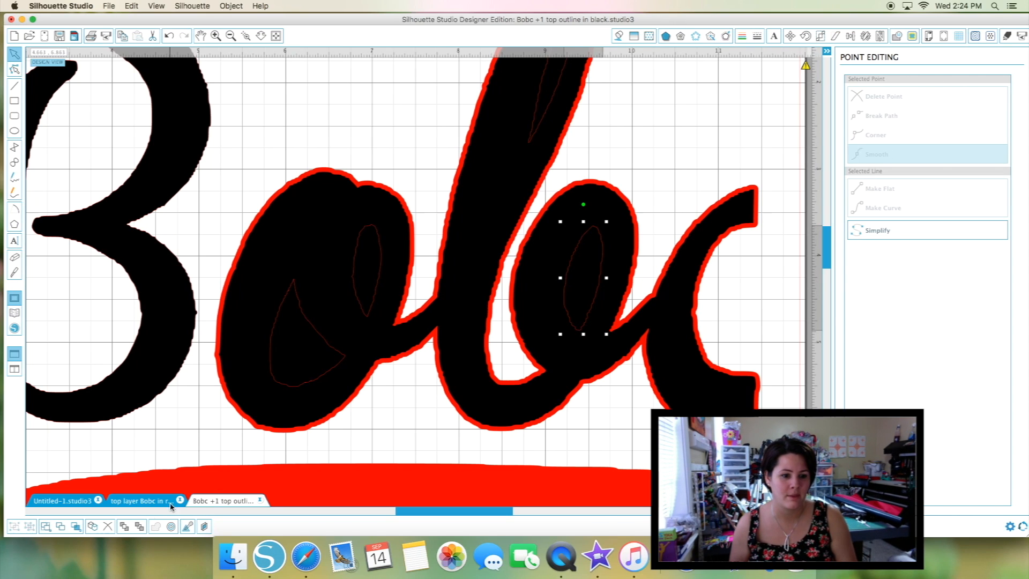
{"action": "left_click", "coordinate": [171, 526]}
{"action": "left_click", "coordinate": [875, 117]}
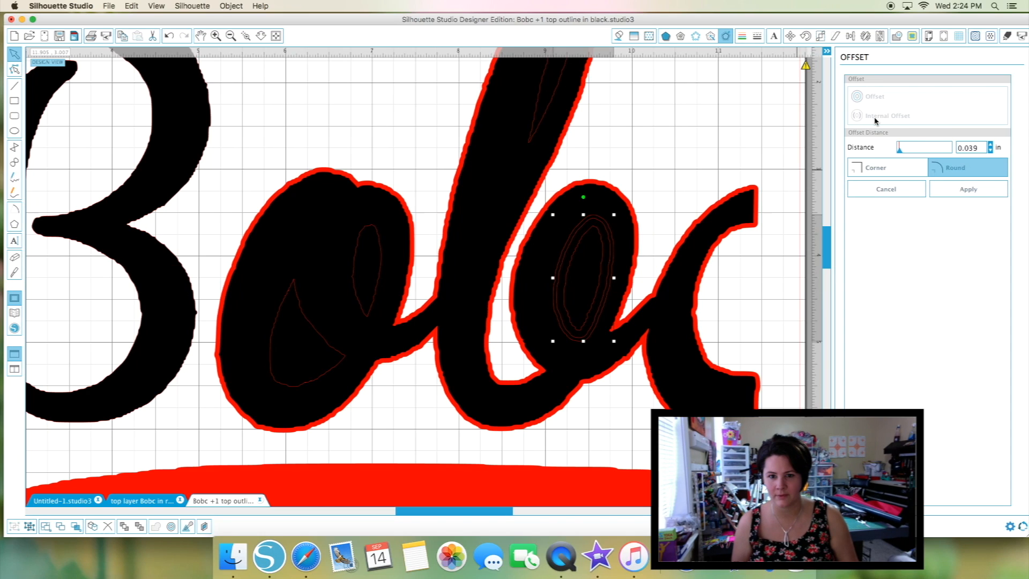
{"action": "key", "text": "Return"}
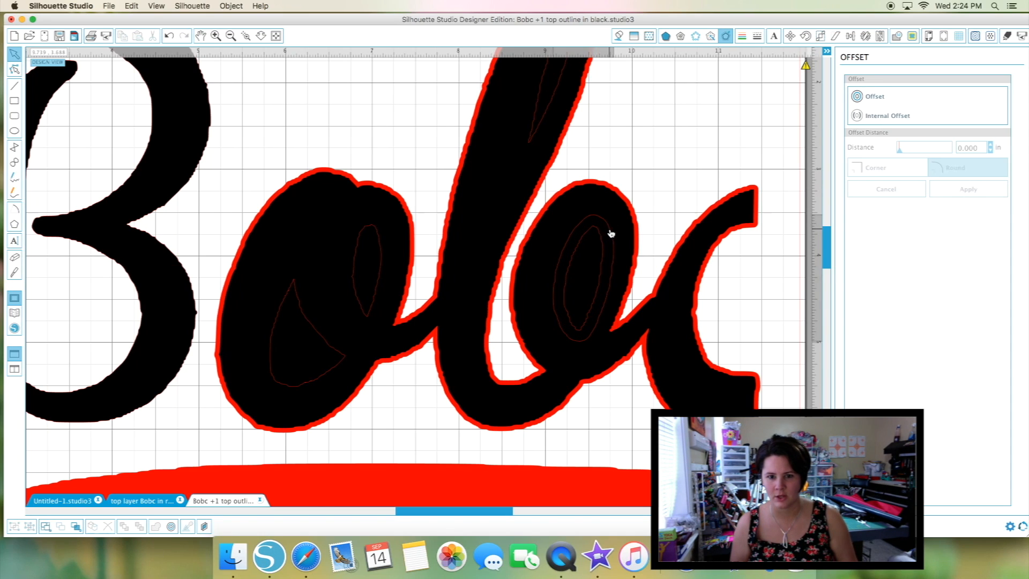
{"action": "left_click", "coordinate": [603, 235]}
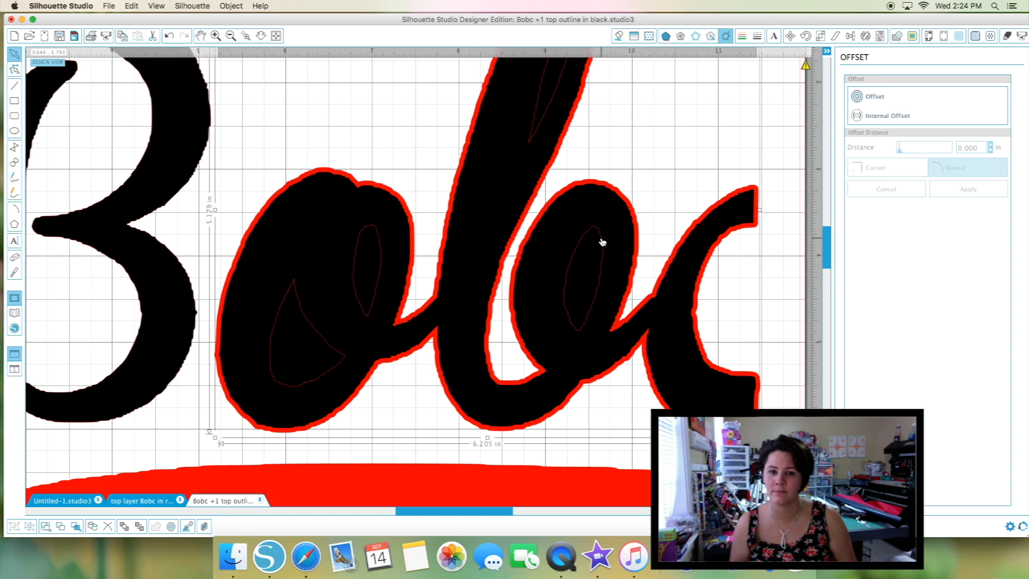
Create an internal offset of the oval opening in the round bowl of the b, using the Round style.
{"action": "left_click", "coordinate": [602, 242]}
{"action": "left_click", "coordinate": [874, 116]}
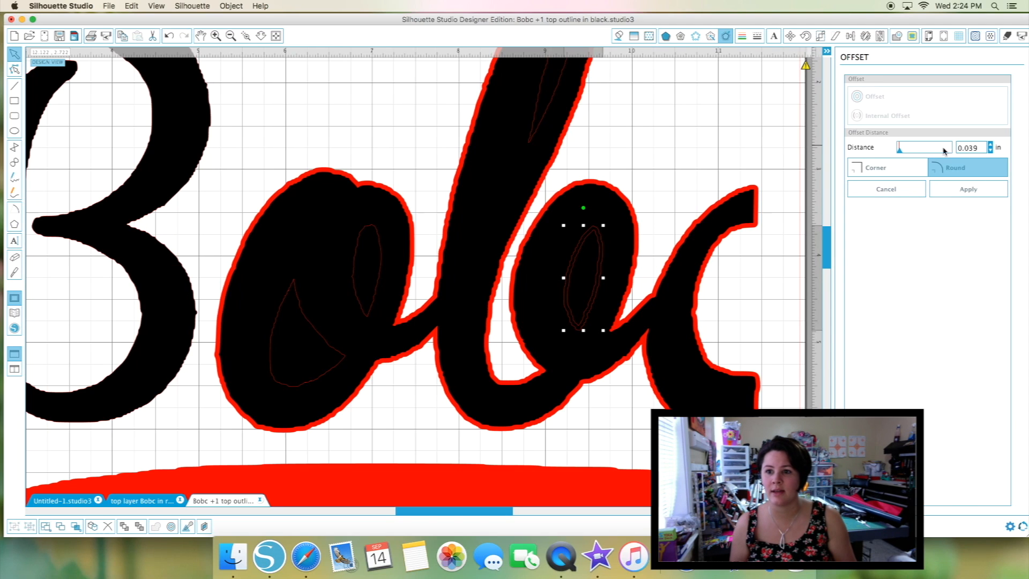
{"action": "left_click", "coordinate": [975, 149]}
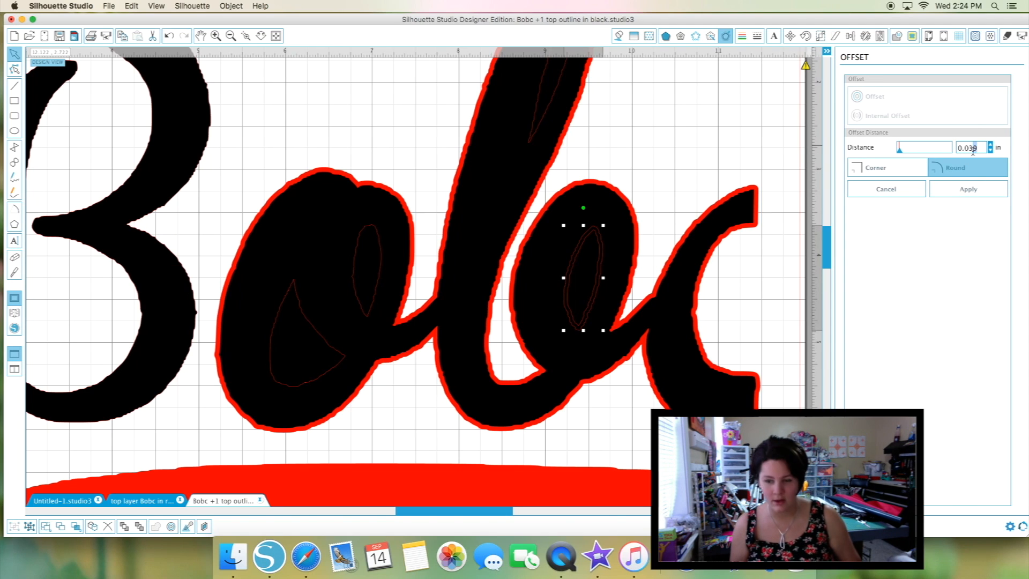
{"action": "left_click", "coordinate": [969, 189]}
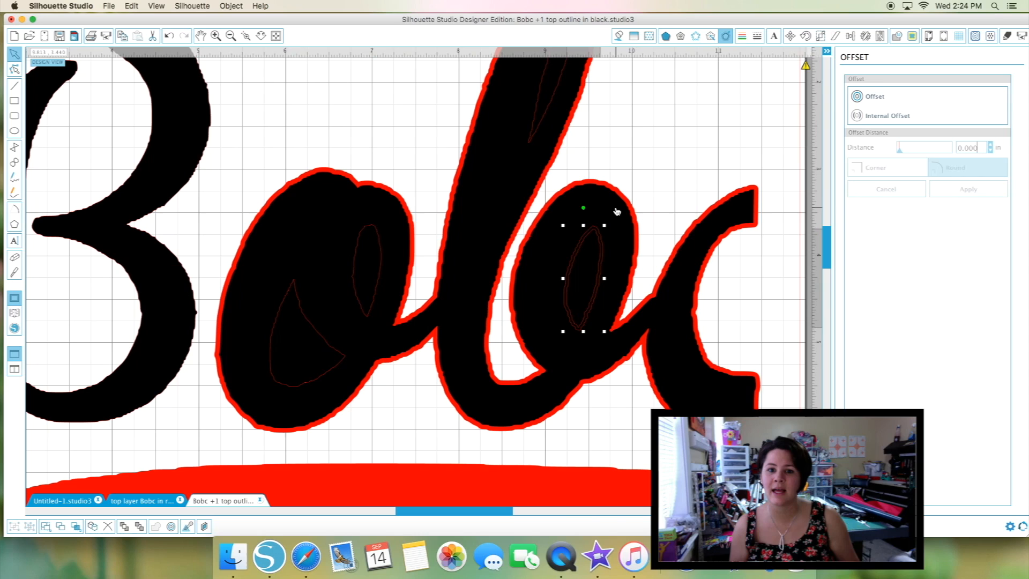
Delete the original oval outline in the bowl of the b and the original black obc lettering, keeping their offsets.
{"action": "left_click", "coordinate": [606, 256]}
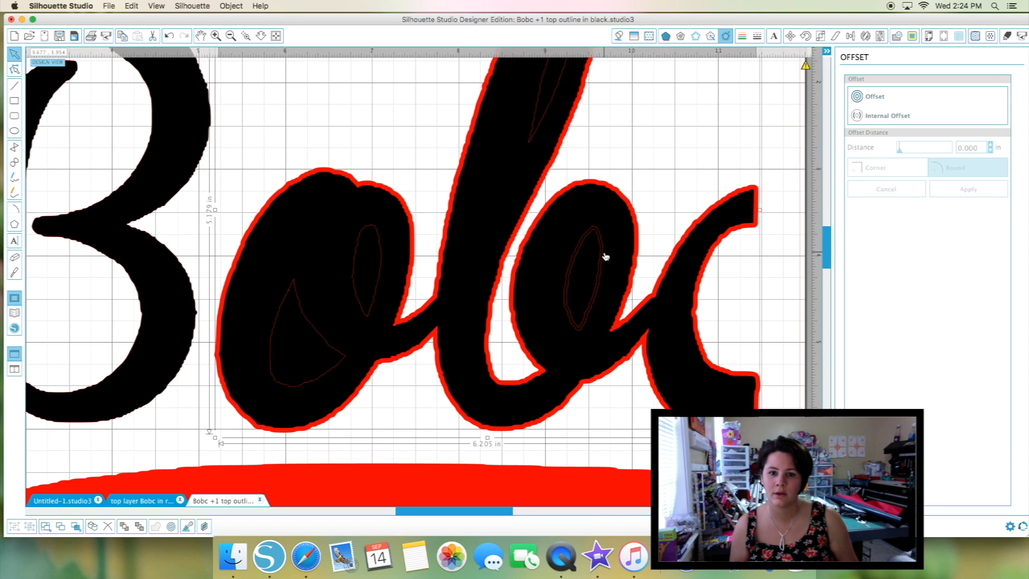
{"action": "left_click", "coordinate": [604, 254]}
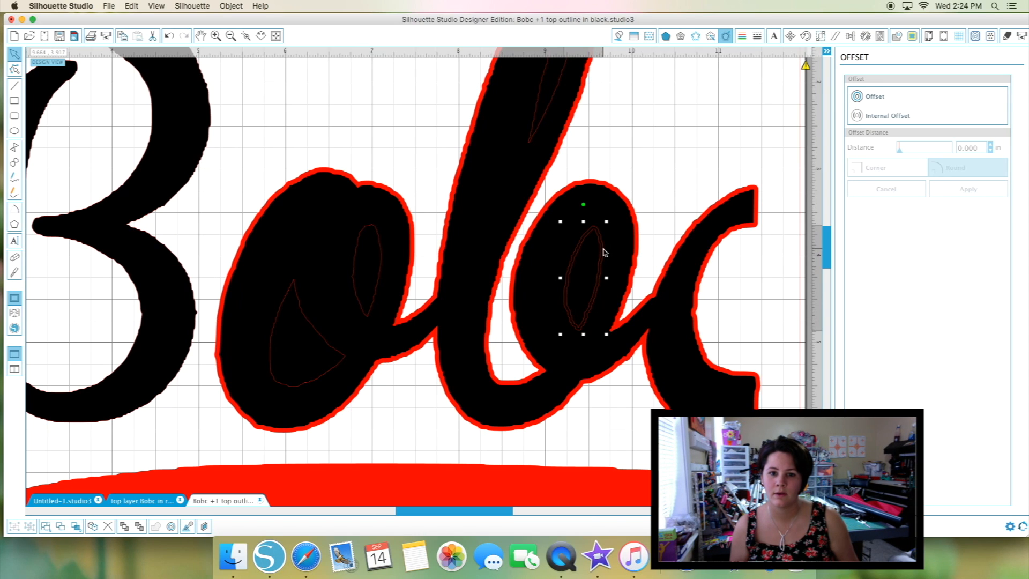
{"action": "left_click", "coordinate": [643, 244]}
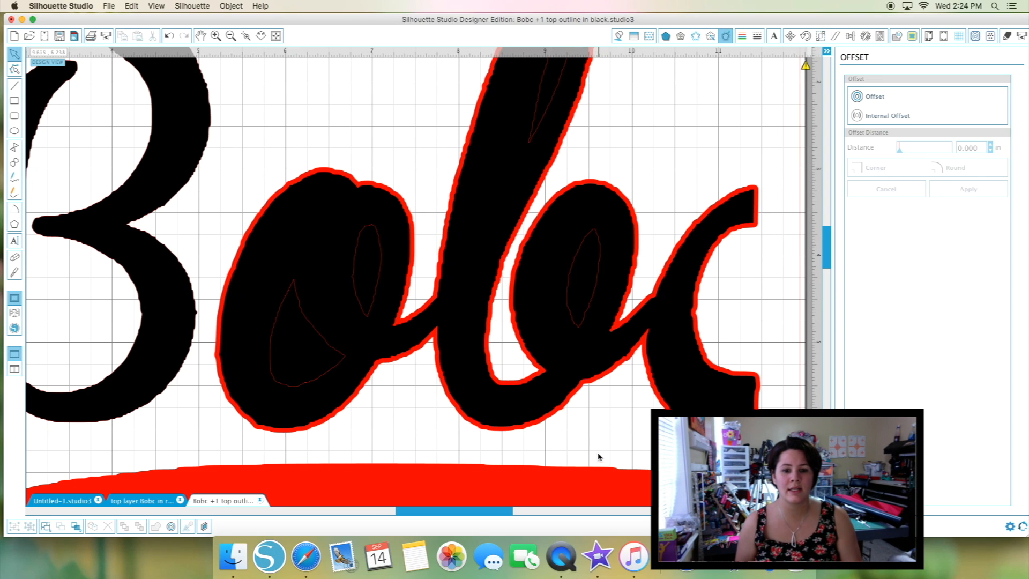
{"action": "left_click", "coordinate": [513, 408]}
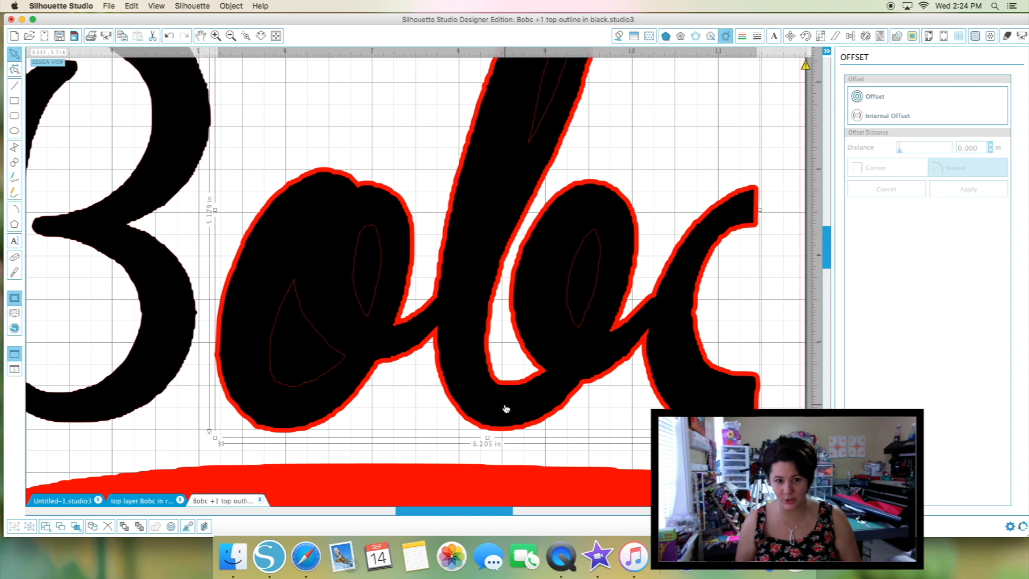
{"action": "key", "text": "Delete"}
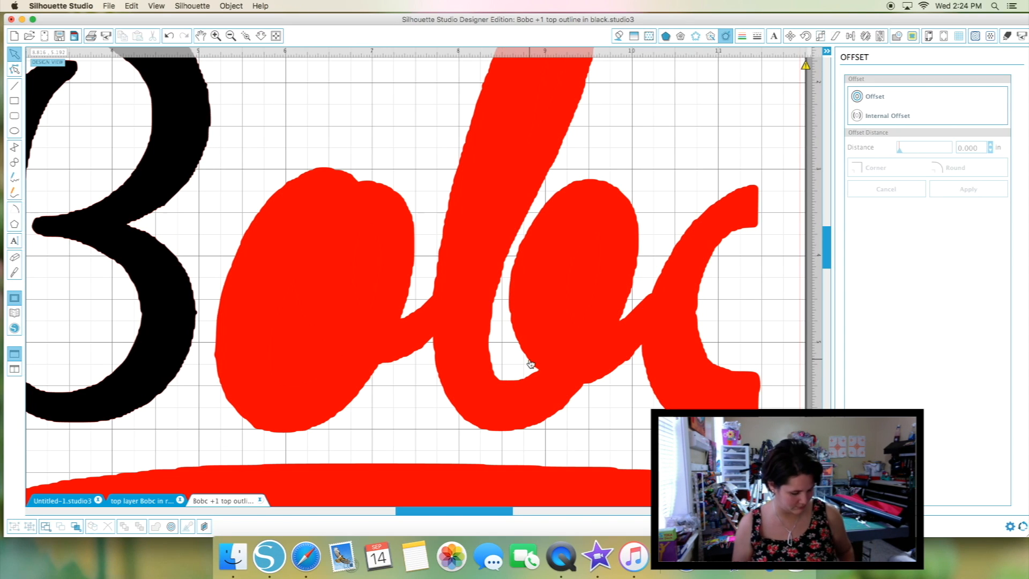
Fill the red obc lettering offset with pale aqua.
{"action": "left_click", "coordinate": [669, 369]}
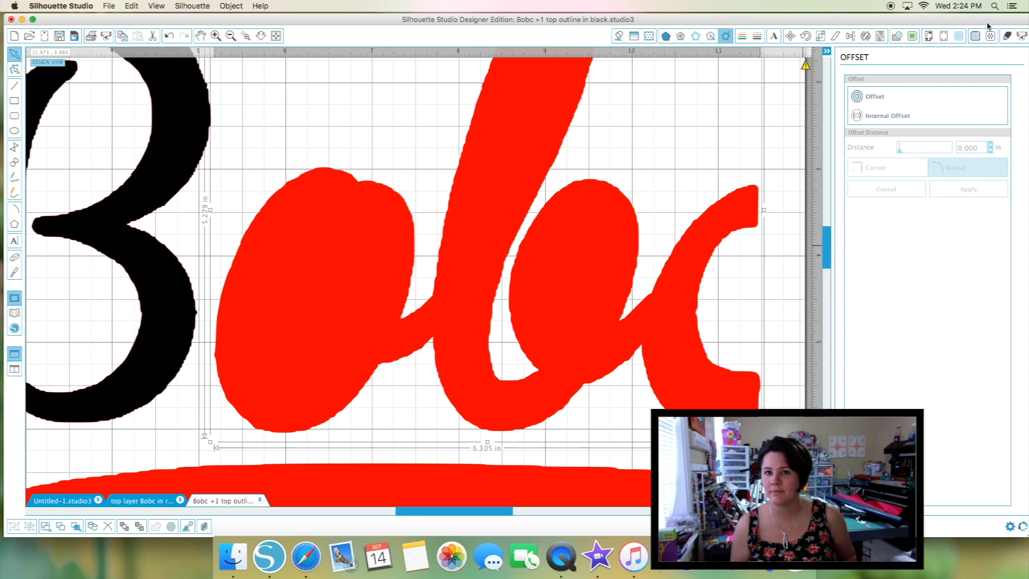
{"action": "left_click", "coordinate": [621, 38]}
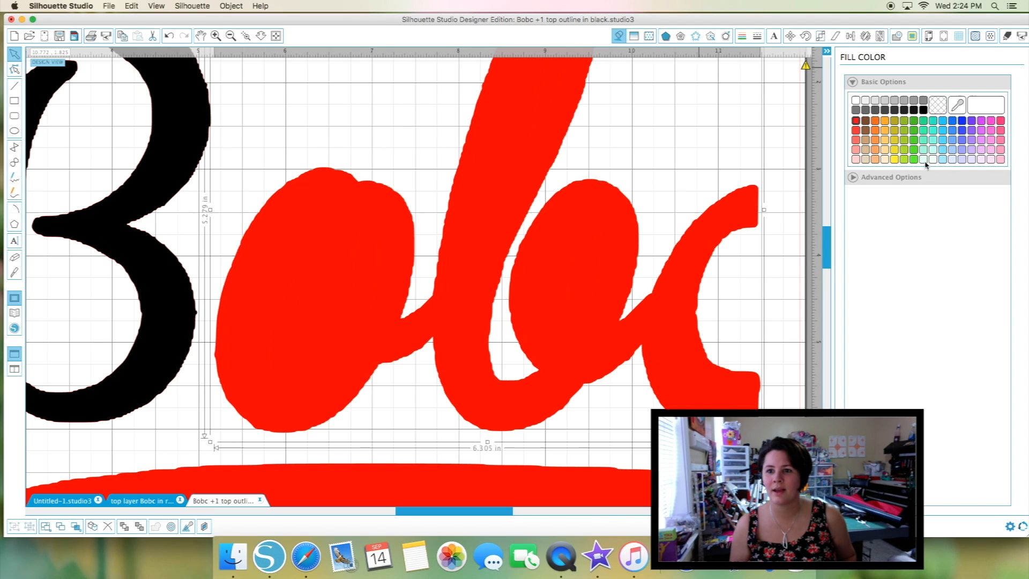
{"action": "left_click", "coordinate": [933, 150]}
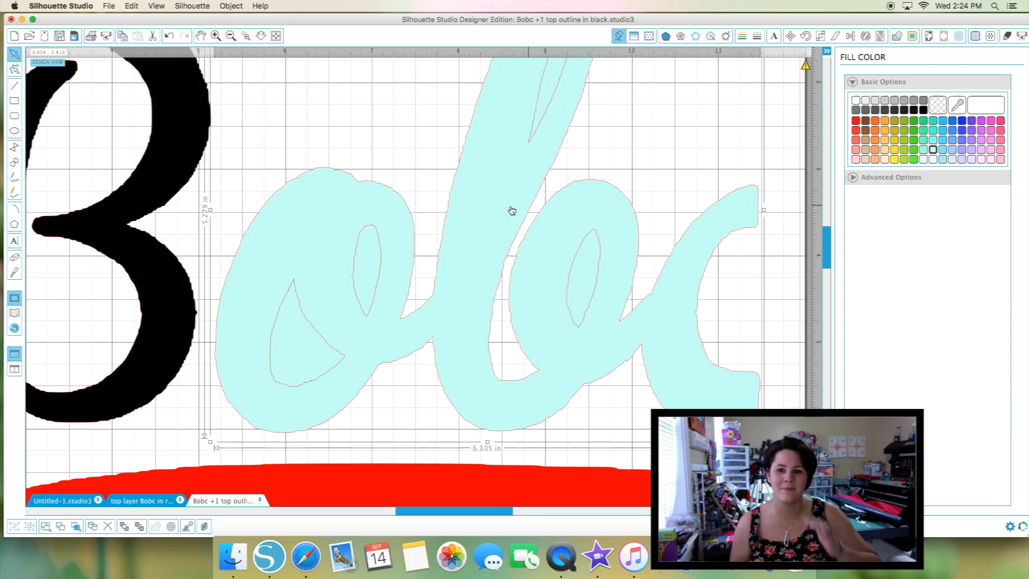
Fill the red banner below the lettering with a light aqua one shade darker than the obc lettering.
{"action": "left_click", "coordinate": [449, 488]}
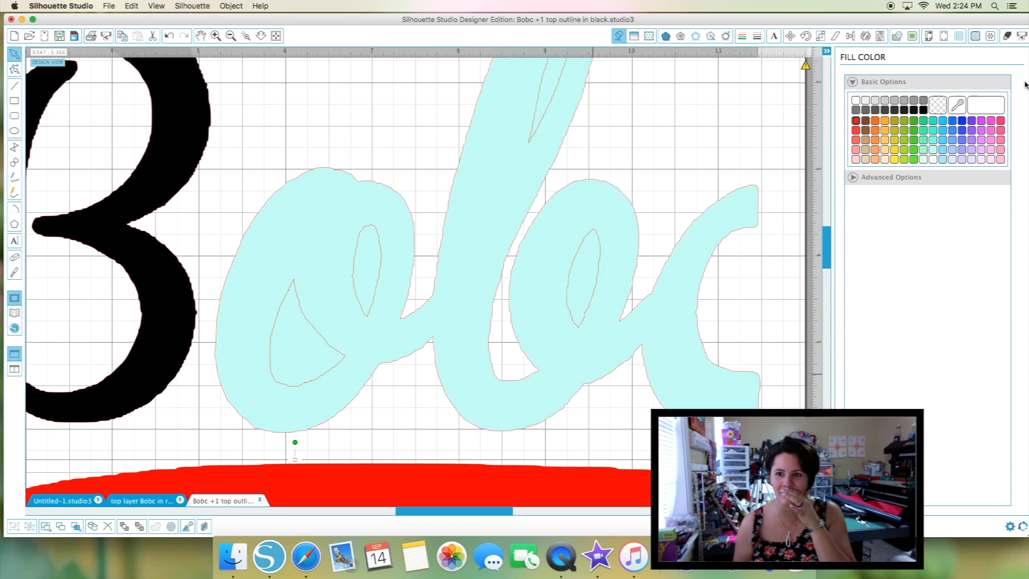
{"action": "left_click", "coordinate": [933, 130]}
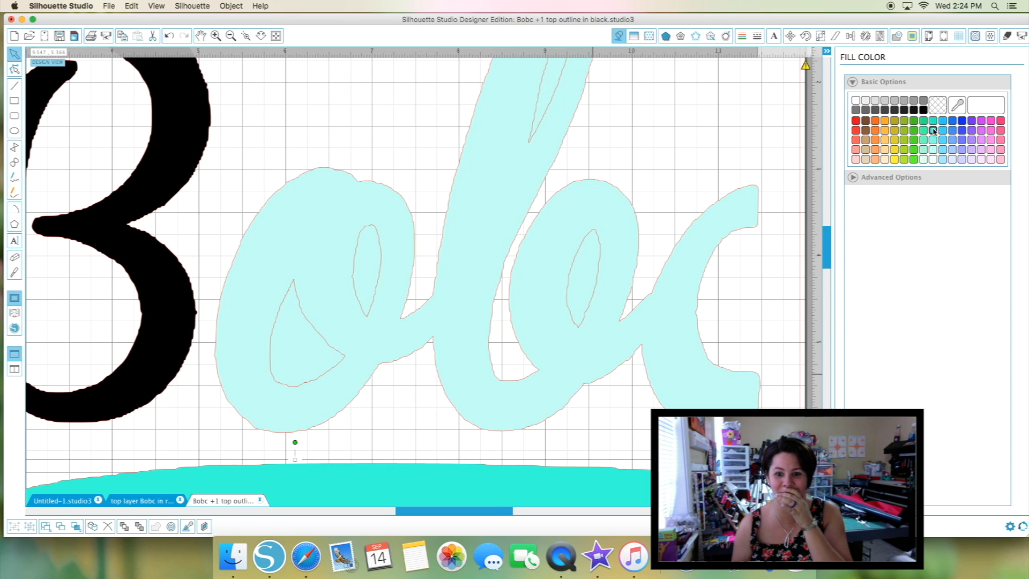
{"action": "left_click", "coordinate": [930, 142]}
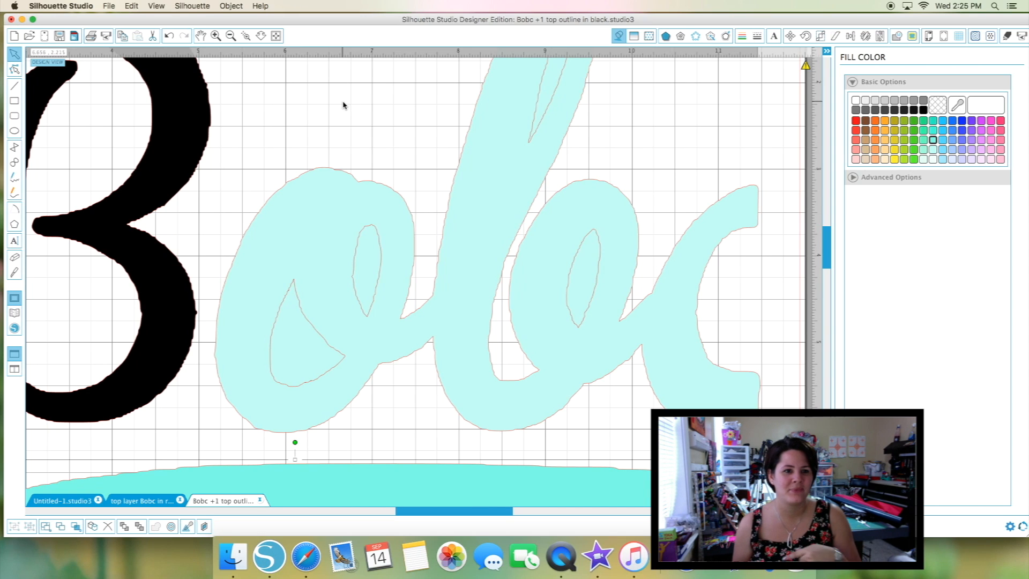
Examine the black capital B, including the gaps between its strokes and its distance from the o.
{"action": "scroll", "coordinate": [230, 97], "scroll_direction": "left", "scroll_amount": 2}
{"action": "scroll", "coordinate": [240, 94], "scroll_direction": "left", "scroll_amount": 10}
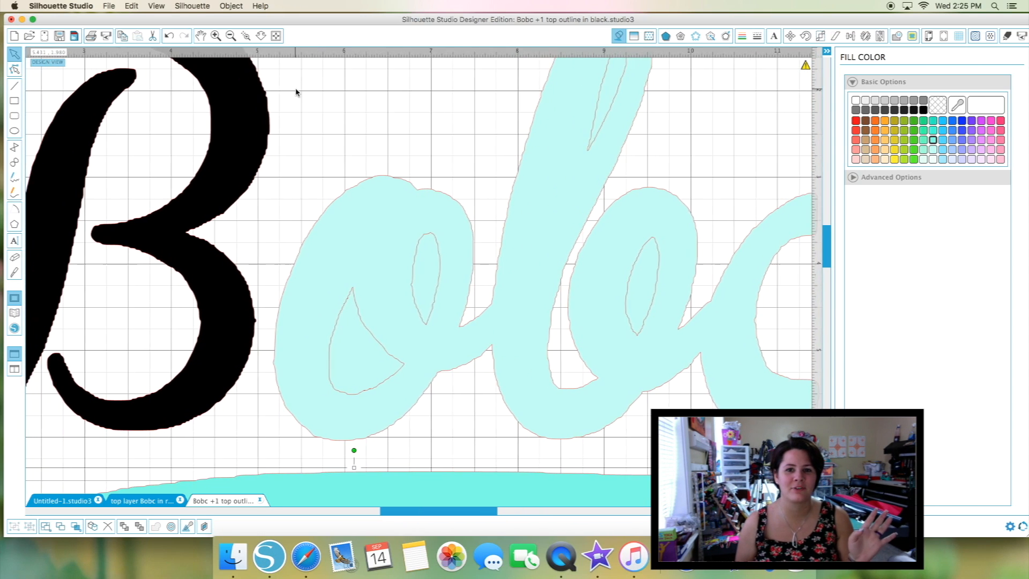
{"action": "scroll", "coordinate": [296, 92], "scroll_direction": "up", "scroll_amount": 5}
{"action": "scroll", "coordinate": [295, 92], "scroll_direction": "left", "scroll_amount": 3}
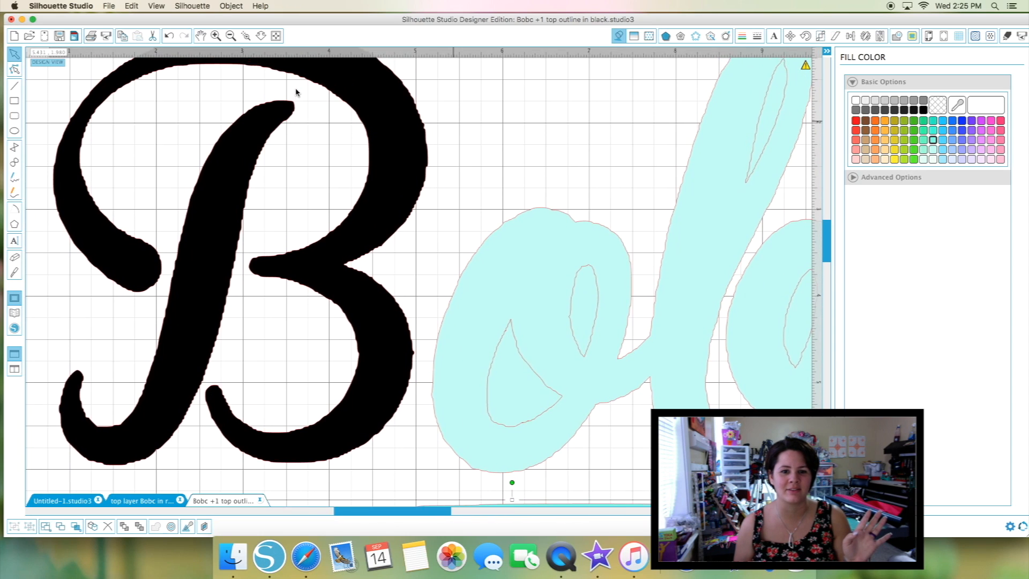
{"action": "scroll", "coordinate": [391, 96], "scroll_direction": "up", "scroll_amount": 2}
{"action": "scroll", "coordinate": [392, 96], "scroll_direction": "left", "scroll_amount": 3}
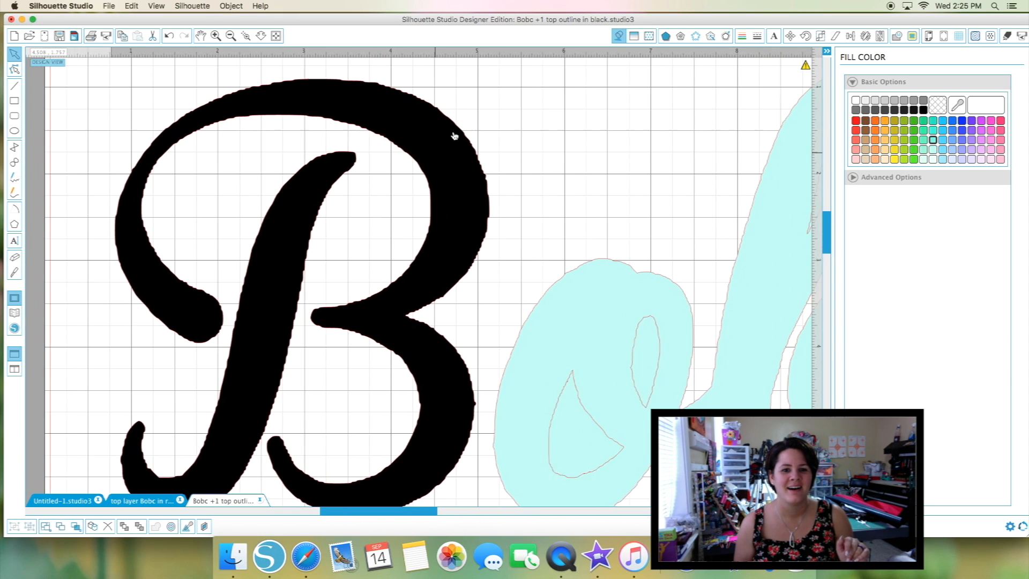
{"action": "left_click", "coordinate": [432, 227]}
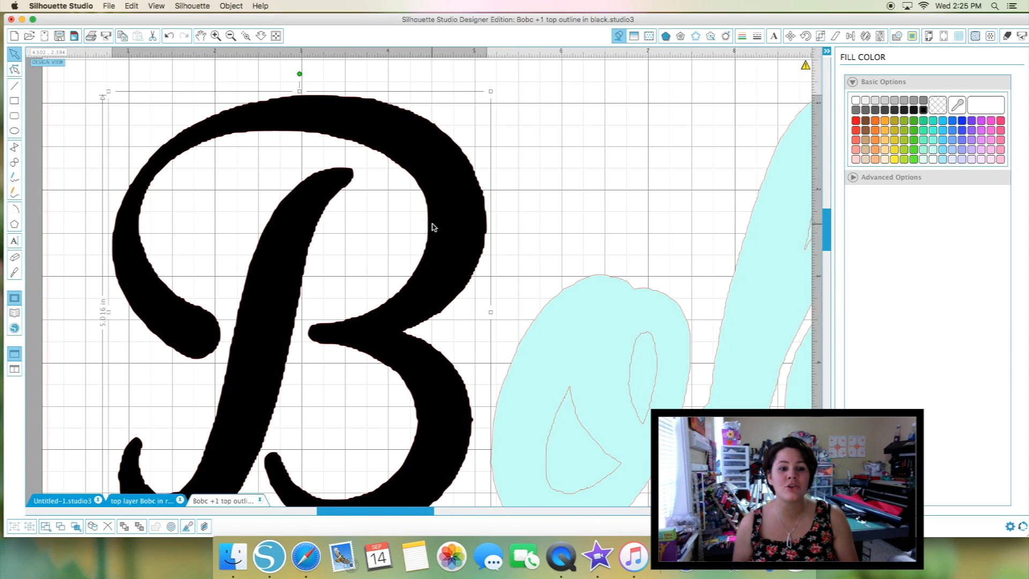
{"action": "scroll", "coordinate": [466, 221], "scroll_direction": "down", "scroll_amount": 4}
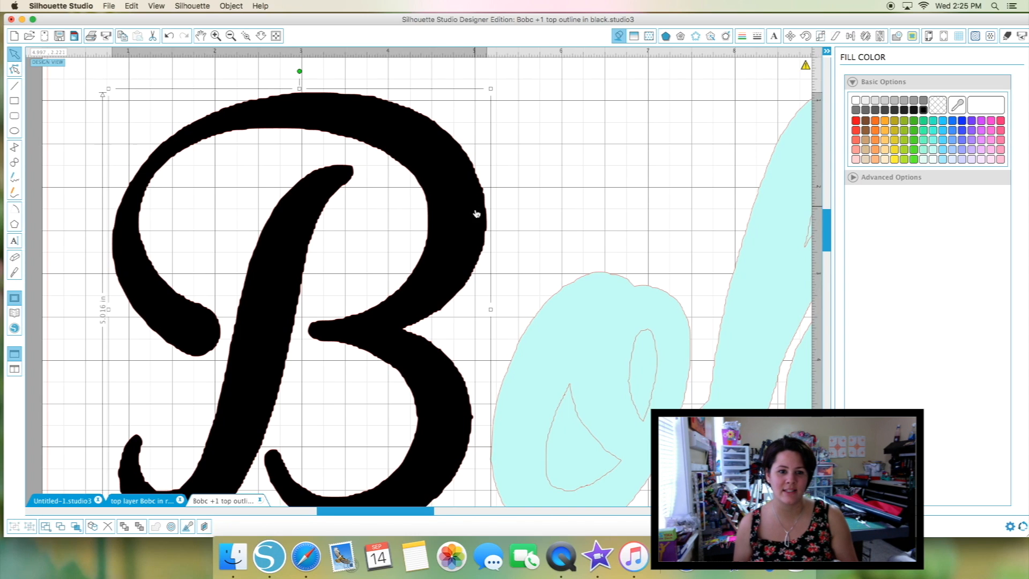
{"action": "scroll", "coordinate": [475, 214], "scroll_direction": "up", "scroll_amount": 1}
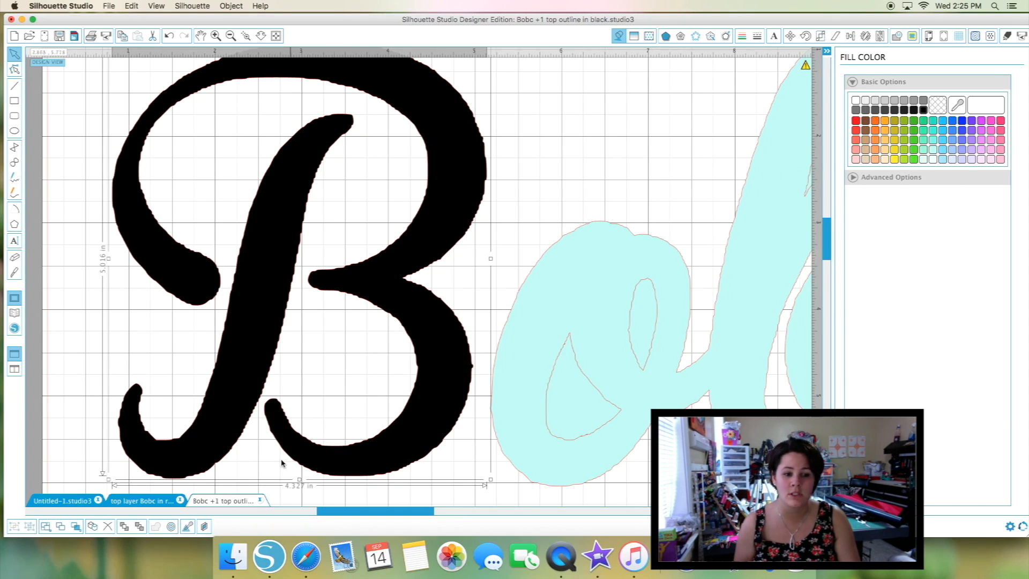
{"action": "left_click", "coordinate": [172, 528]}
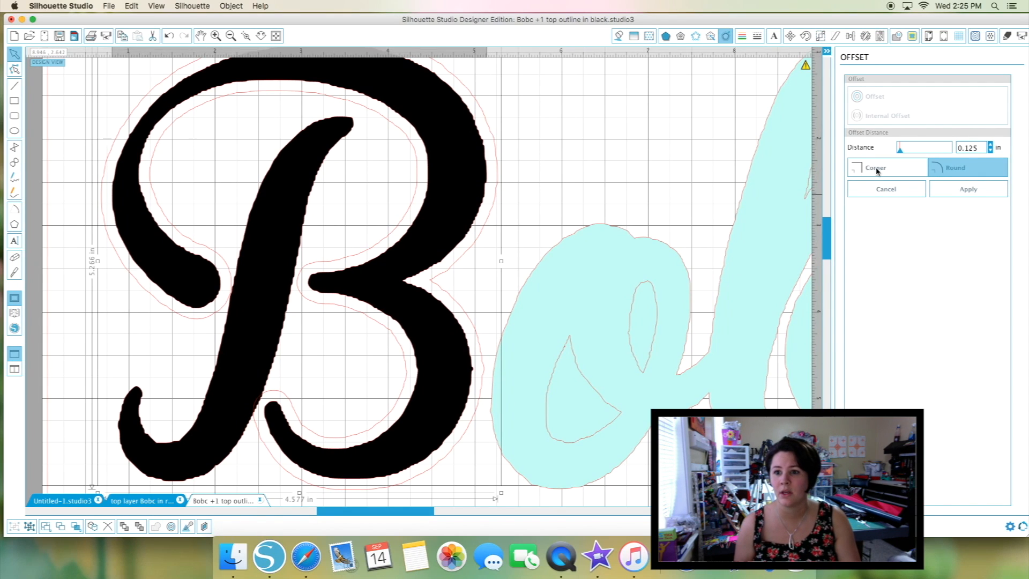
{"action": "left_click_drag", "start_coordinate": [968, 149], "coordinate": [979, 147]}
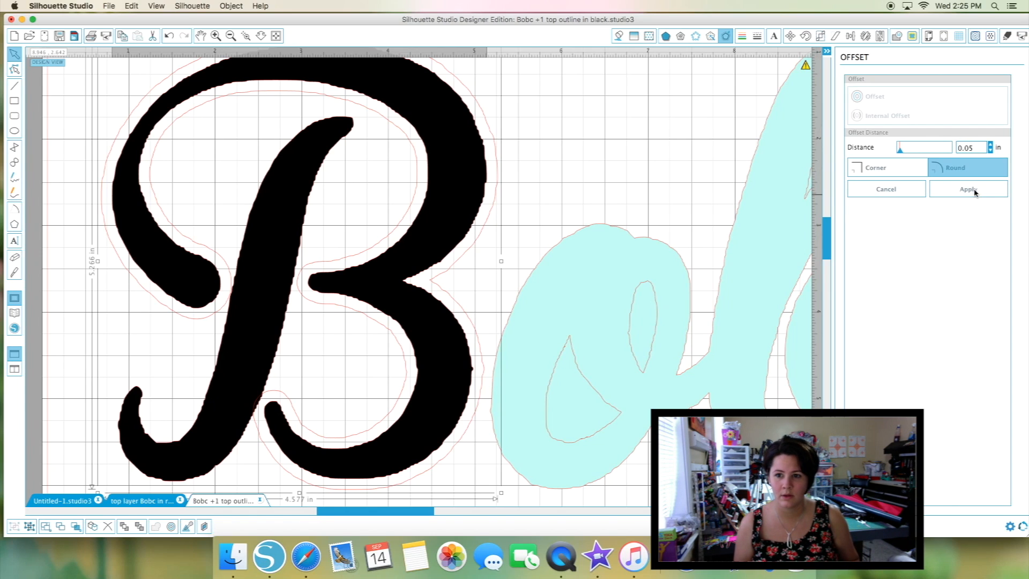
{"action": "left_click", "coordinate": [904, 197]}
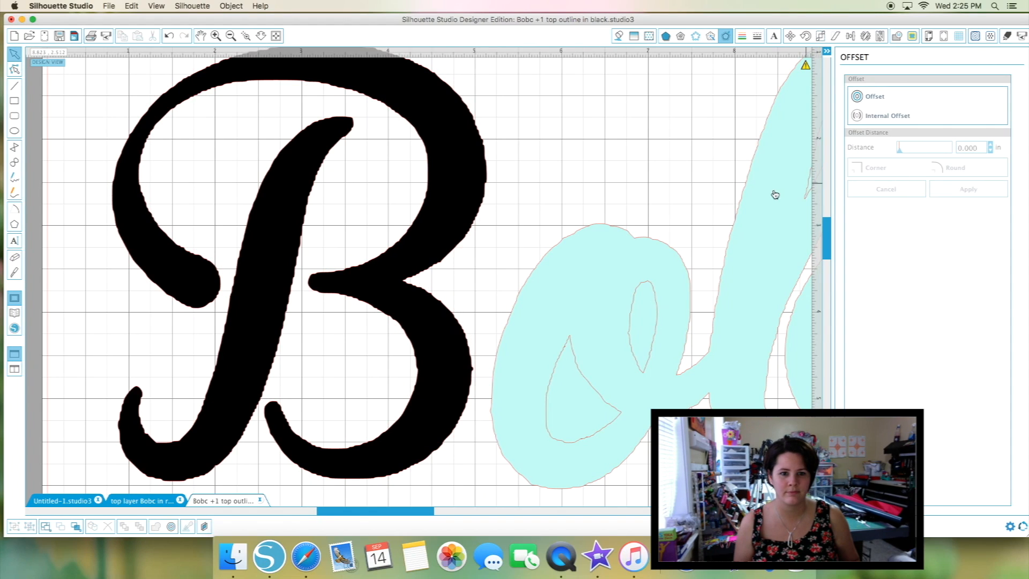
Create a 0.01 in outward offset of the black capital B, using the Round style.
{"action": "left_click", "coordinate": [449, 226]}
{"action": "left_click", "coordinate": [858, 99]}
{"action": "left_click_drag", "start_coordinate": [966, 148], "coordinate": [989, 148]}
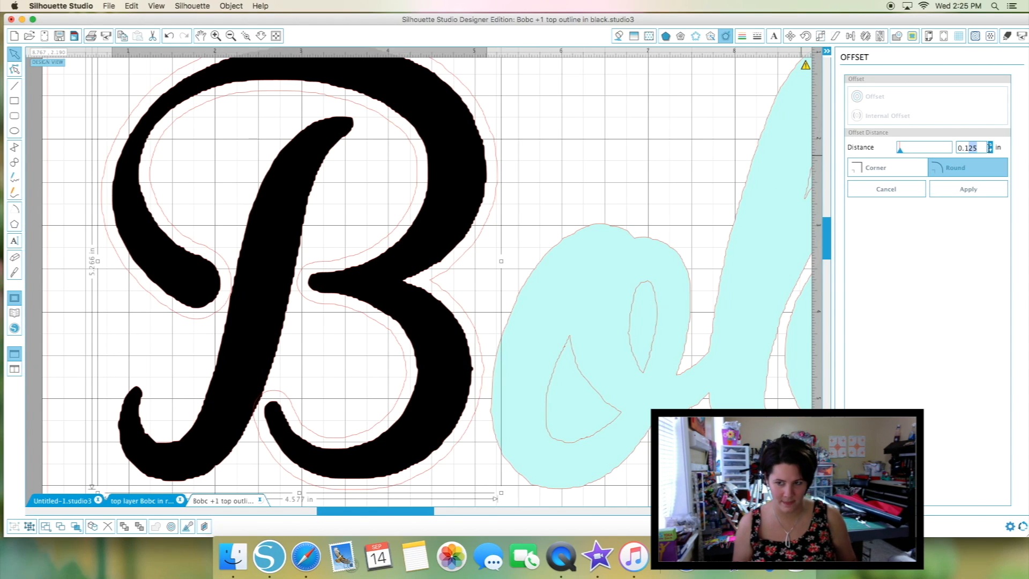
{"action": "type", "text": "0"}
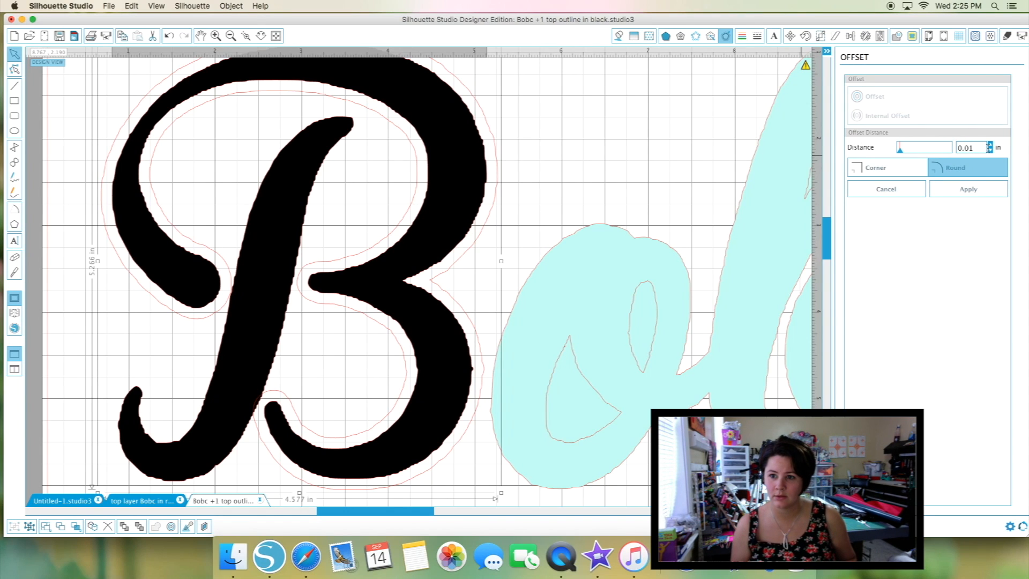
{"action": "left_click", "coordinate": [974, 189]}
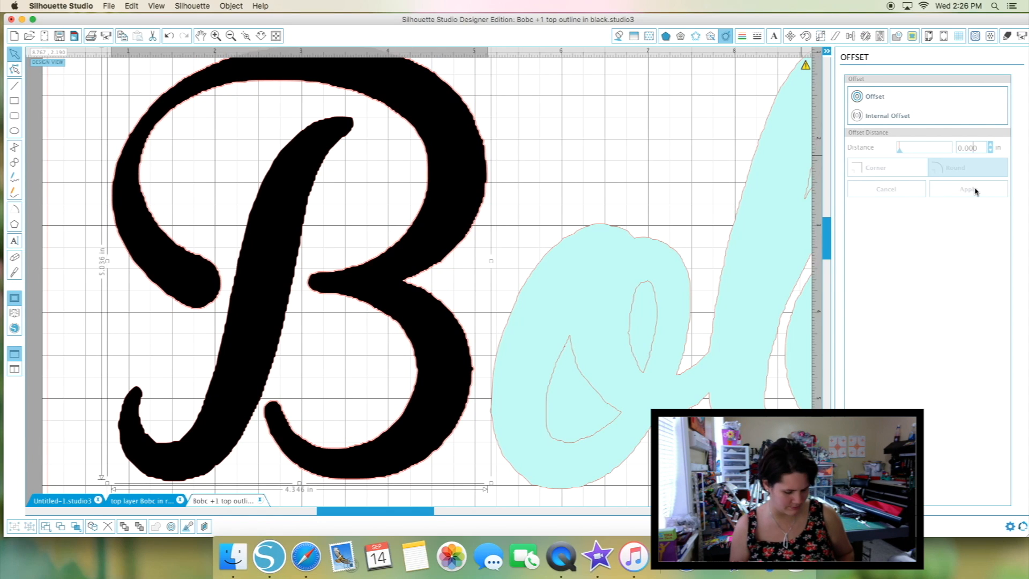
Replace the 0.01 in offset of the black B's curved outer stroke with a 0.05 in outward offset, using the Round style.
{"action": "scroll", "coordinate": [547, 188], "scroll_direction": "up", "scroll_amount": 1}
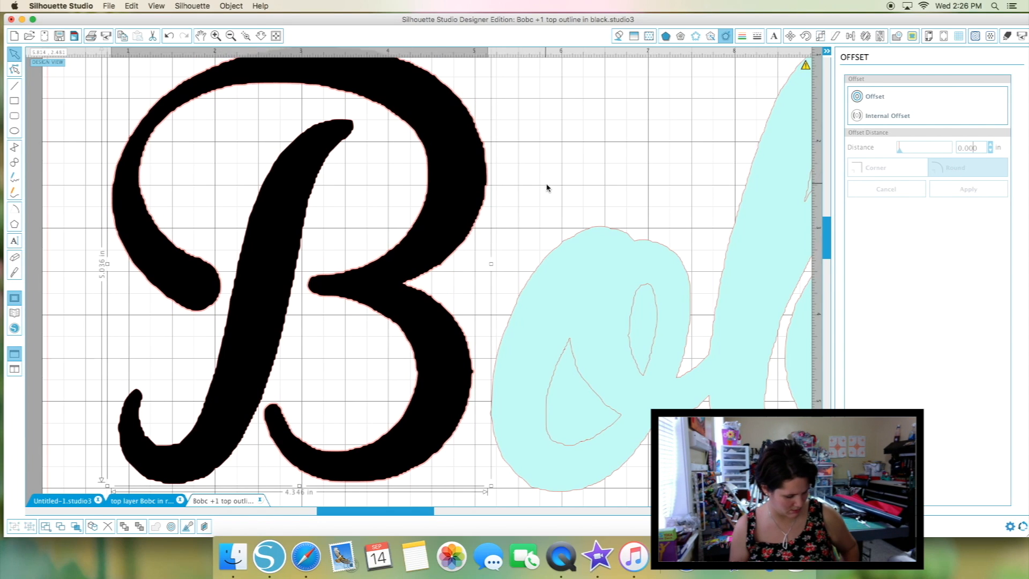
{"action": "scroll", "coordinate": [547, 189], "scroll_direction": "down", "scroll_amount": 1}
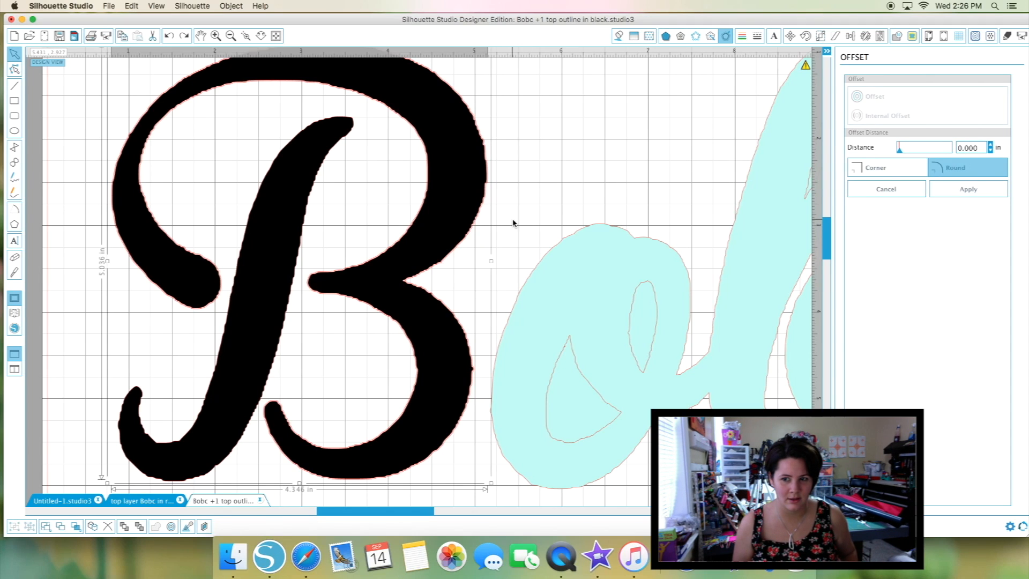
{"action": "left_click", "coordinate": [151, 106]}
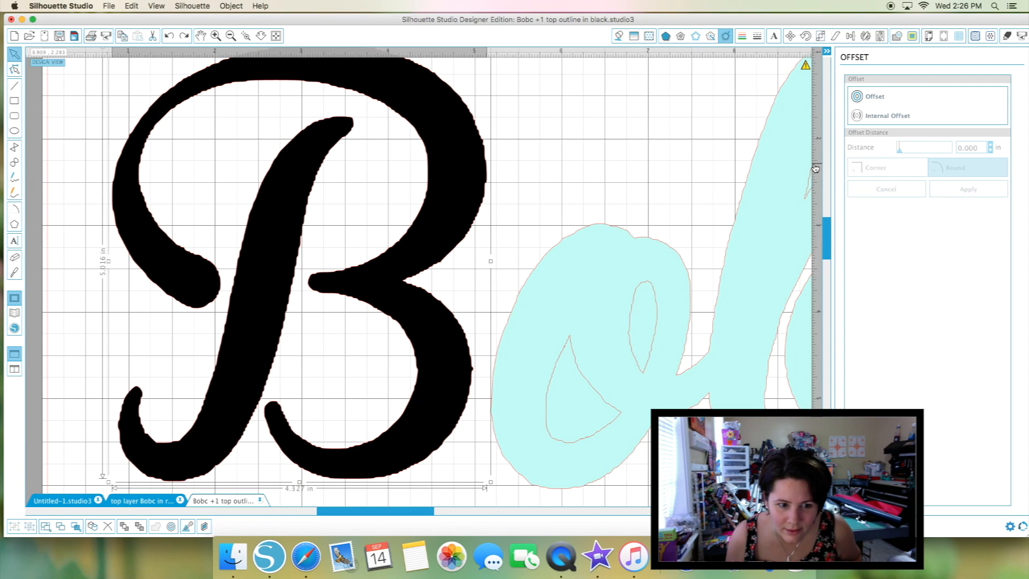
{"action": "left_click", "coordinate": [878, 98]}
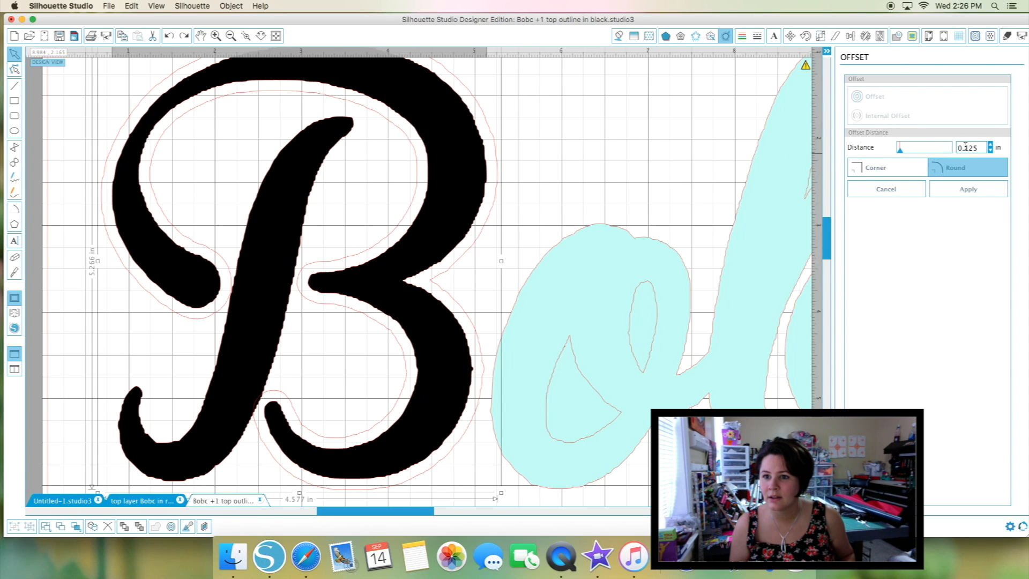
{"action": "left_click_drag", "start_coordinate": [968, 147], "coordinate": [979, 146]}
{"action": "key", "text": "BackSpace"}
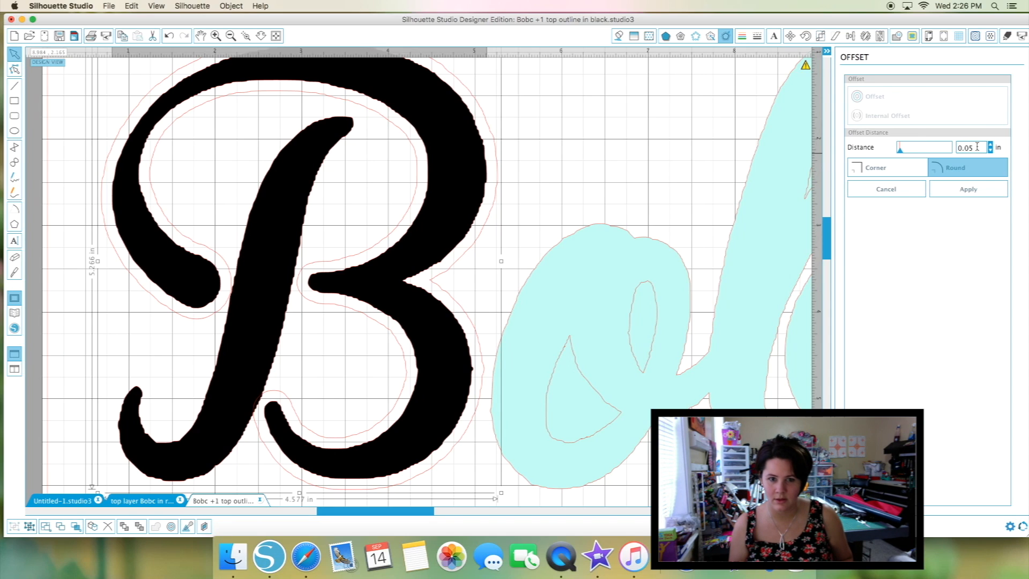
{"action": "key", "text": "Return"}
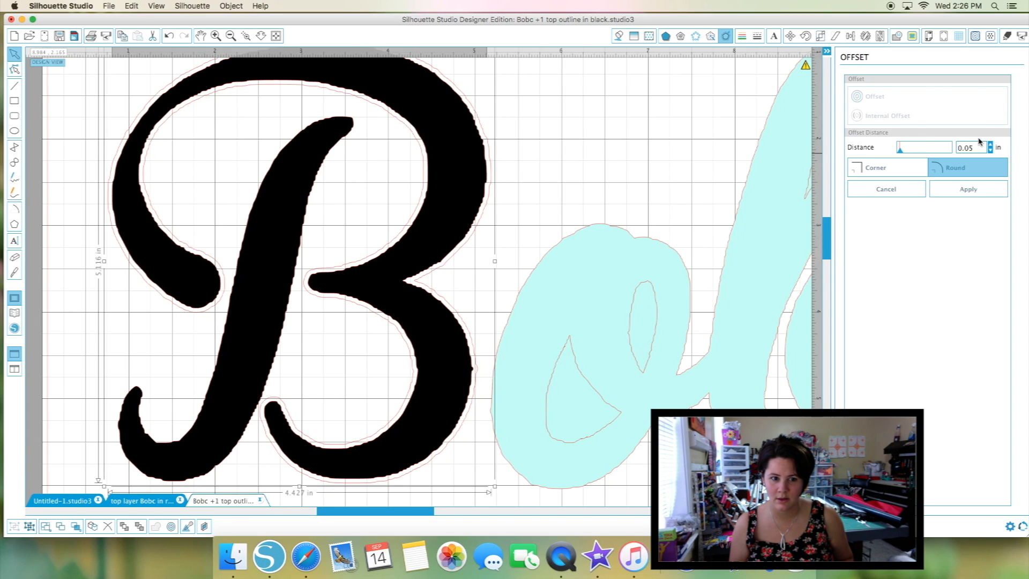
{"action": "left_click", "coordinate": [976, 191]}
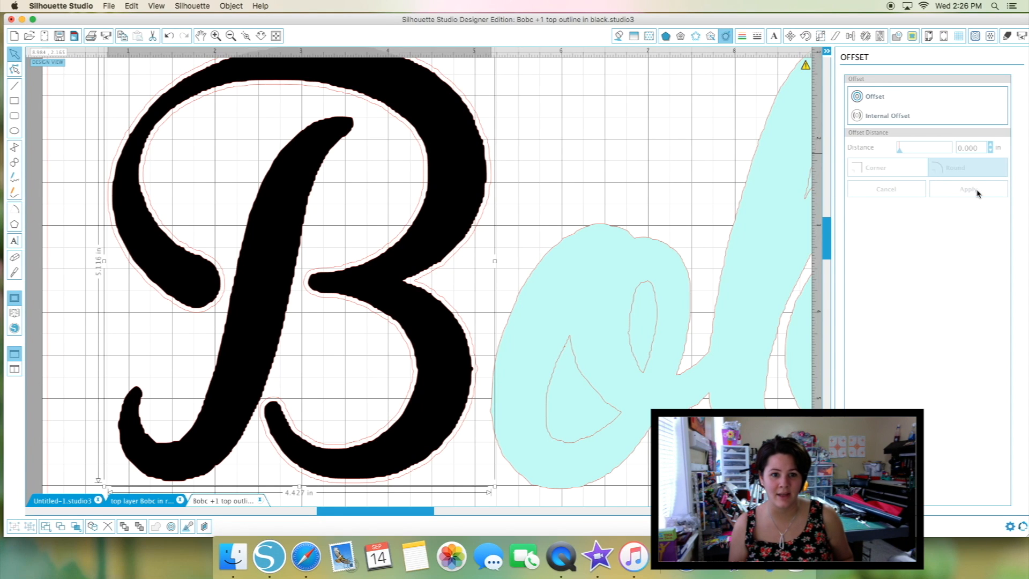
Delete the black curved outer stroke of the B and fill its offset outline with the banner's light aqua.
{"action": "left_click", "coordinate": [447, 172]}
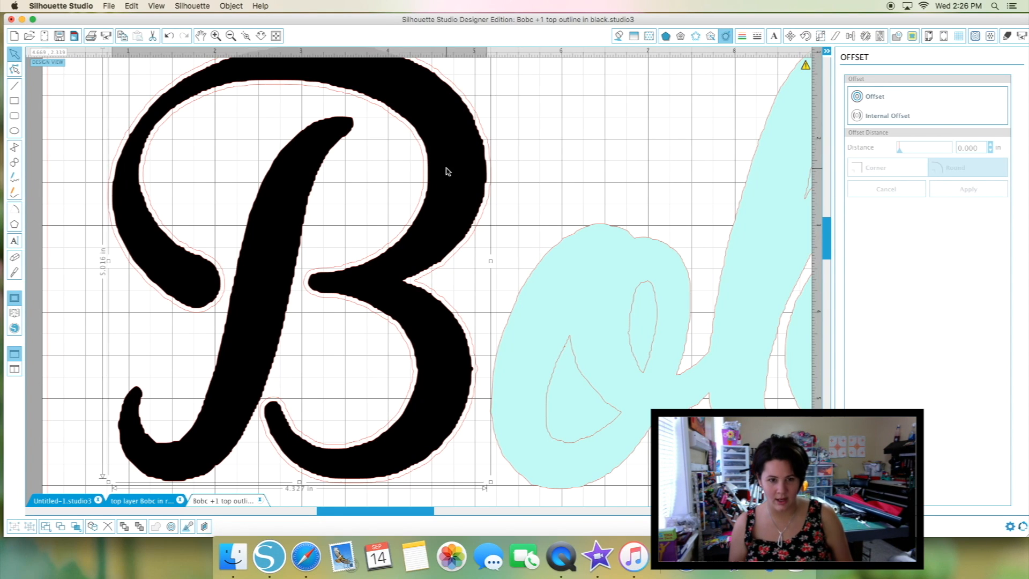
{"action": "key", "text": "Delete"}
{"action": "left_click", "coordinate": [424, 178]}
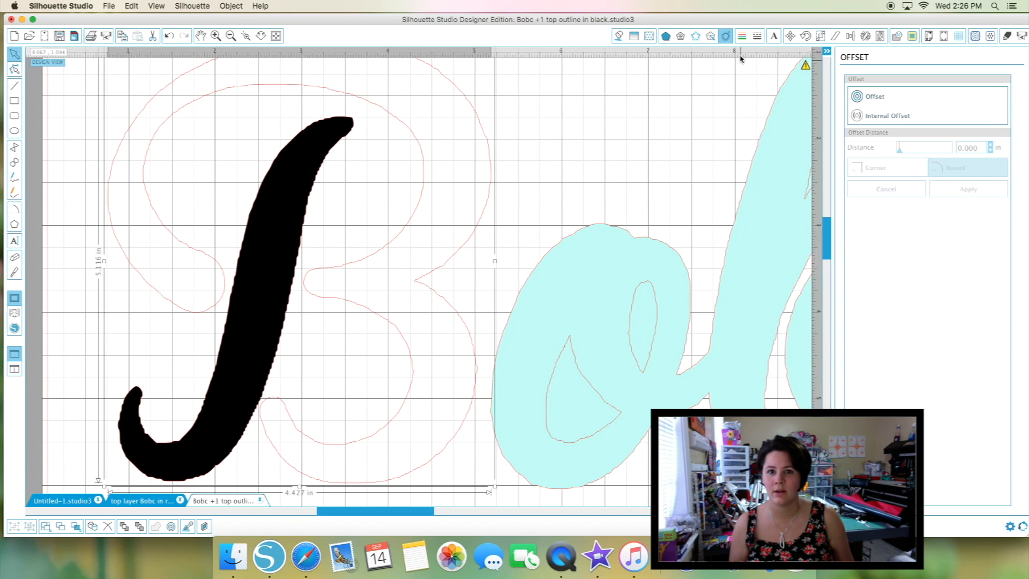
{"action": "left_click", "coordinate": [633, 36]}
{"action": "left_click", "coordinate": [618, 36]}
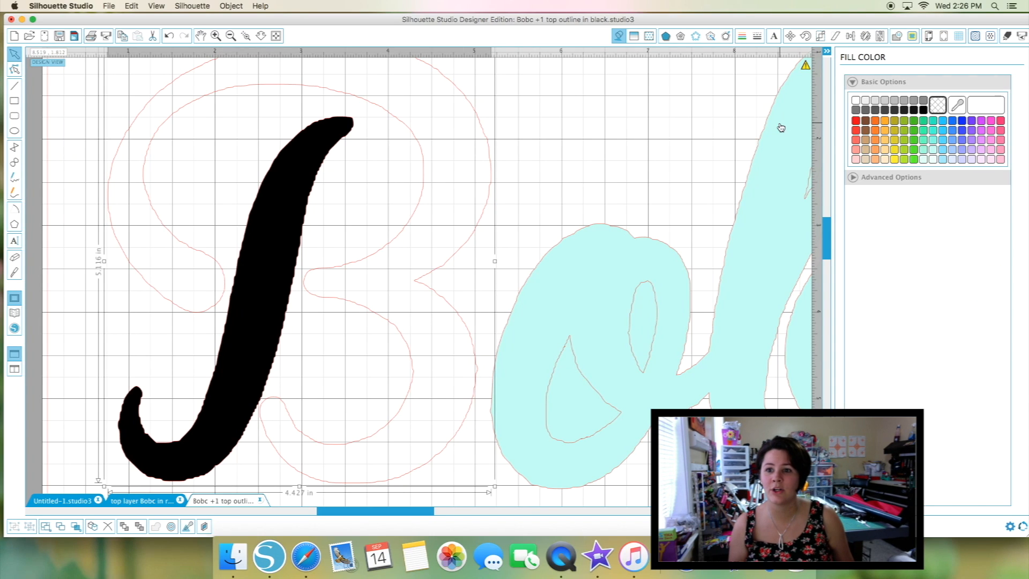
{"action": "left_click", "coordinate": [933, 144]}
Create a 0.05 in outward offset of the B's black slanted stem, using the Corner style.
{"action": "left_click", "coordinate": [291, 199]}
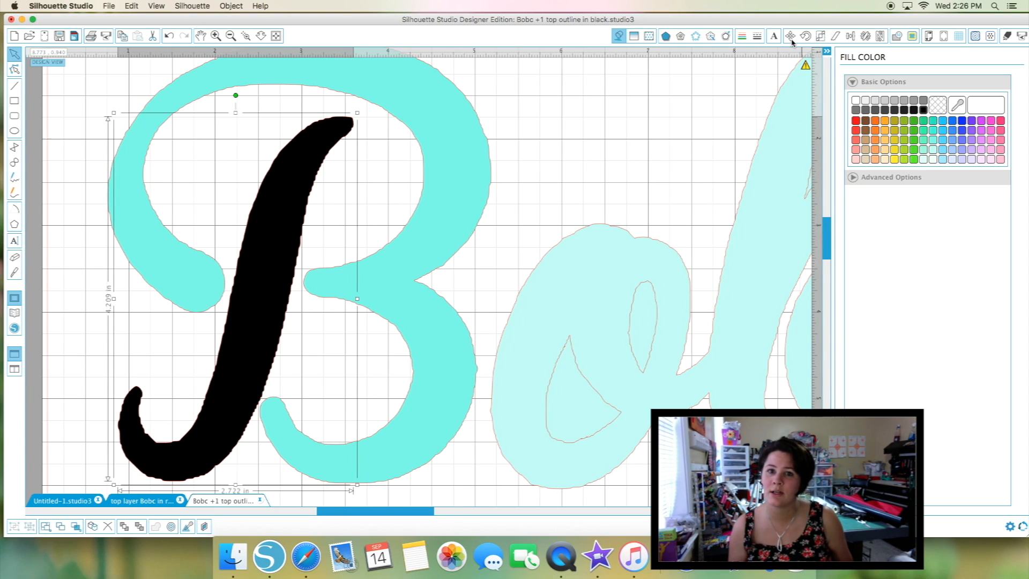
{"action": "scroll", "coordinate": [319, 395], "scroll_direction": "up", "scroll_amount": 1}
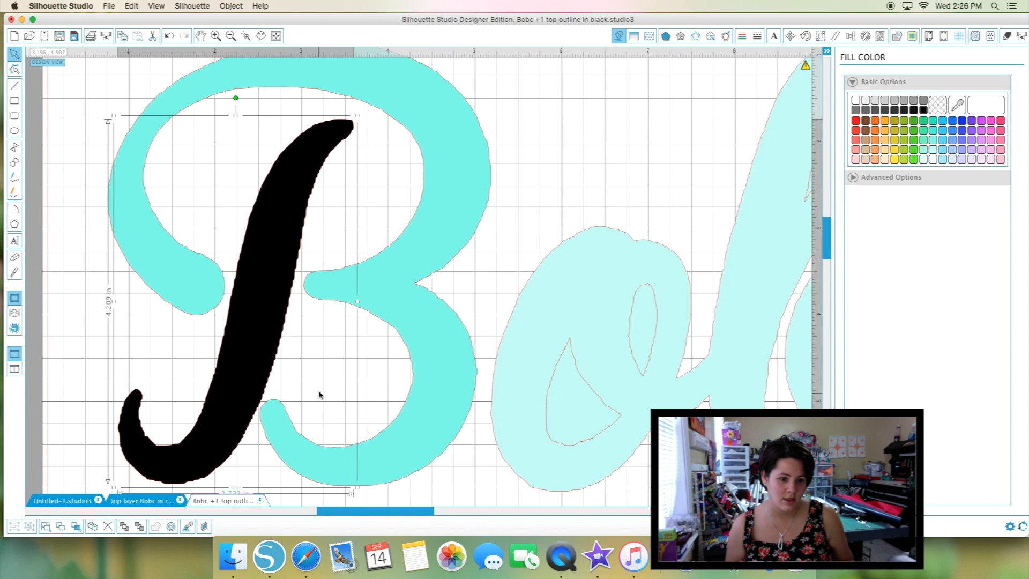
{"action": "left_click", "coordinate": [170, 527]}
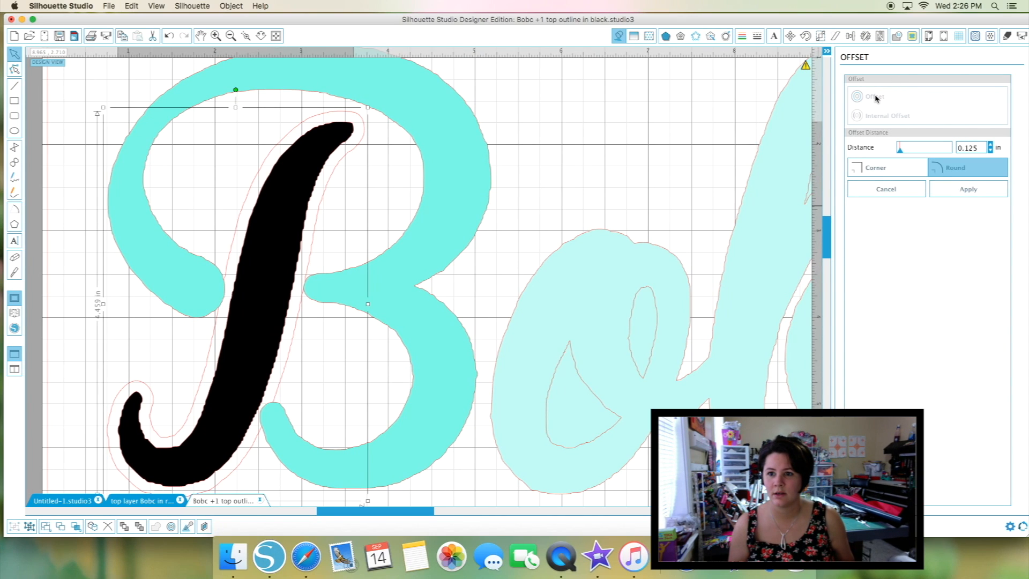
{"action": "left_click_drag", "start_coordinate": [966, 148], "coordinate": [982, 148]}
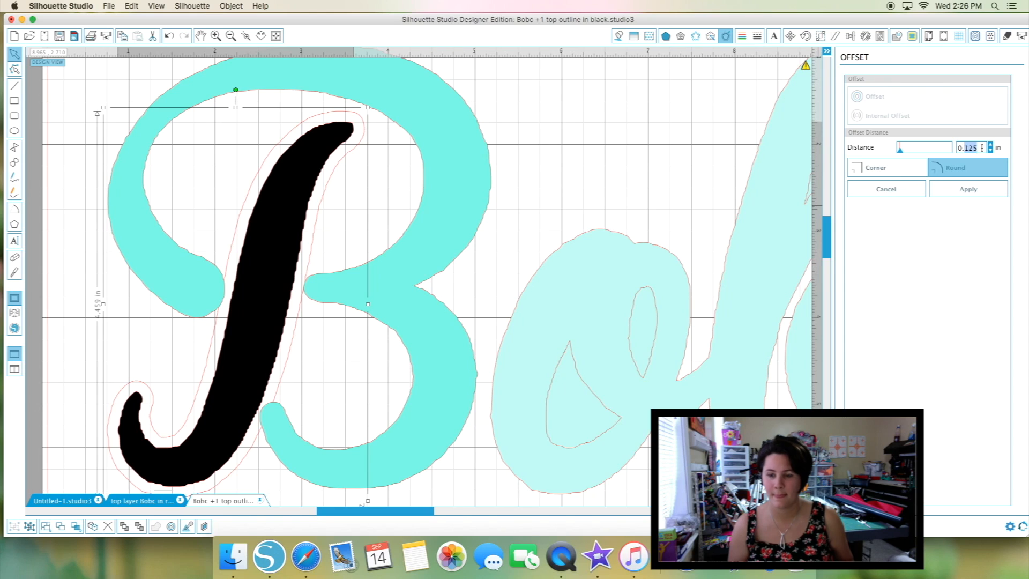
{"action": "type", "text": "0"}
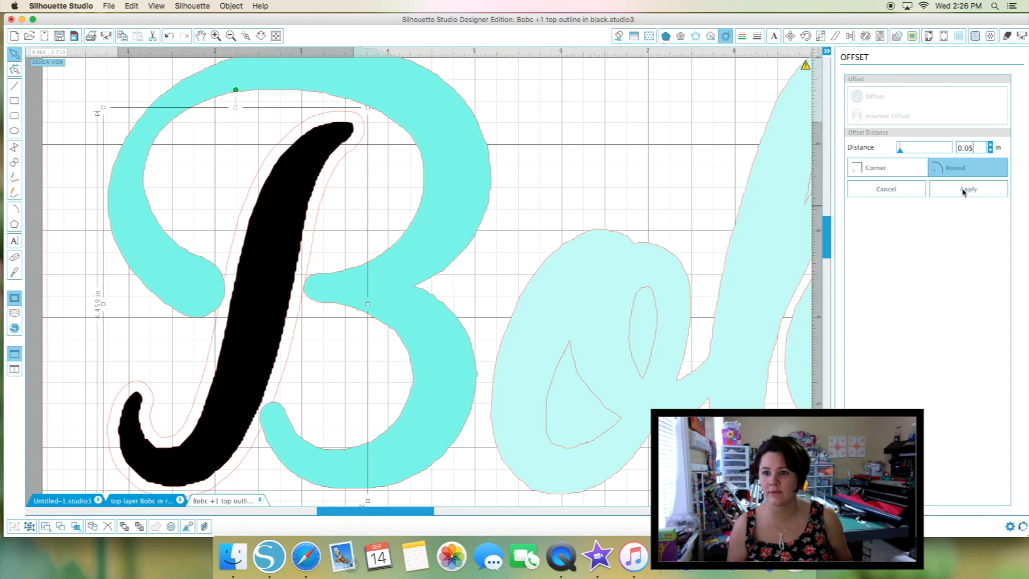
{"action": "left_click", "coordinate": [914, 171]}
{"action": "left_click", "coordinate": [962, 194]}
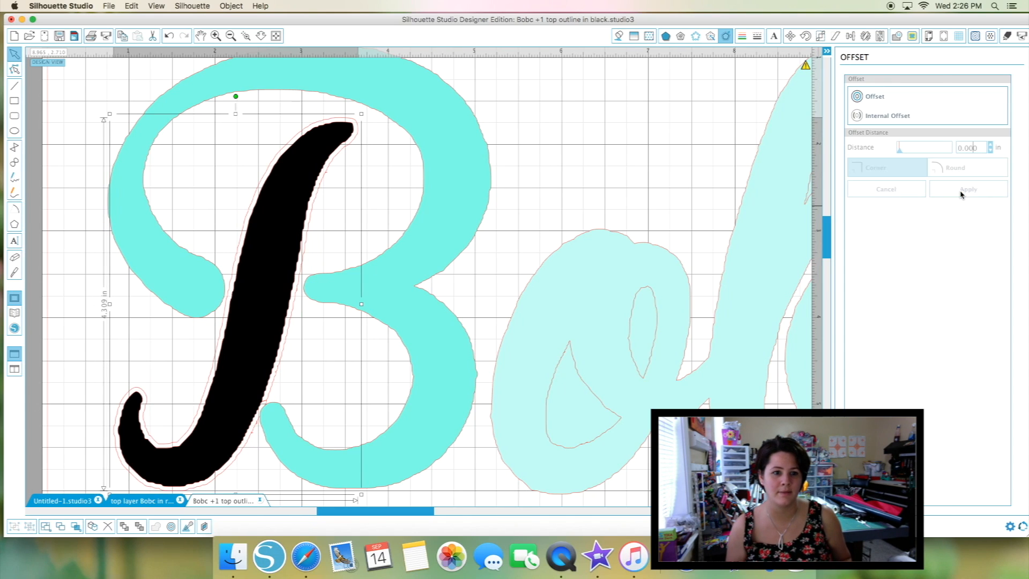
Delete the black stem of the B and fill its offset outline with the same pale aqua as the obc lettering.
{"action": "left_click", "coordinate": [295, 219]}
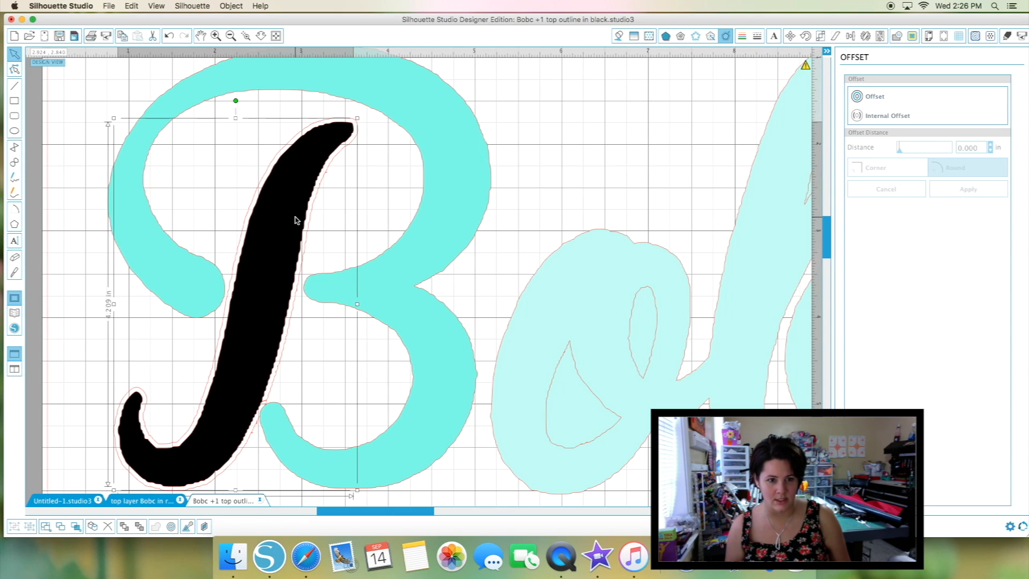
{"action": "key", "text": "Delete"}
{"action": "left_click", "coordinate": [310, 213]}
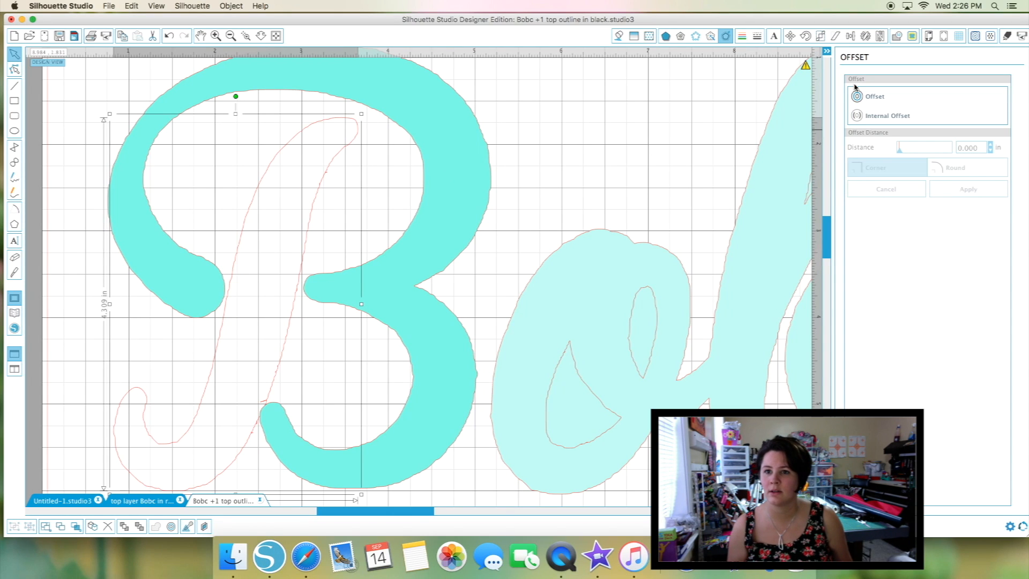
{"action": "left_click", "coordinate": [619, 37]}
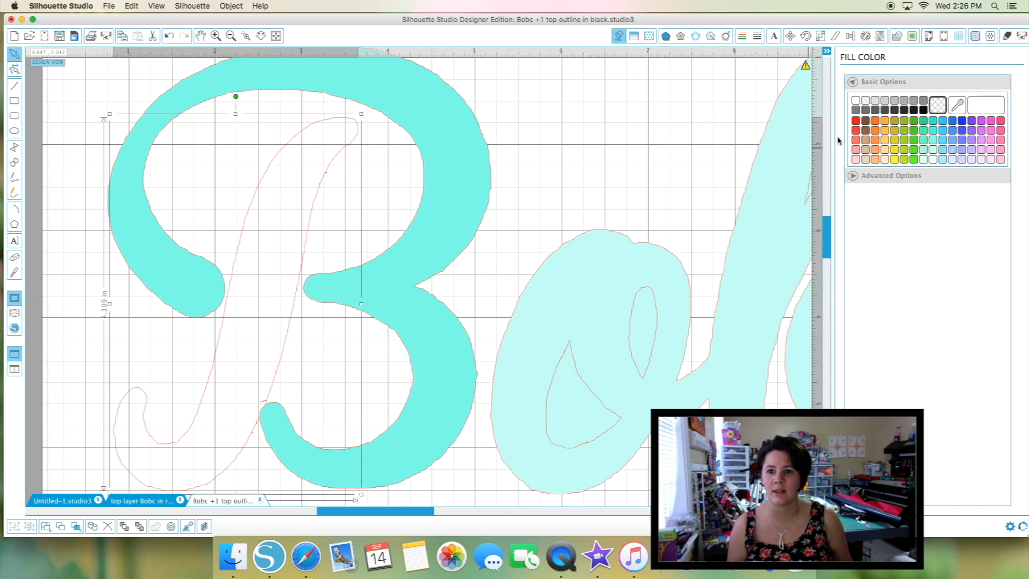
{"action": "left_click", "coordinate": [933, 150]}
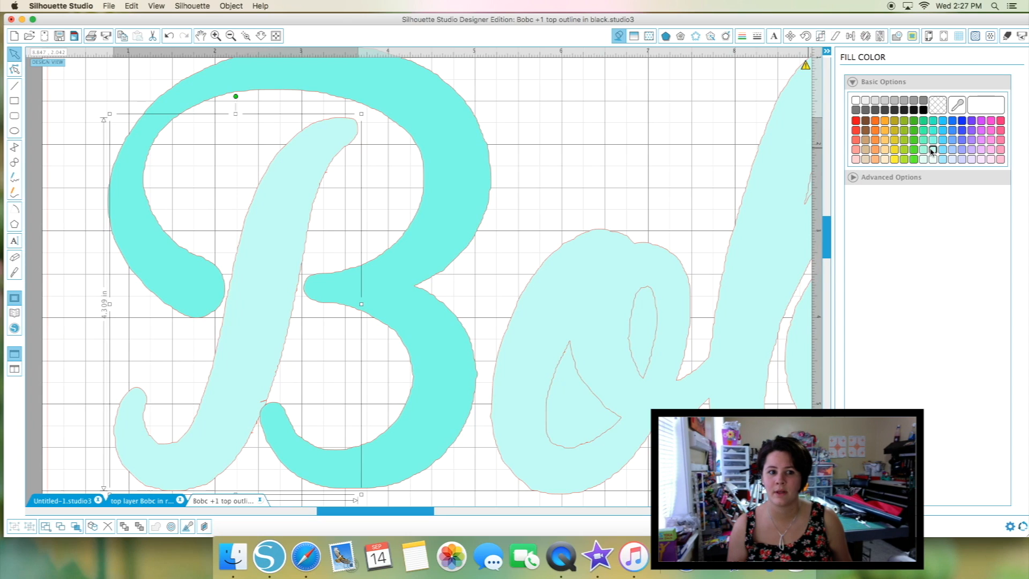
{"action": "left_click", "coordinate": [612, 155]}
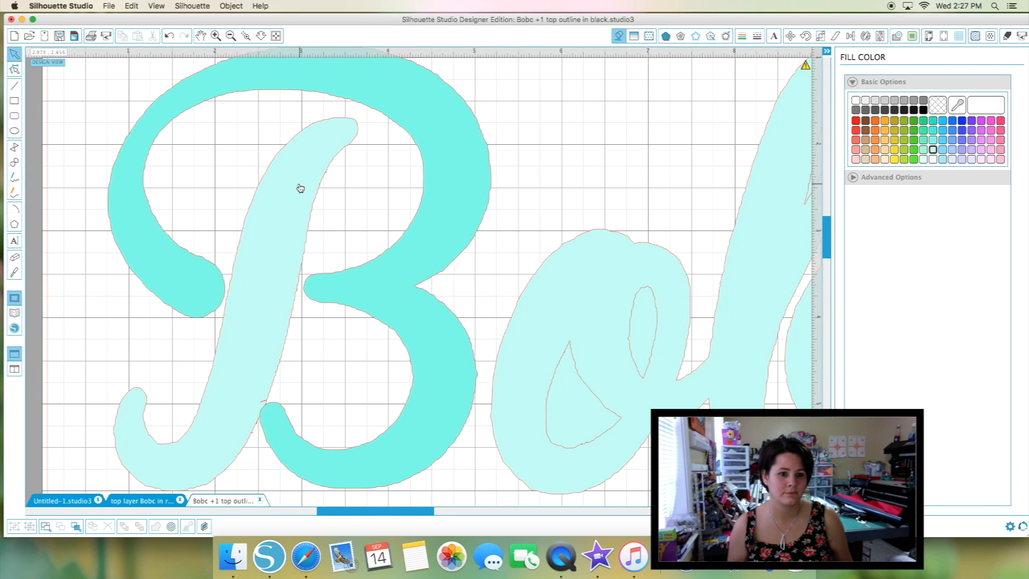
Weld the pale aqua stem and the darker aqua curved stroke of the B into one shape.
{"action": "left_click", "coordinate": [247, 400]}
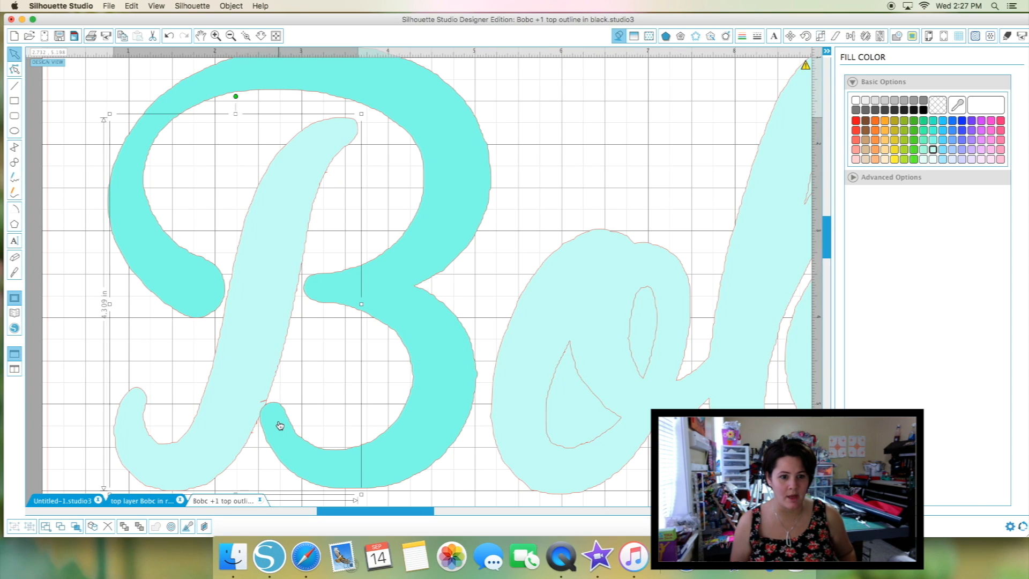
{"action": "left_click", "coordinate": [279, 425]}
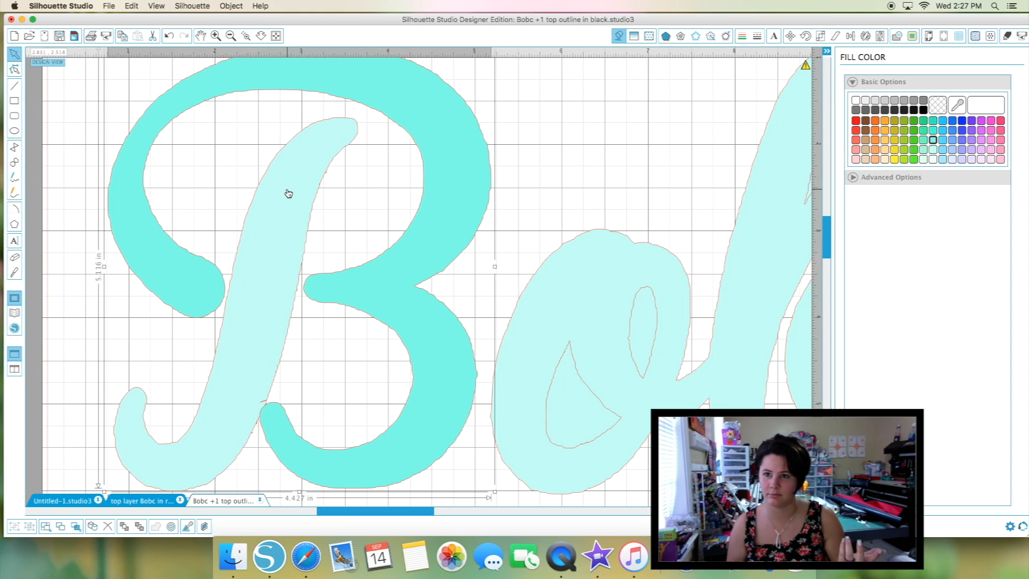
{"action": "left_click", "coordinate": [896, 36]}
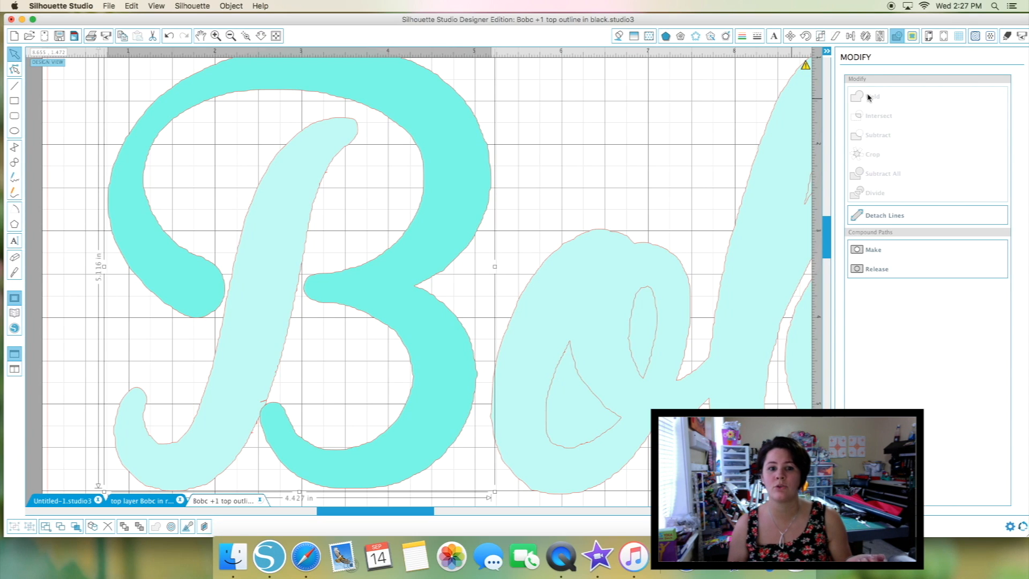
{"action": "left_click", "coordinate": [289, 313]}
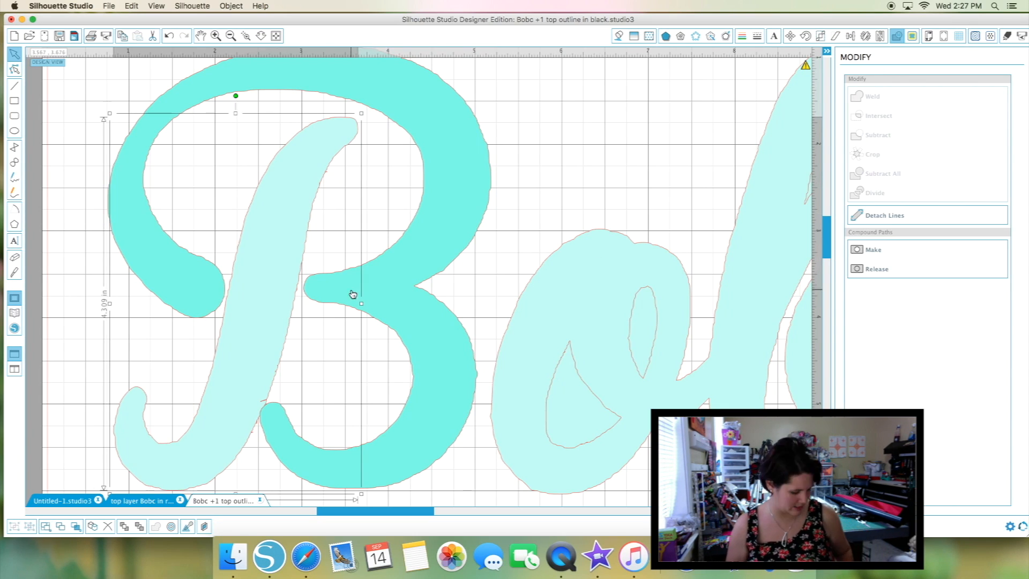
{"action": "left_click", "coordinate": [364, 303]}
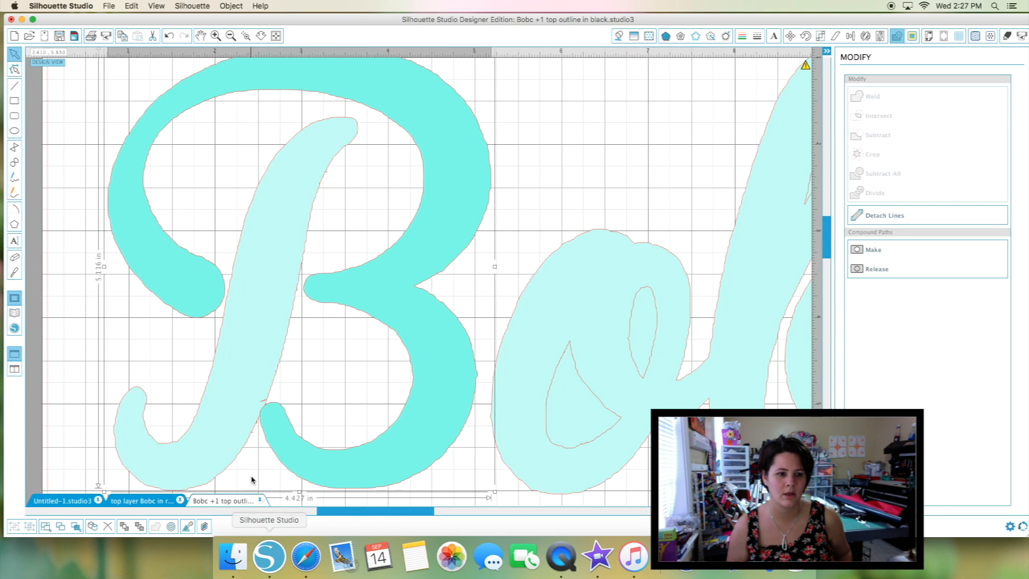
{"action": "left_click", "coordinate": [83, 404]}
{"action": "left_click", "coordinate": [233, 414]}
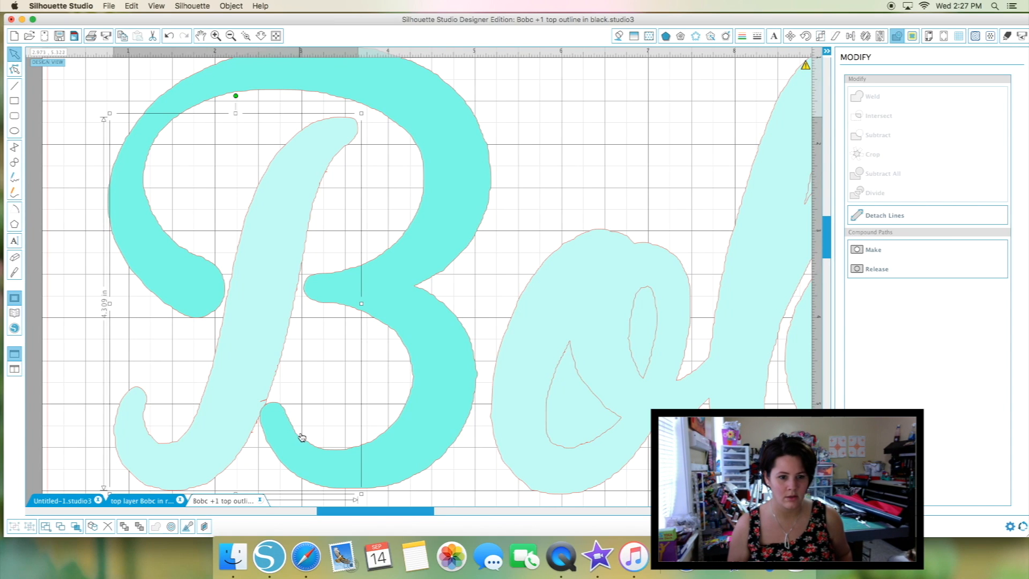
{"action": "left_click", "coordinate": [274, 417]}
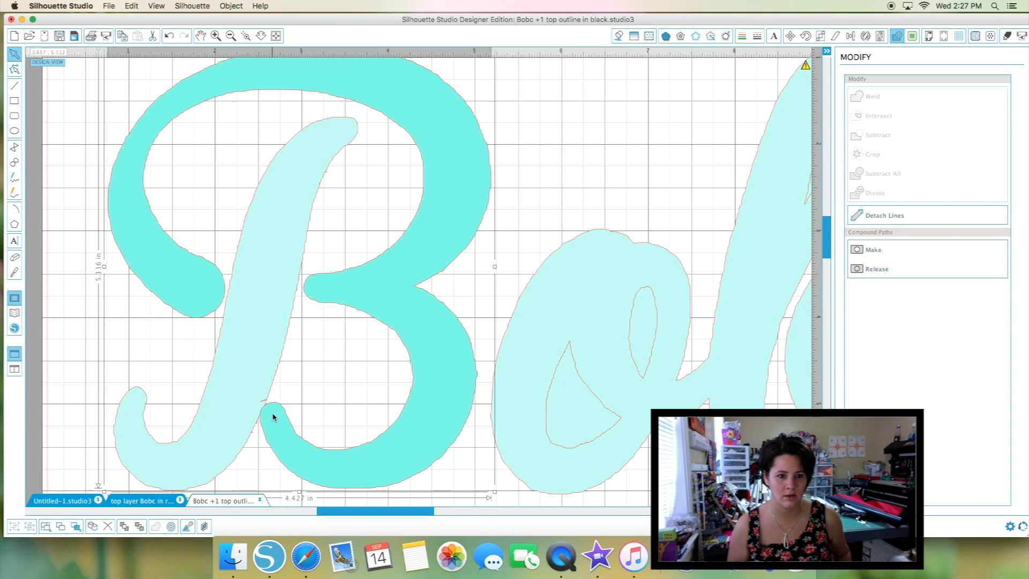
{"action": "left_click", "coordinate": [528, 247]}
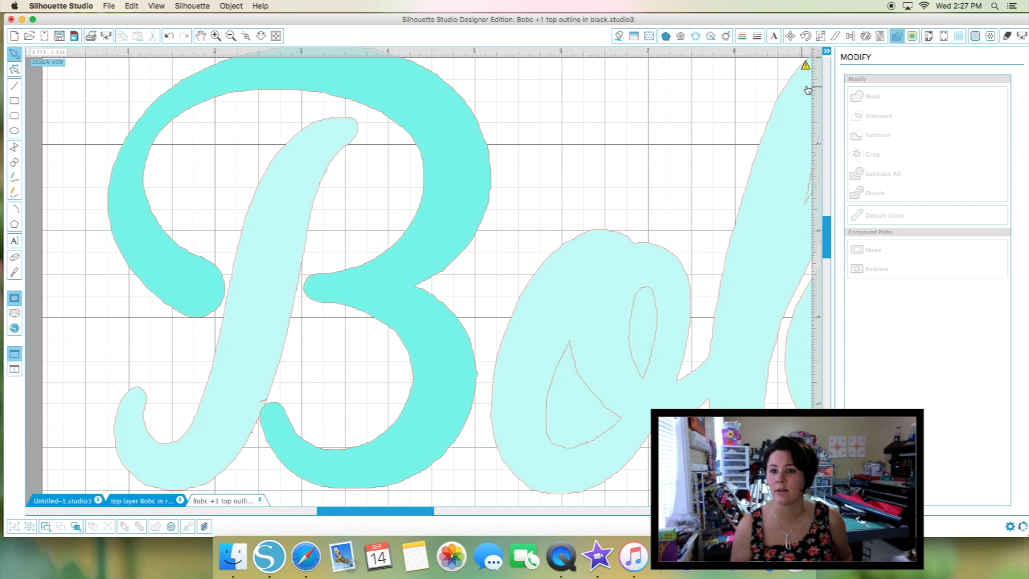
{"action": "left_click", "coordinate": [125, 225]}
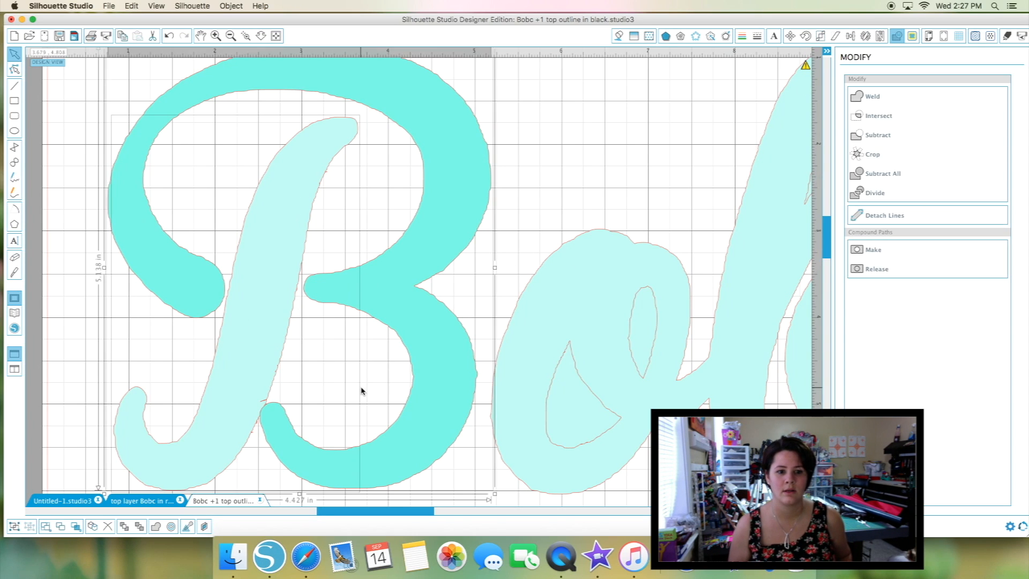
{"action": "left_click", "coordinate": [871, 97]}
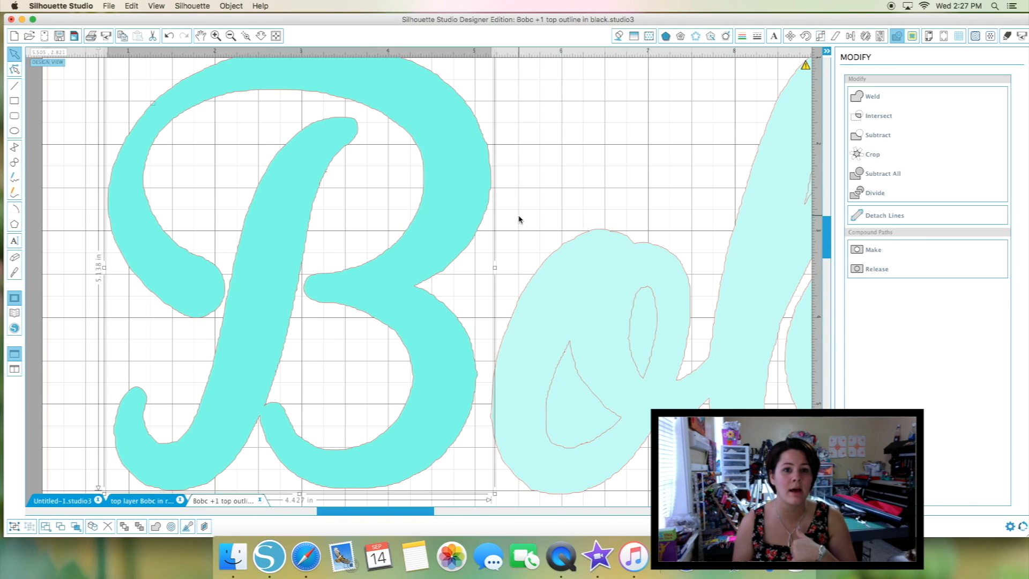
Cut the original black-outline Bobc reference picture out of the design, leaving only the aqua shapes.
{"action": "left_click", "coordinate": [276, 36]}
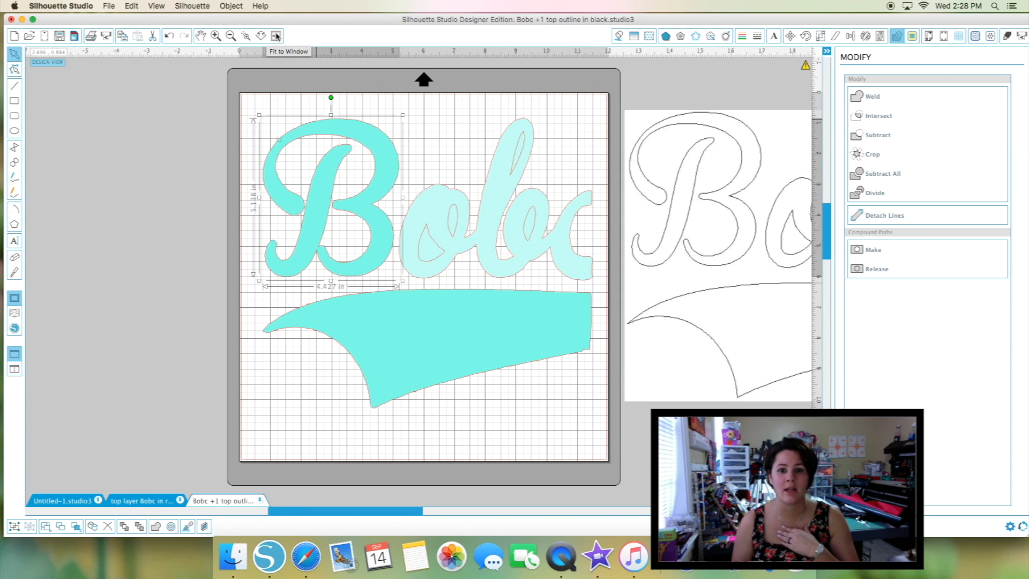
{"action": "left_click_drag", "start_coordinate": [683, 239], "coordinate": [438, 256]}
{"action": "right_click", "coordinate": [422, 270]}
{"action": "left_click", "coordinate": [697, 221]}
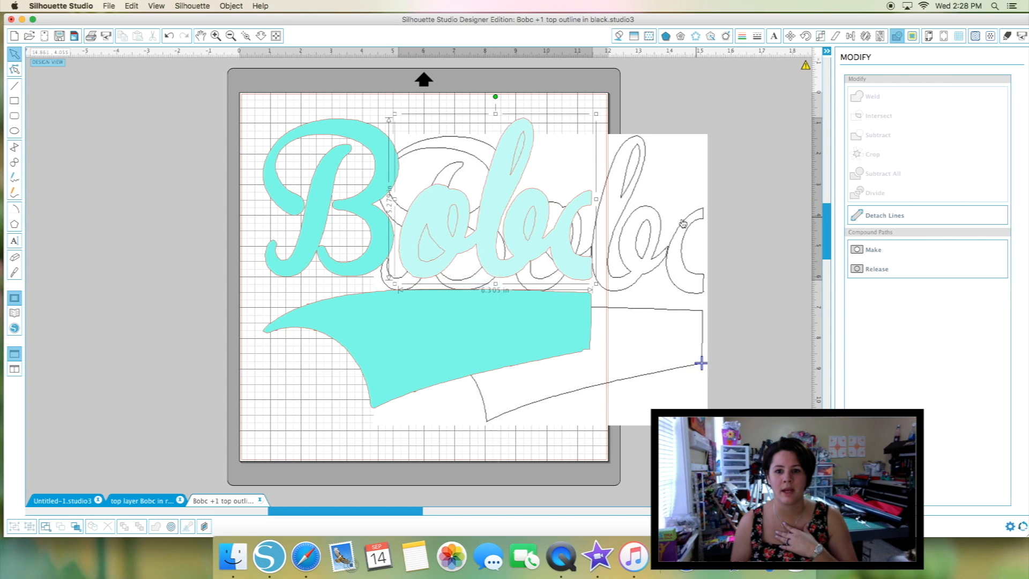
{"action": "right_click", "coordinate": [681, 223]}
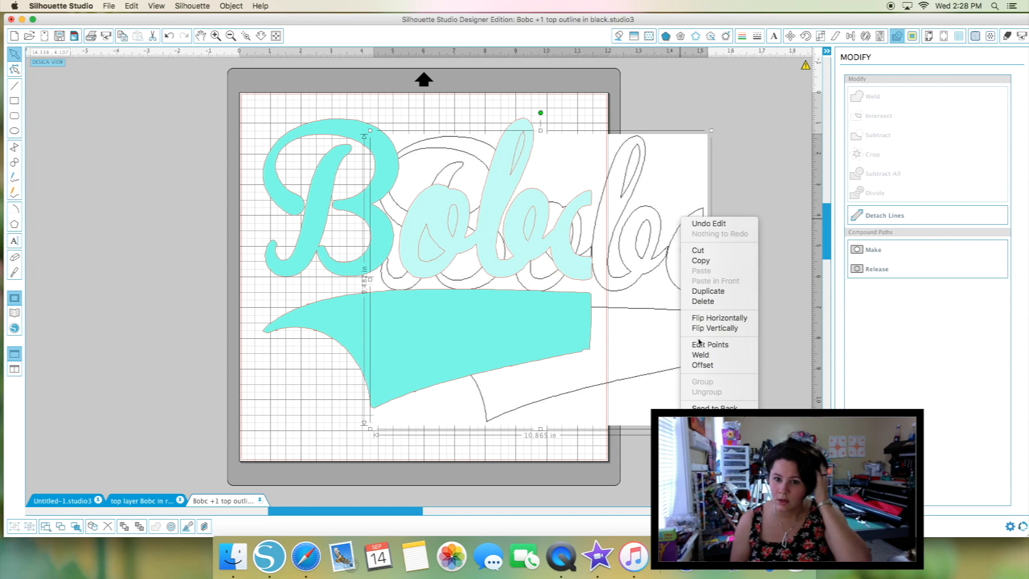
{"action": "left_click", "coordinate": [715, 252]}
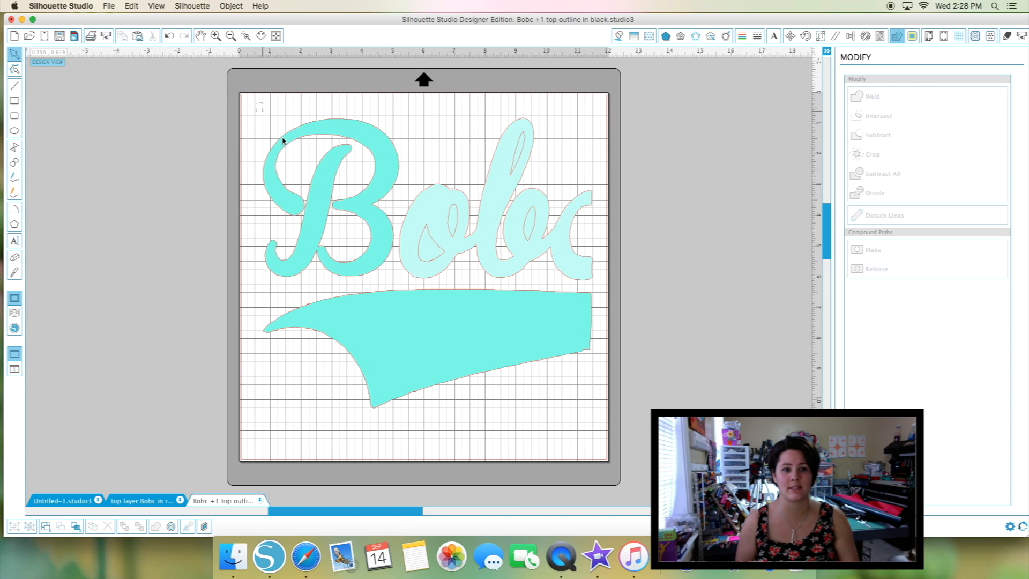
Combine the B, the obc lettering with its inner holes, and the banner into one compound path.
{"action": "left_click_drag", "start_coordinate": [259, 105], "coordinate": [599, 429]}
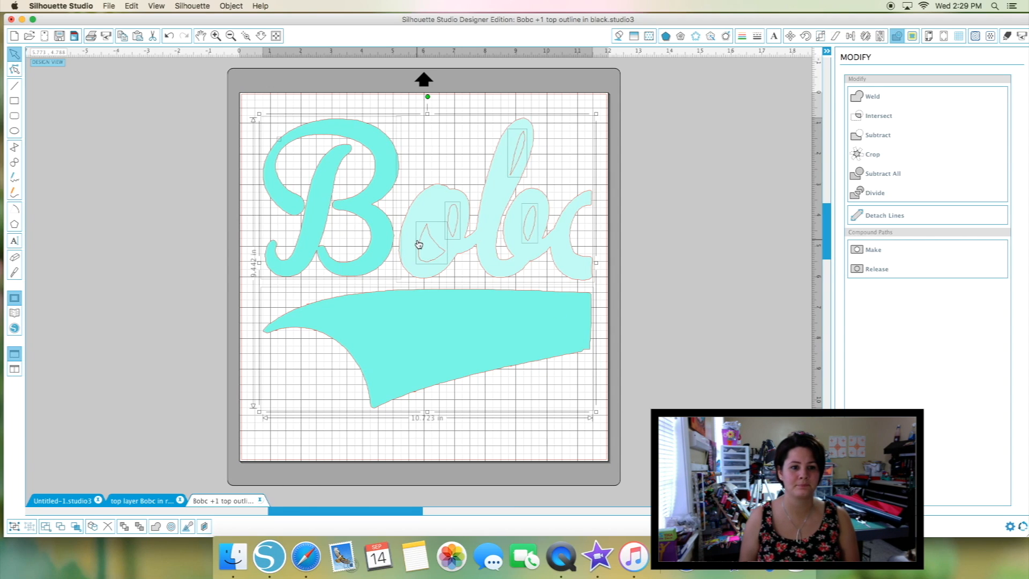
{"action": "right_click", "coordinate": [475, 295]}
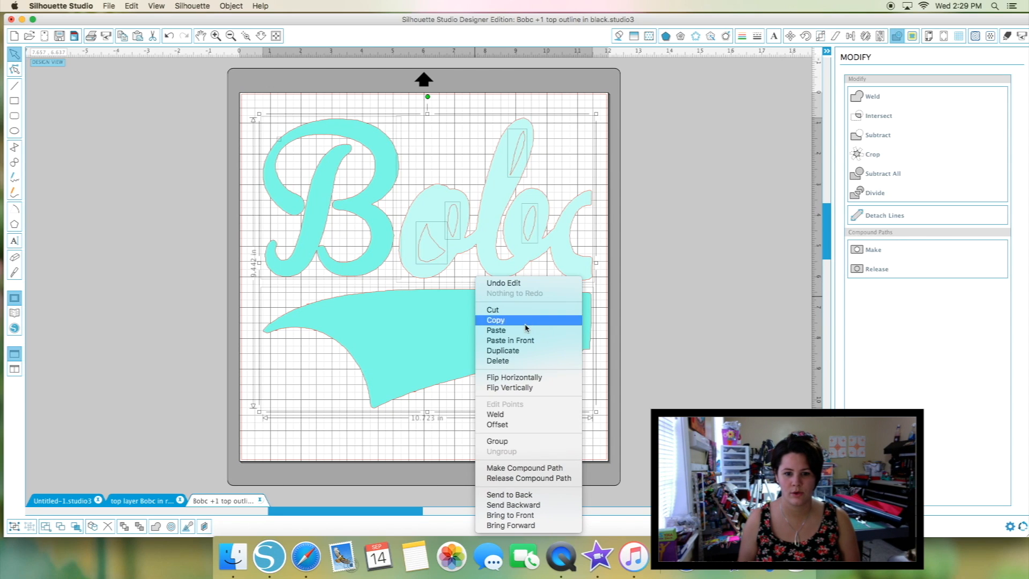
{"action": "left_click", "coordinate": [512, 468]}
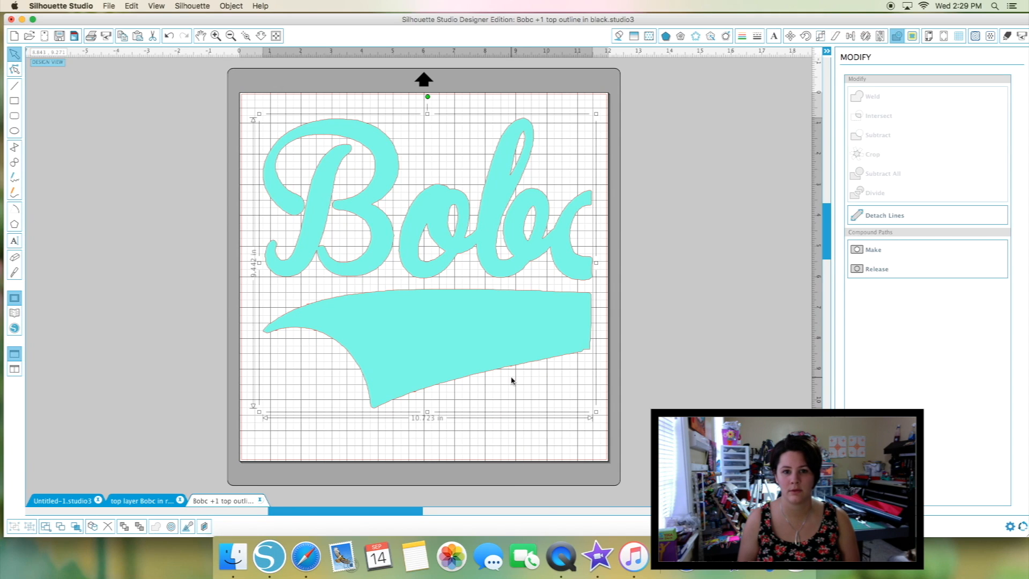
{"action": "right_click", "coordinate": [489, 337]}
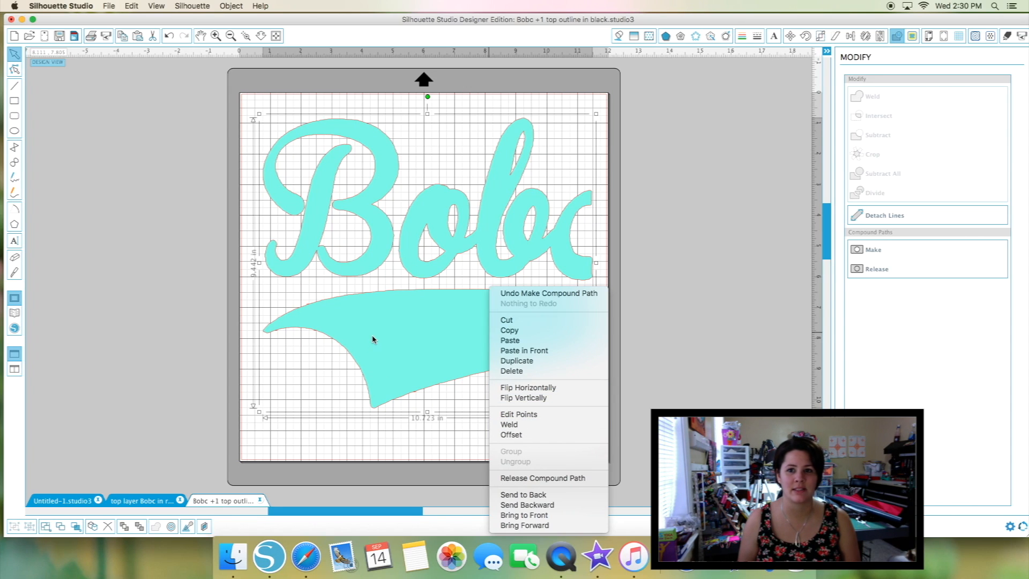
Change the unit of length in the general preferences to millimeters.
{"action": "left_click", "coordinate": [820, 39]}
{"action": "left_click", "coordinate": [820, 38]}
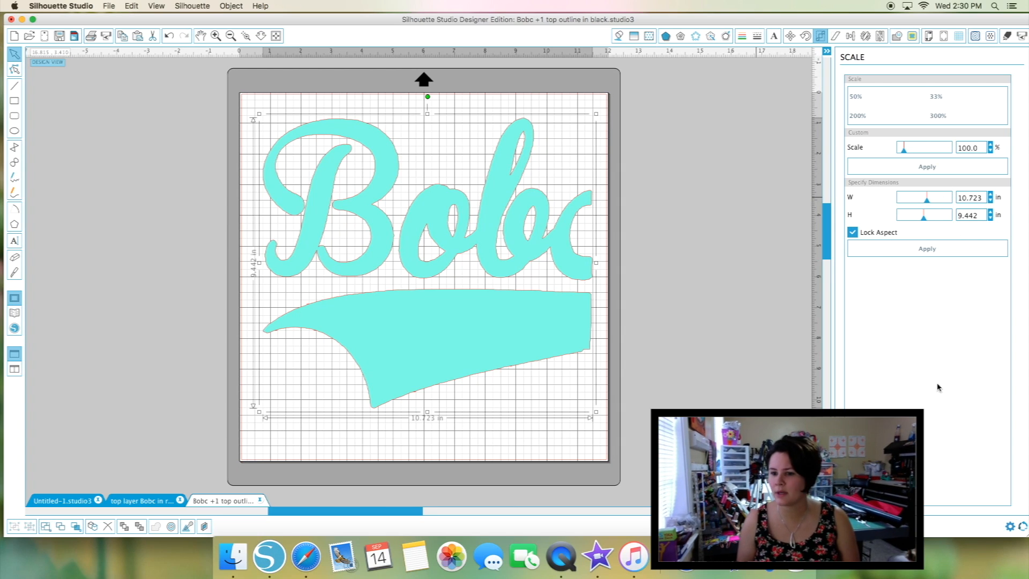
{"action": "left_click", "coordinate": [1009, 525]}
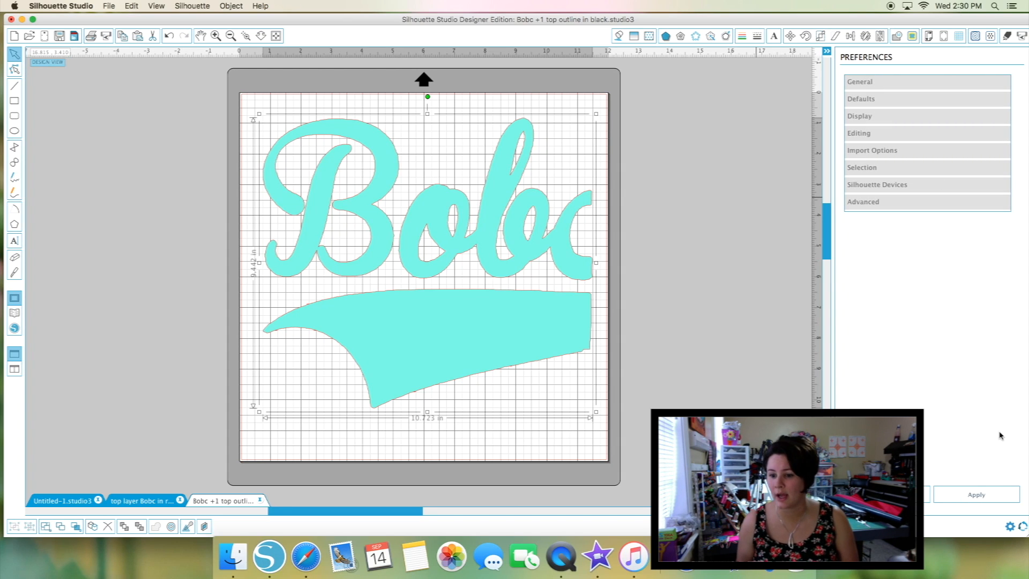
{"action": "left_click", "coordinate": [868, 83]}
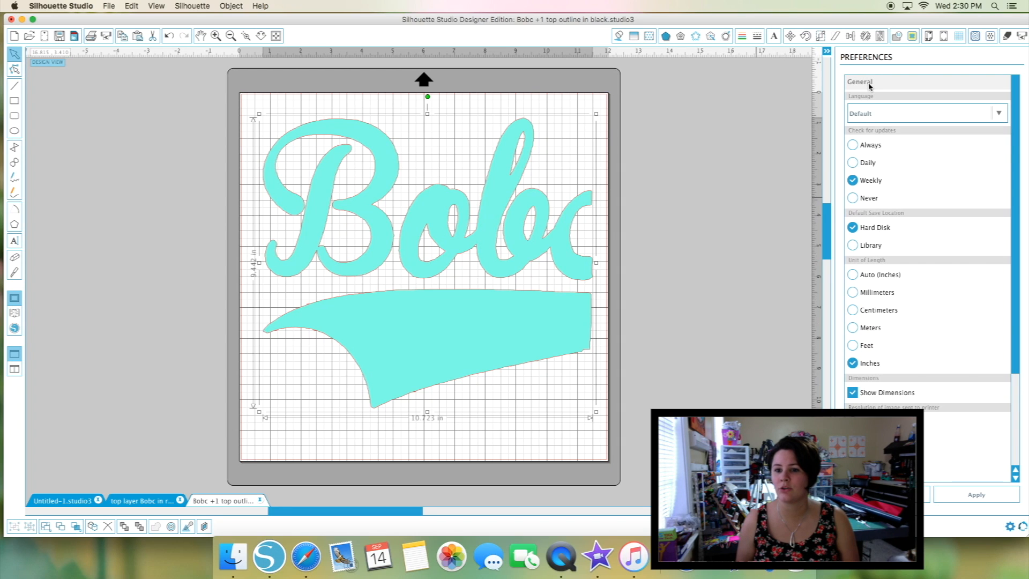
{"action": "left_click", "coordinate": [852, 293]}
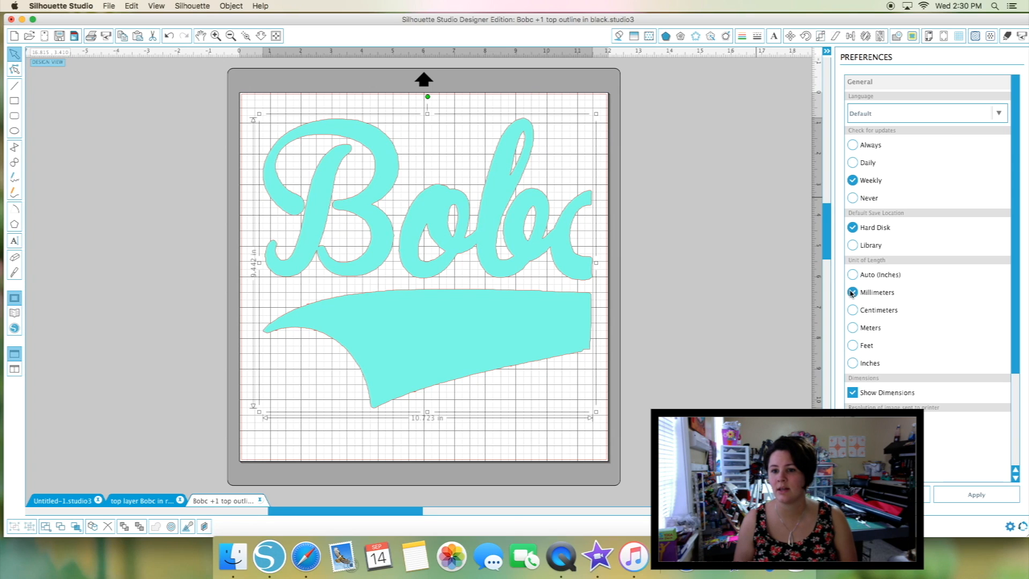
{"action": "left_click", "coordinate": [971, 496]}
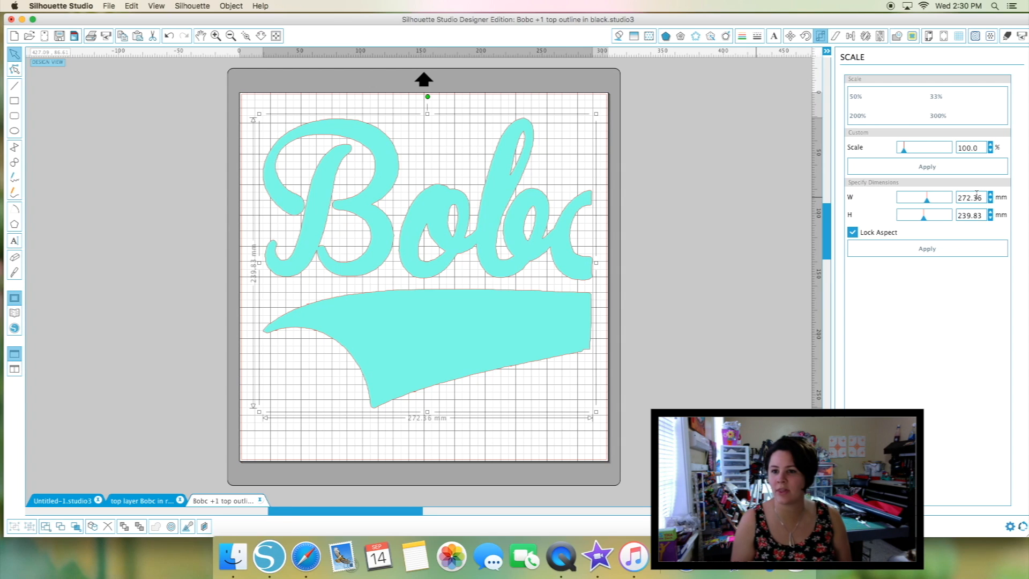
Resize the whole Bobc design to 189.4 mm wide and 164.3 mm high with the aspect ratio unlocked.
{"action": "left_click_drag", "start_coordinate": [981, 196], "coordinate": [934, 197]}
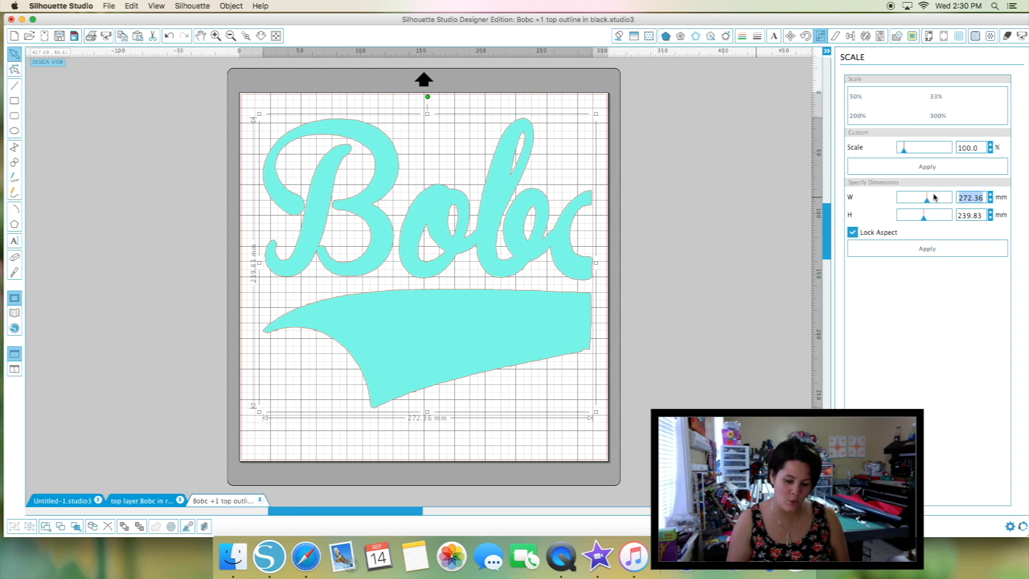
{"action": "type", "text": "189."}
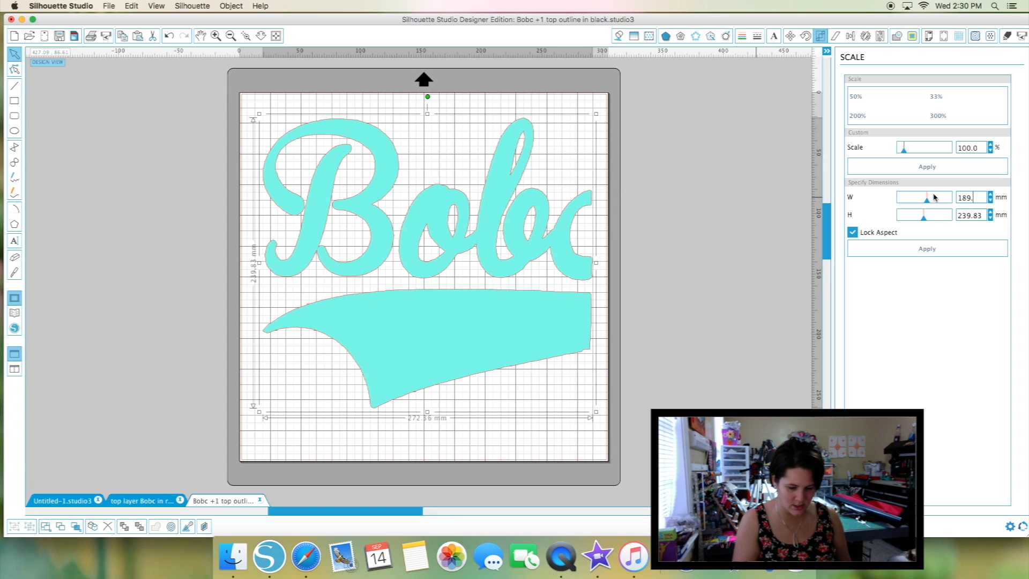
{"action": "type", "text": "4"}
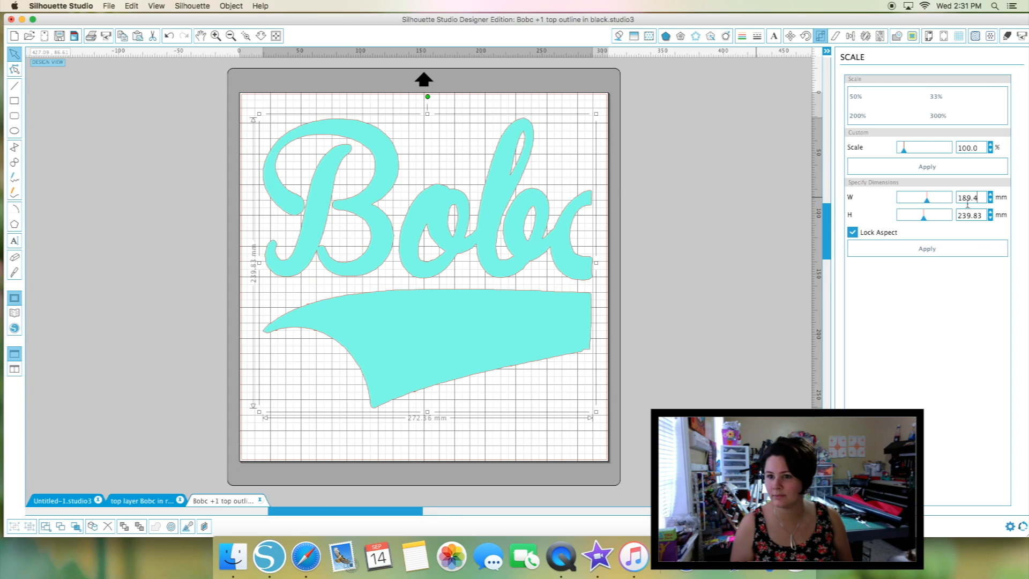
{"action": "left_click", "coordinate": [856, 235]}
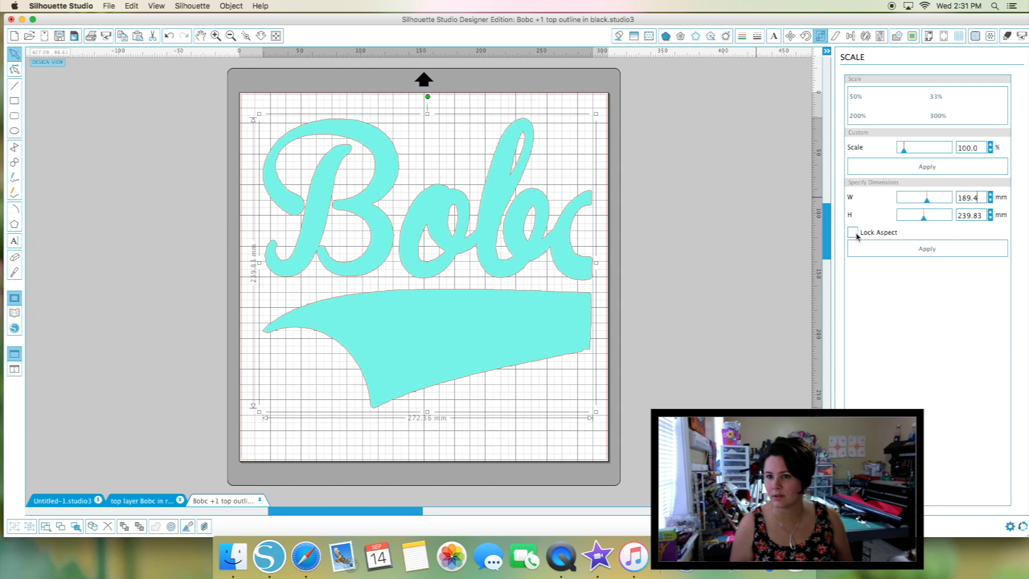
{"action": "left_click", "coordinate": [981, 214]}
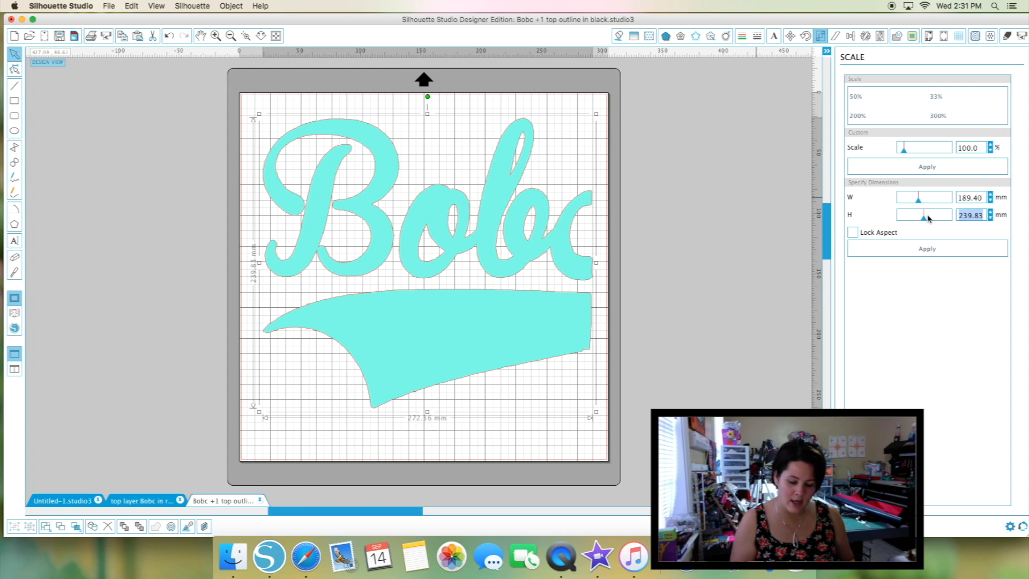
{"action": "type", "text": "1"}
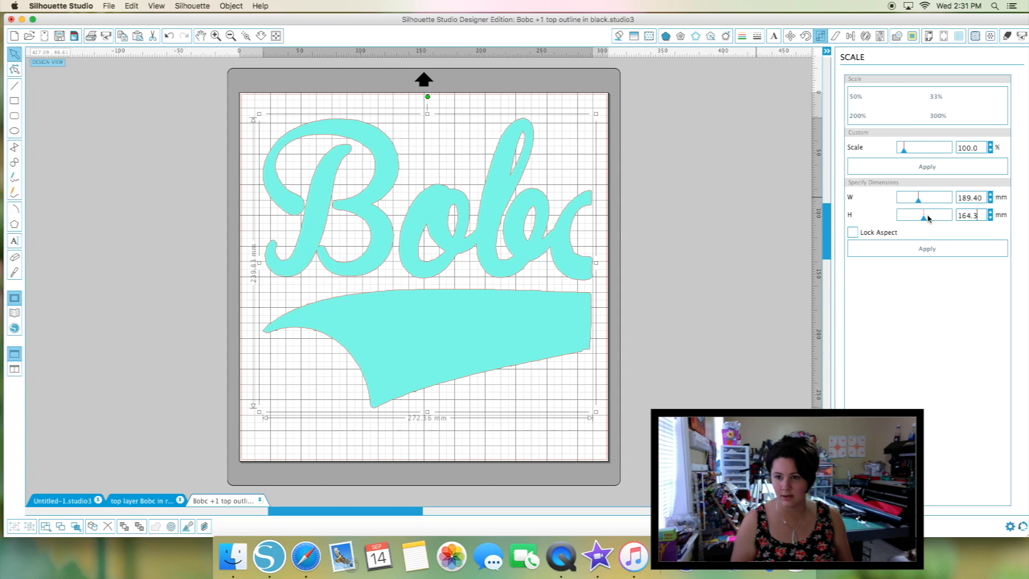
{"action": "type", "text": "64.3"}
{"action": "key", "text": "Return"}
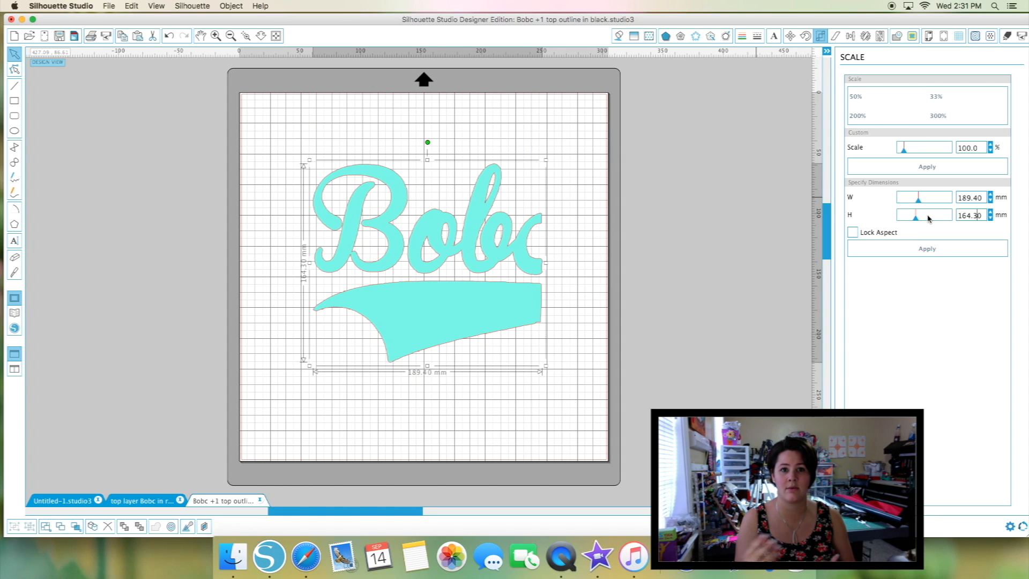
{"action": "left_click", "coordinate": [944, 251]}
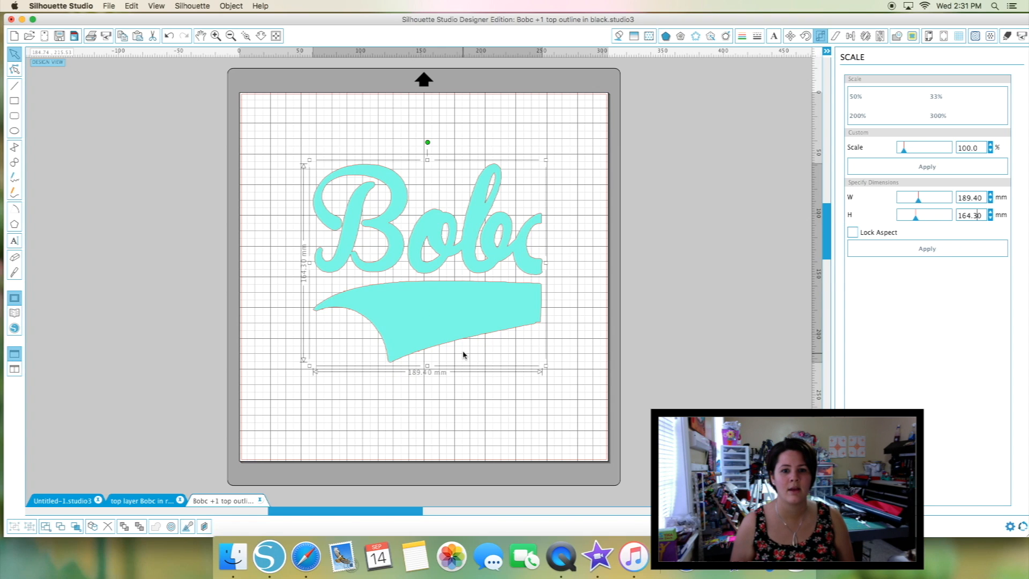
Remove the banner from the page and place the Bobc lettering by itself in the page's upper-left corner.
{"action": "left_click", "coordinate": [583, 311]}
{"action": "left_click_drag", "start_coordinate": [505, 320], "coordinate": [436, 254]}
{"action": "left_click", "coordinate": [435, 251]}
{"action": "left_click", "coordinate": [499, 249]}
{"action": "left_click_drag", "start_coordinate": [441, 245], "coordinate": [442, 248]}
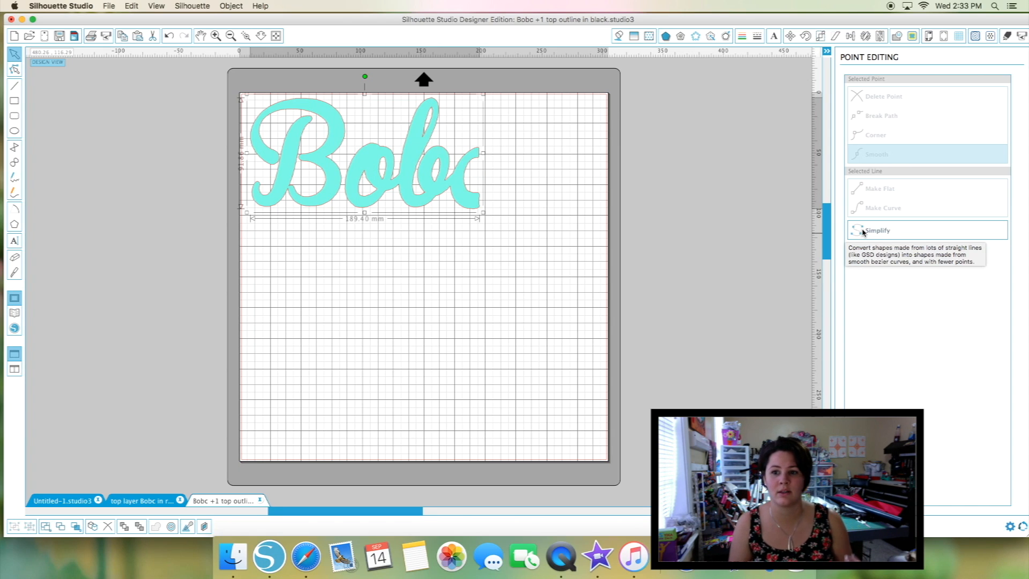
{"action": "left_click", "coordinate": [377, 290]}
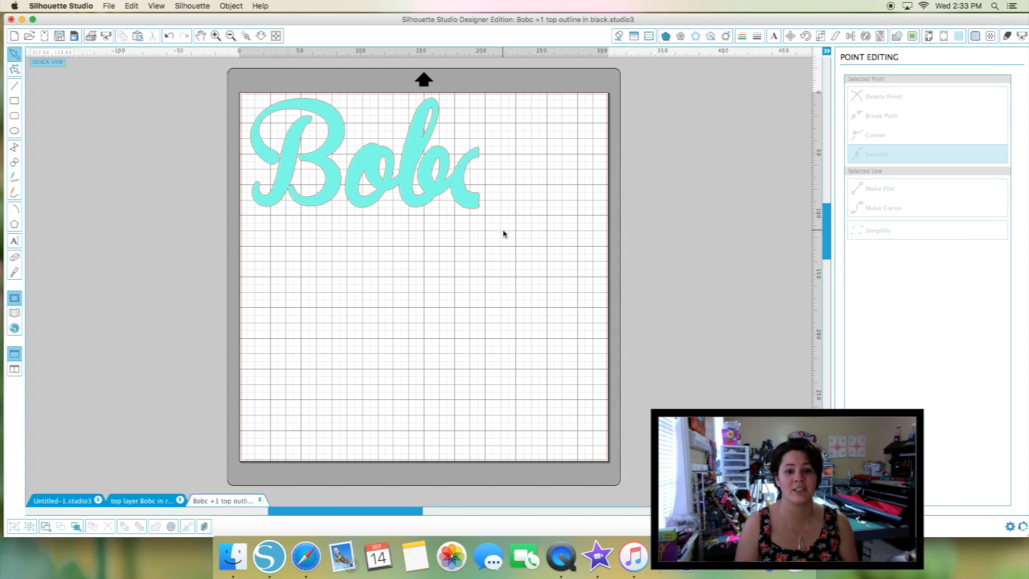
Duplicate the Bobc lettering twice and stack the copies below the original in an evenly spaced column.
{"action": "left_click_drag", "start_coordinate": [504, 234], "coordinate": [245, 119]}
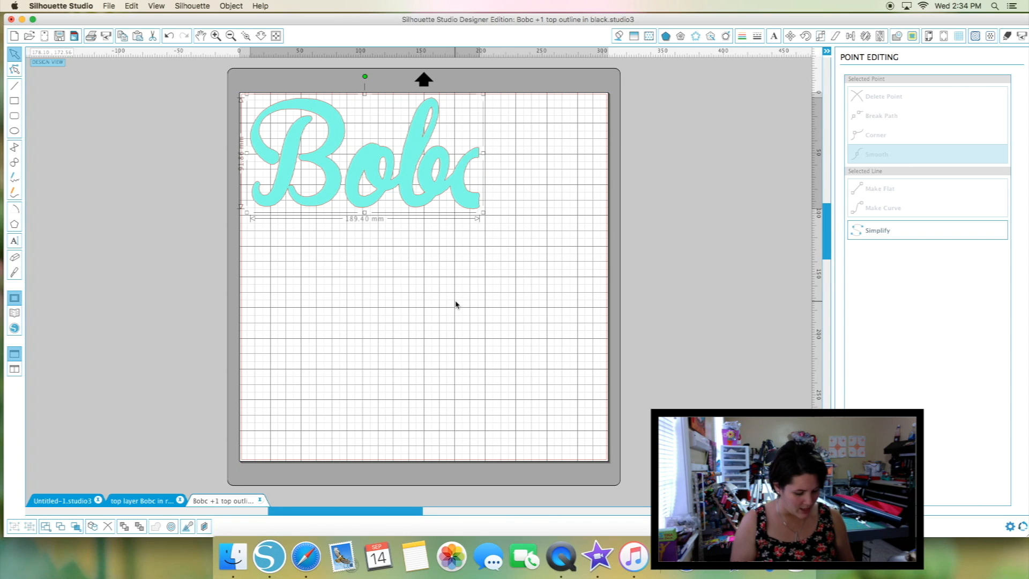
{"action": "key", "text": "super+d"}
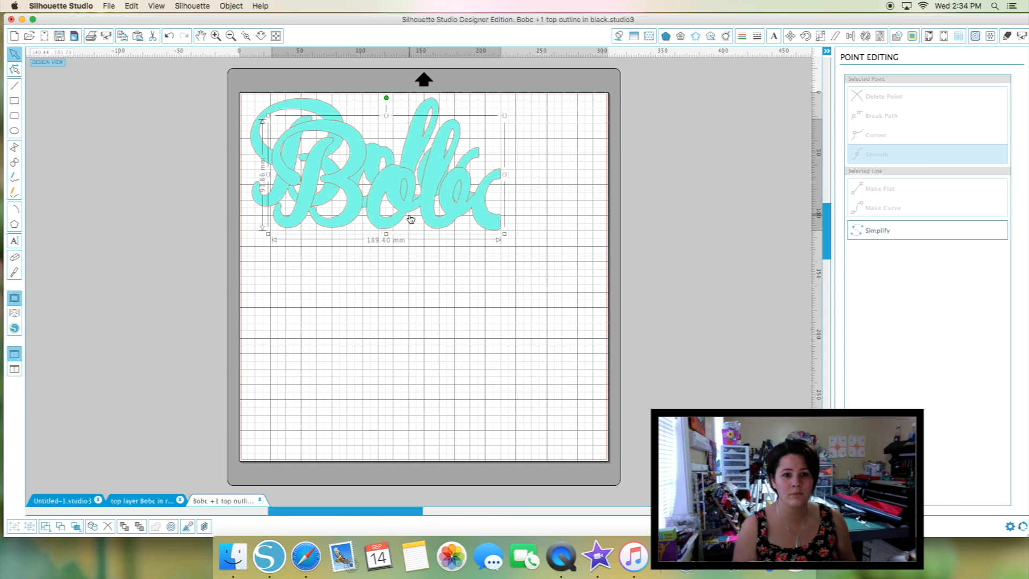
{"action": "left_click_drag", "start_coordinate": [404, 215], "coordinate": [384, 307]}
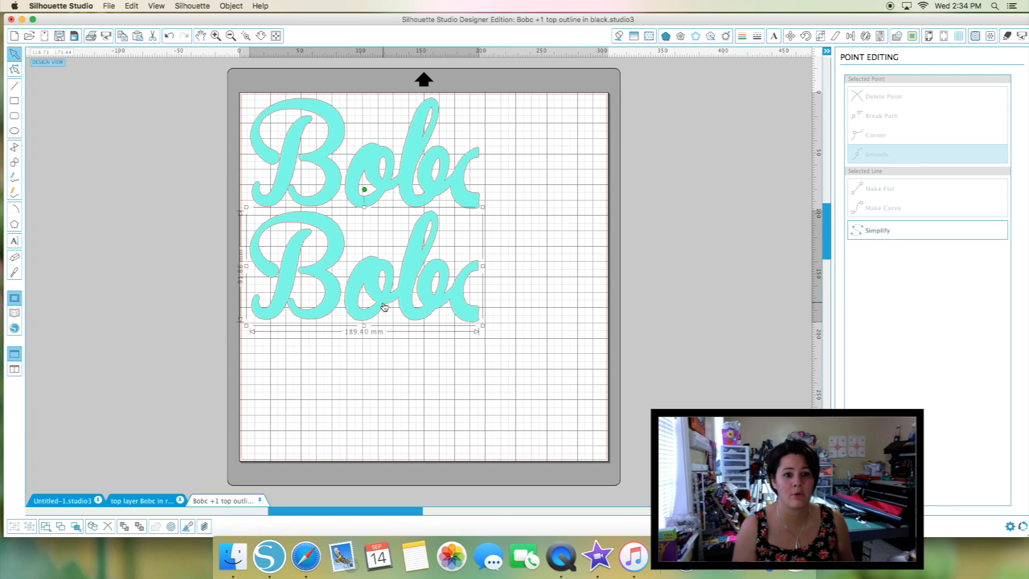
{"action": "key", "text": "super+d"}
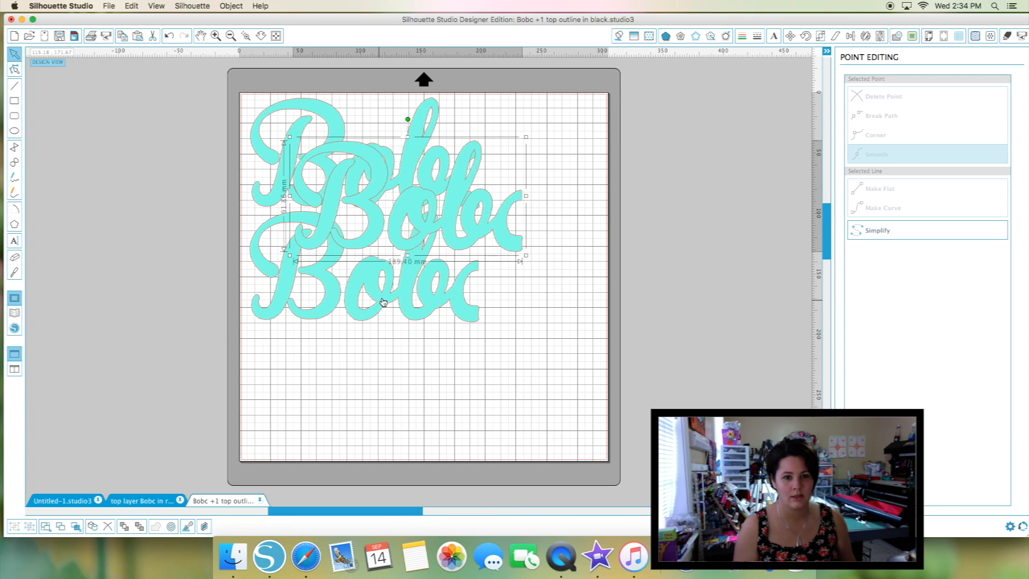
{"action": "left_click_drag", "start_coordinate": [430, 233], "coordinate": [384, 429]}
{"action": "left_click_drag", "start_coordinate": [407, 312], "coordinate": [409, 318]}
{"action": "left_click", "coordinate": [489, 230]}
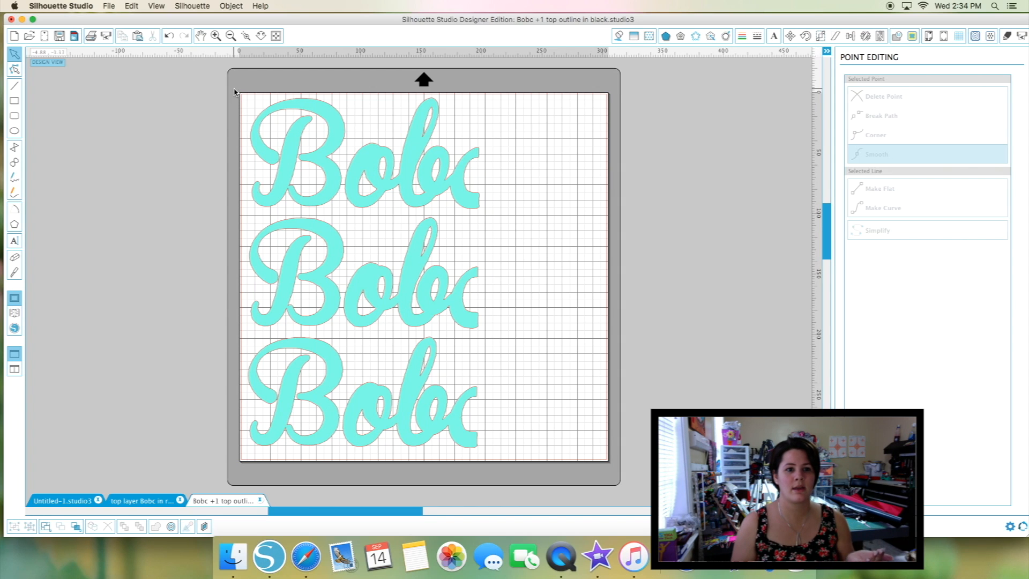
In the "top layer Bobc in red" document, add three copies of the banner and stack them below the original.
{"action": "left_click", "coordinate": [142, 501]}
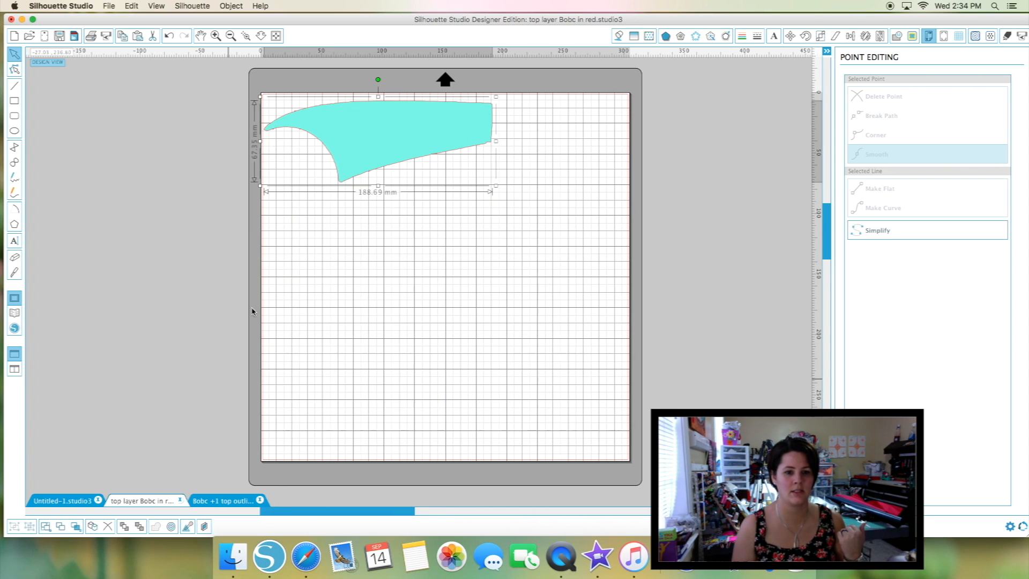
{"action": "key", "text": "super+v"}
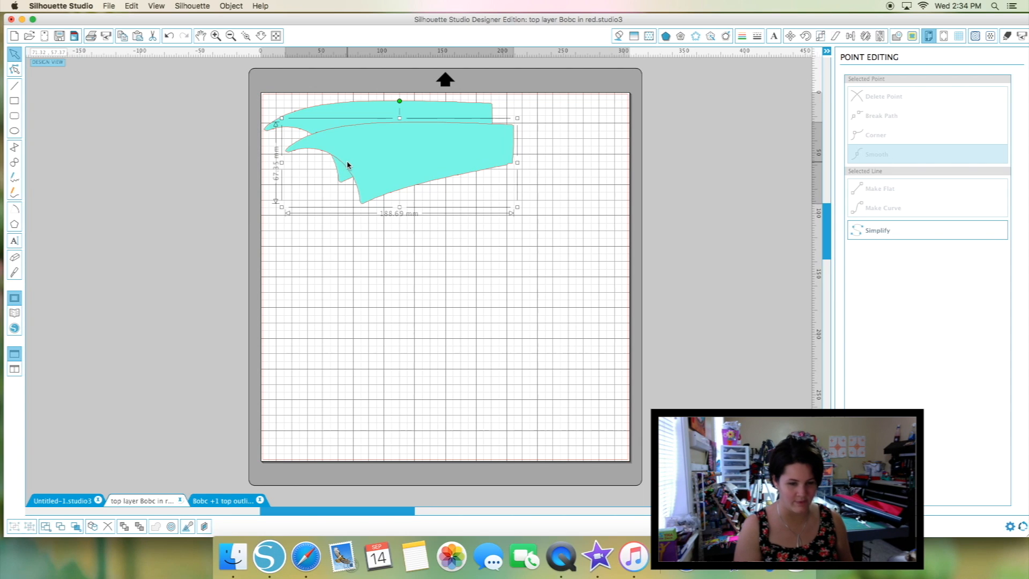
{"action": "left_click_drag", "start_coordinate": [347, 165], "coordinate": [352, 323]}
{"action": "key", "text": "super+v"}
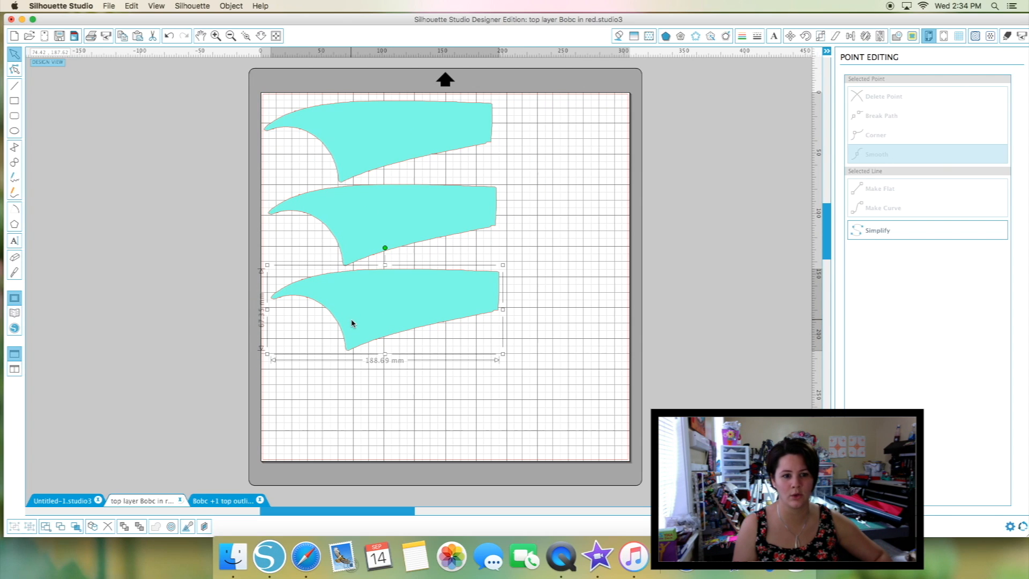
{"action": "key", "text": "super+v"}
{"action": "left_click_drag", "start_coordinate": [428, 229], "coordinate": [374, 415]}
{"action": "left_click", "coordinate": [539, 416]}
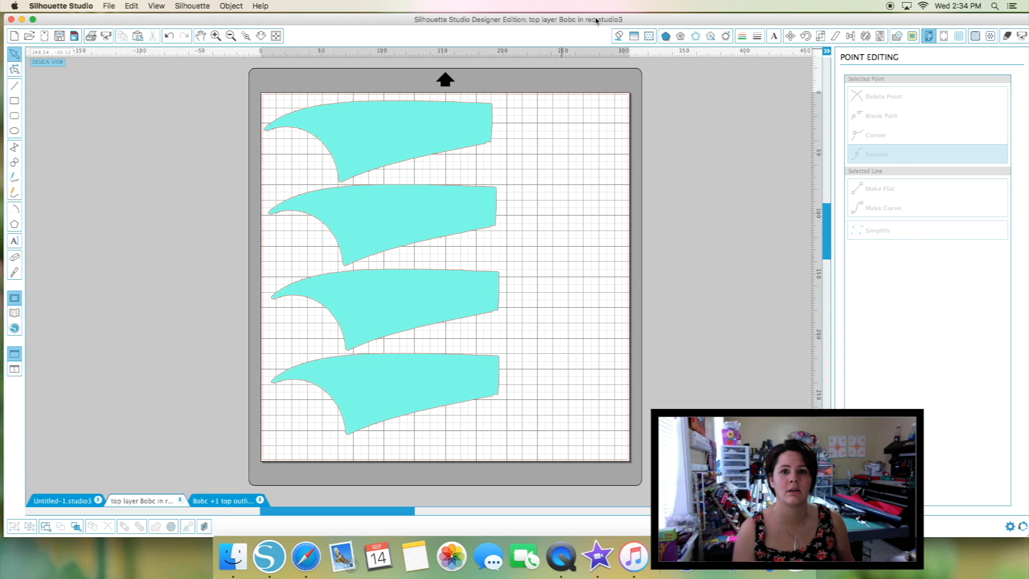
Save the banner page to the hard drive as "top layer Bobc in red swoosh" in Documents, with the Red tag.
{"action": "left_click", "coordinate": [116, 6]}
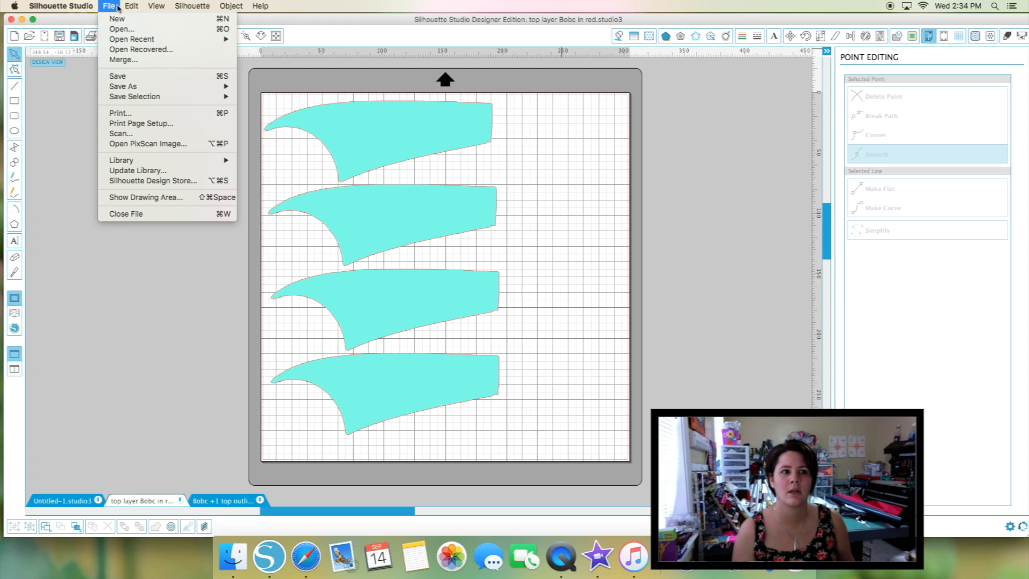
{"action": "mouse_move", "coordinate": [138, 89]}
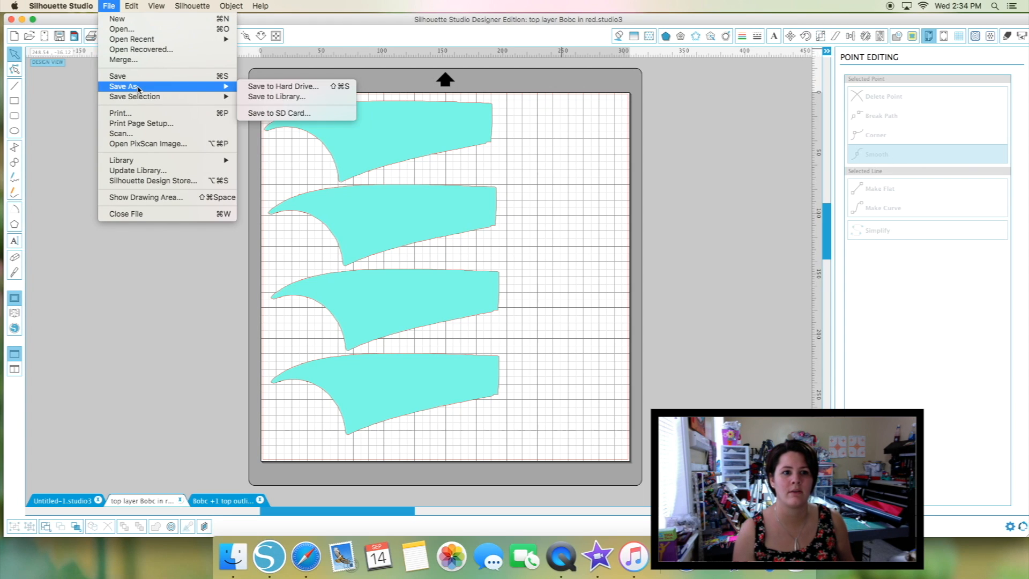
{"action": "left_click", "coordinate": [255, 88]}
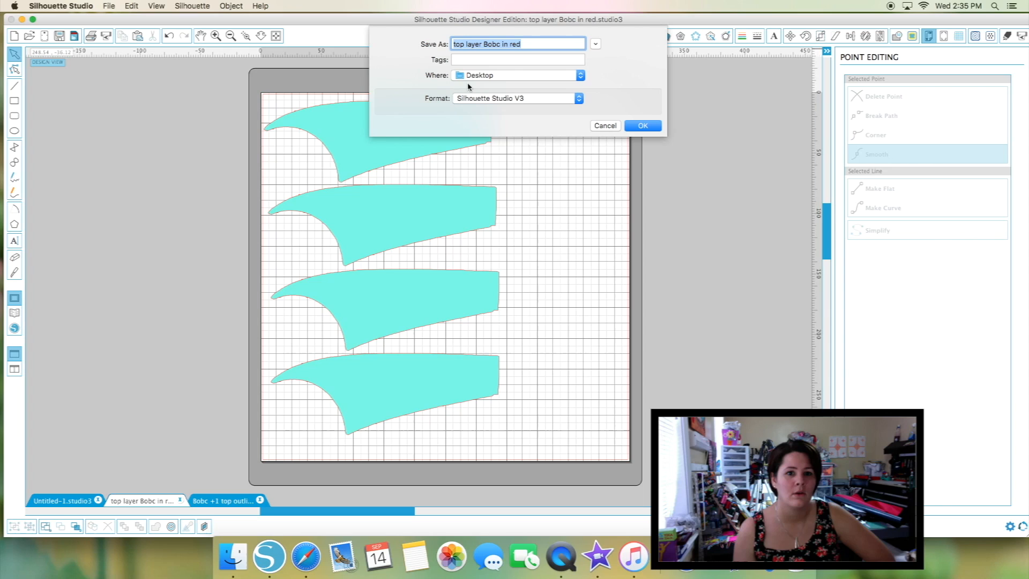
{"action": "left_click", "coordinate": [481, 48]}
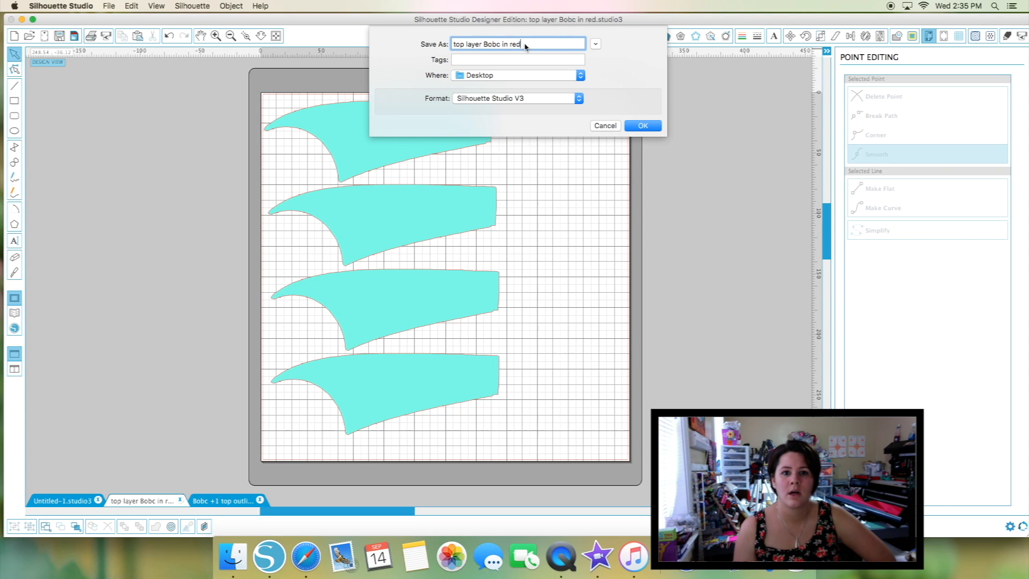
{"action": "type", "text": "swoosh"}
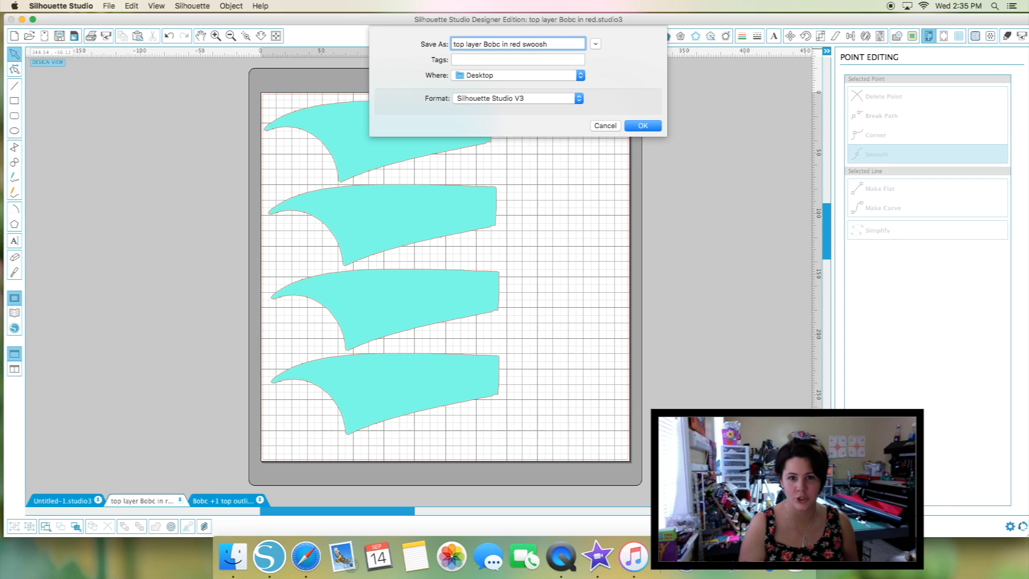
{"action": "left_click", "coordinate": [511, 80]}
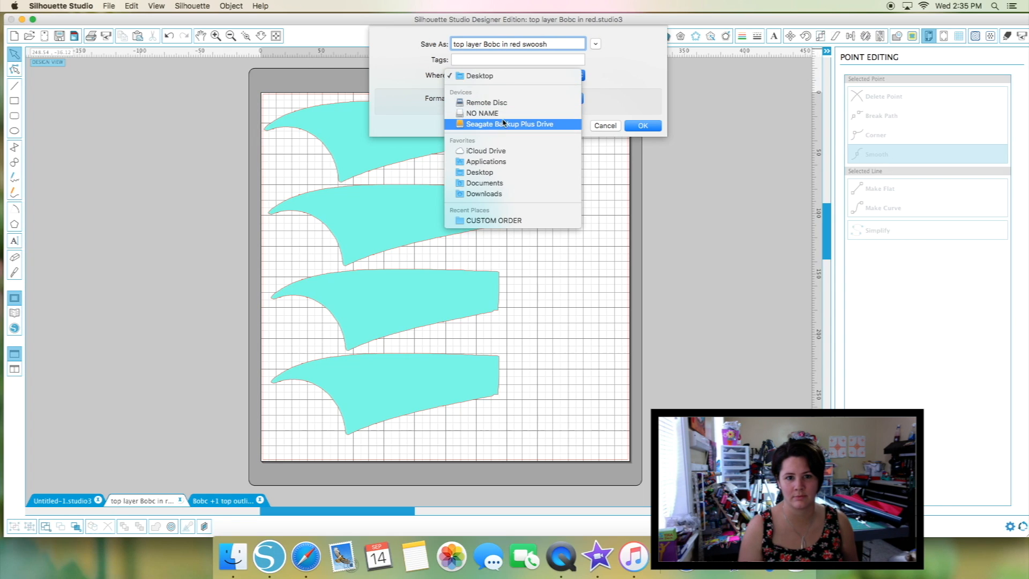
{"action": "left_click", "coordinate": [503, 185]}
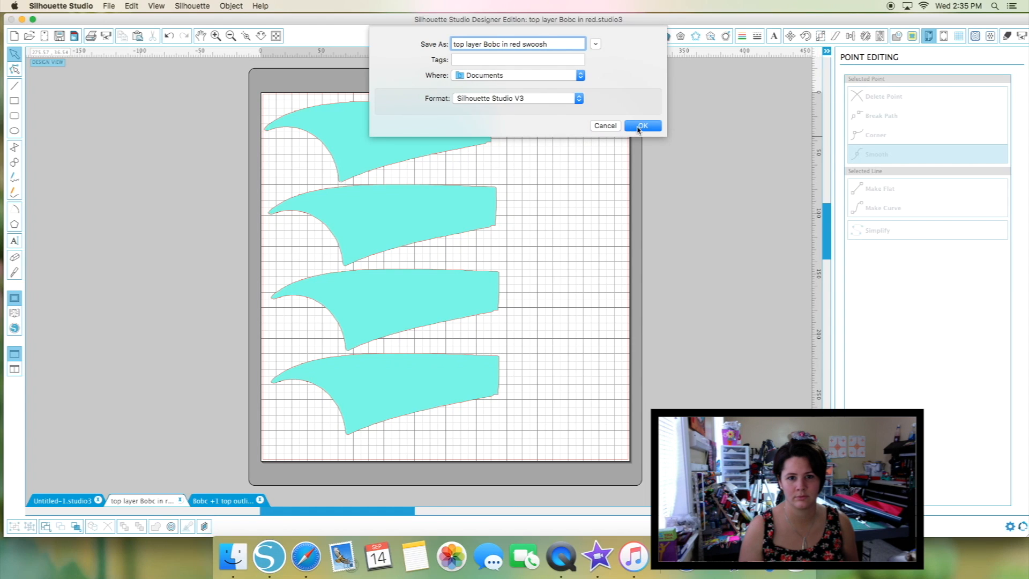
{"action": "left_click", "coordinate": [499, 61]}
{"action": "left_click", "coordinate": [477, 75]}
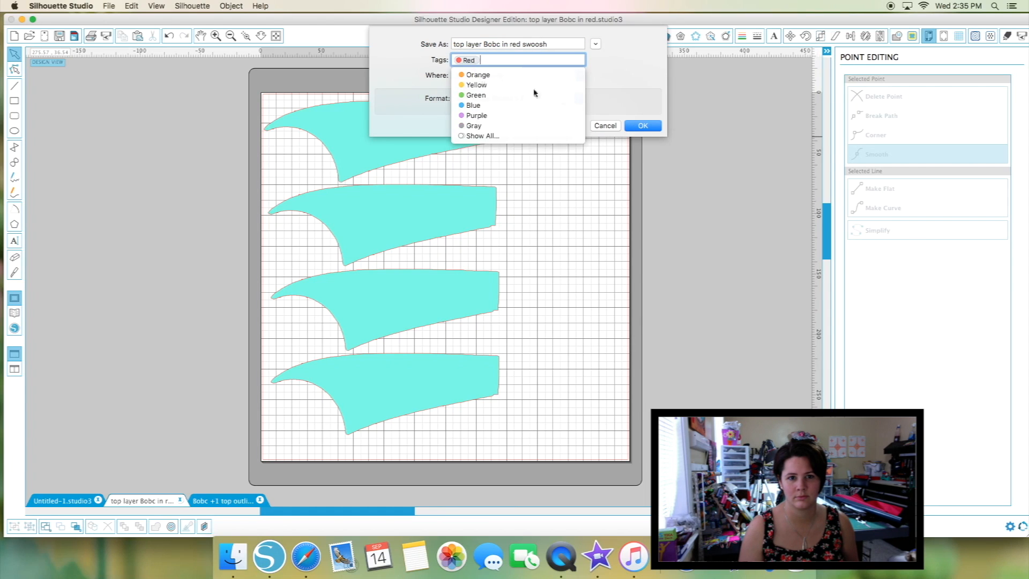
{"action": "left_click", "coordinate": [643, 126]}
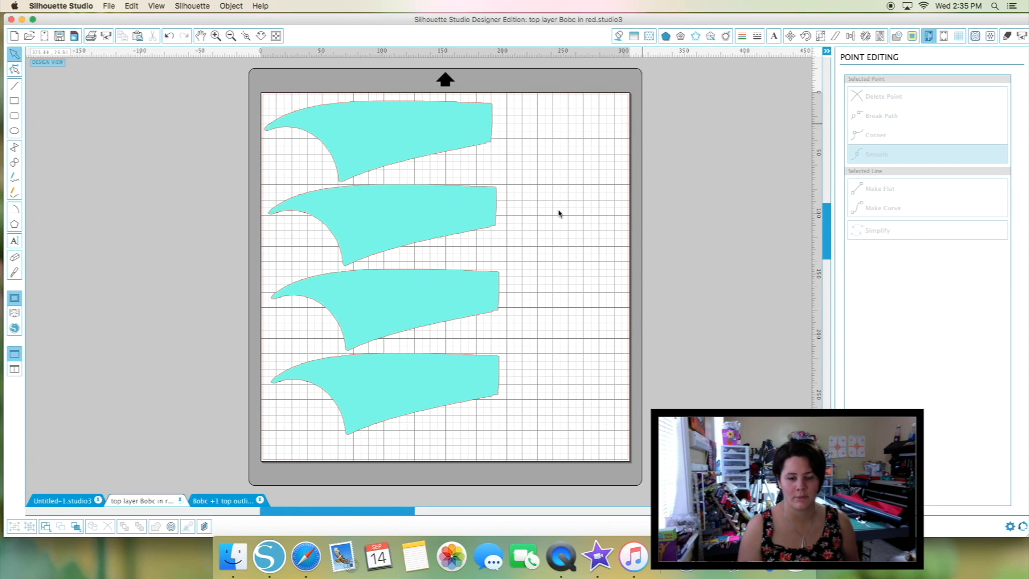
Switch to the "Bobc +1 top outline in black" document.
{"action": "left_click", "coordinate": [204, 500]}
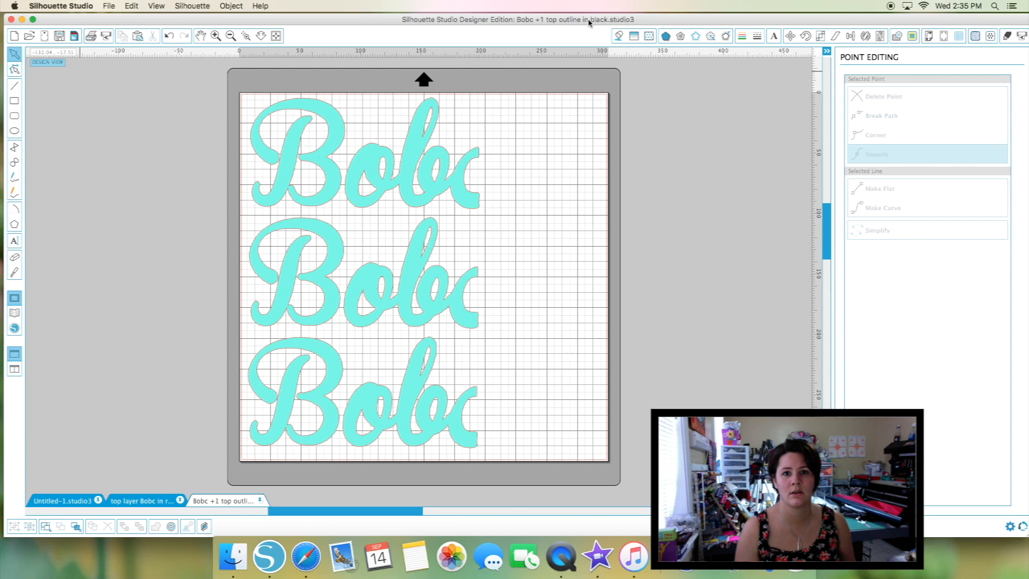
{"action": "left_click", "coordinate": [109, 6]}
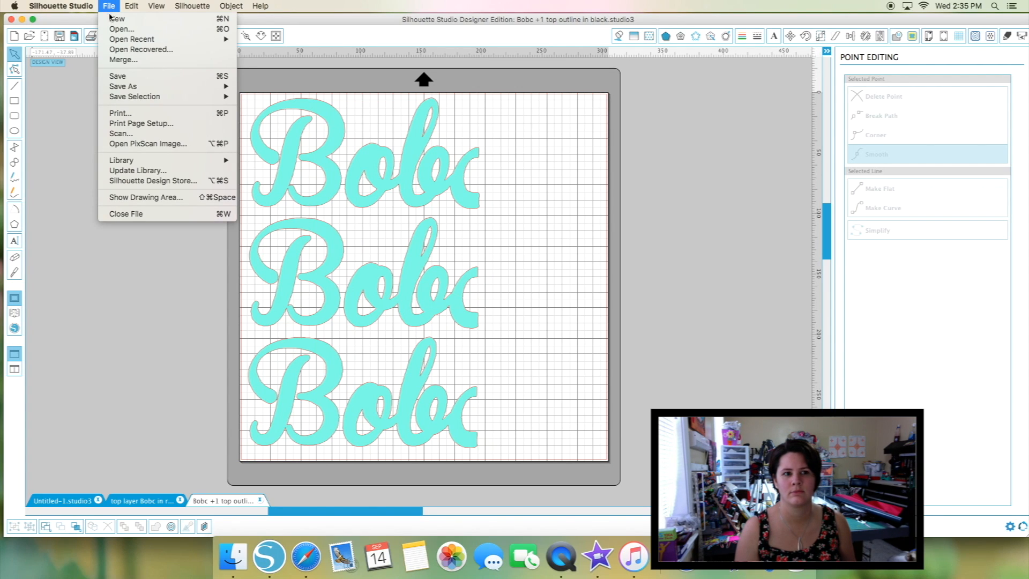
{"action": "mouse_move", "coordinate": [81, 7]}
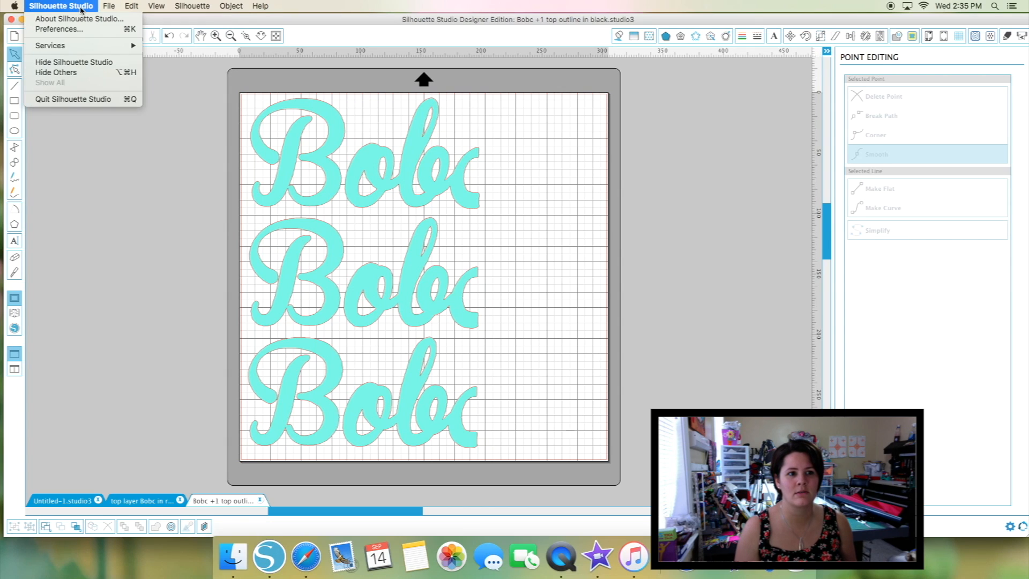
{"action": "mouse_move", "coordinate": [175, 10]}
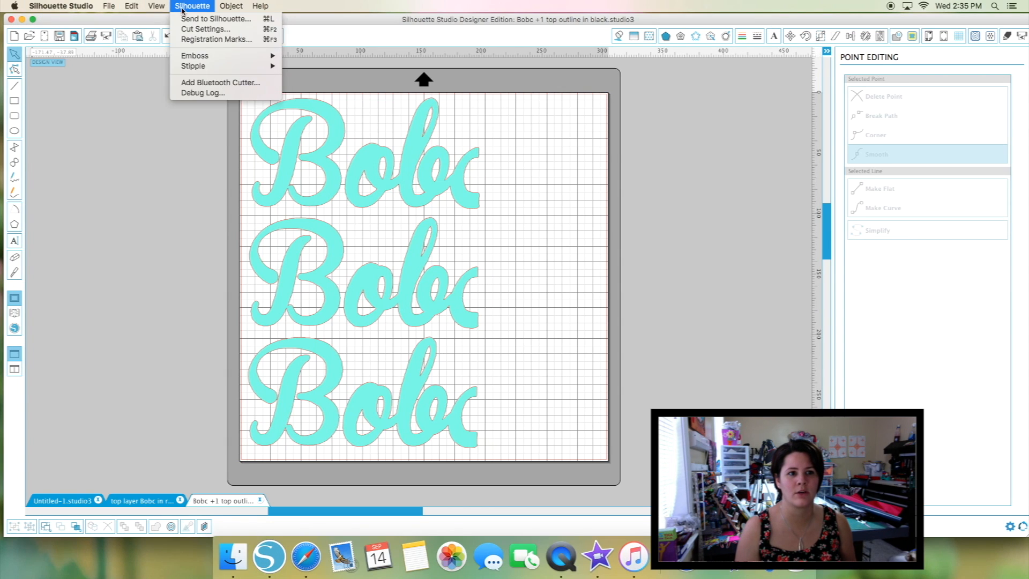
{"action": "mouse_move", "coordinate": [256, 11]}
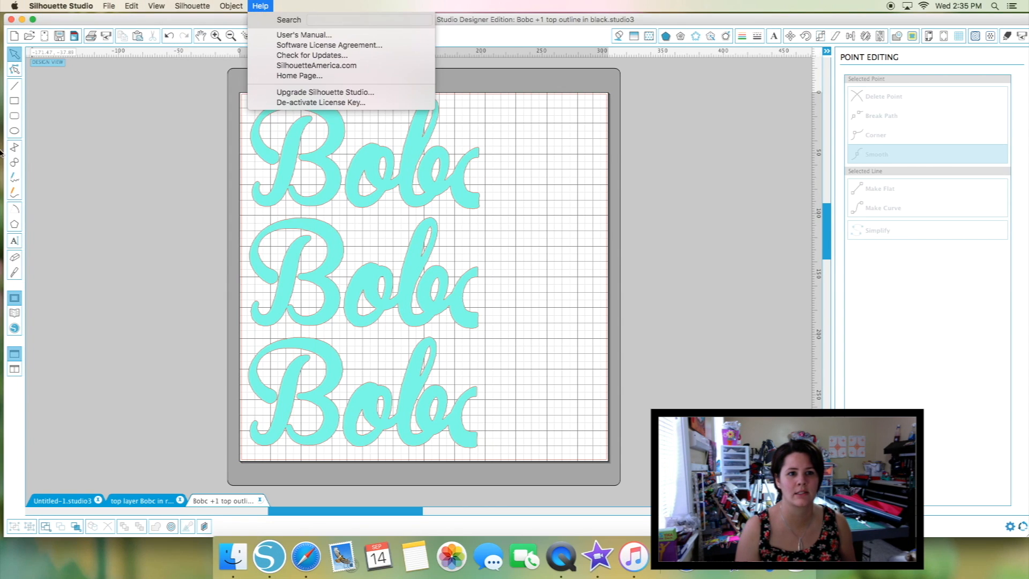
{"action": "left_click", "coordinate": [88, 180]}
{"action": "left_click", "coordinate": [76, 8]}
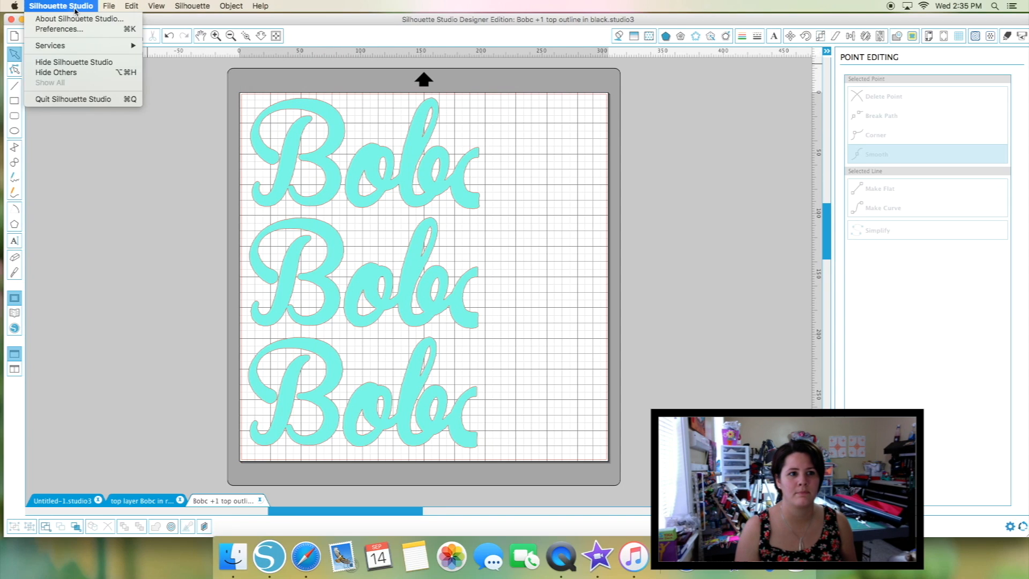
{"action": "mouse_move", "coordinate": [114, 8]}
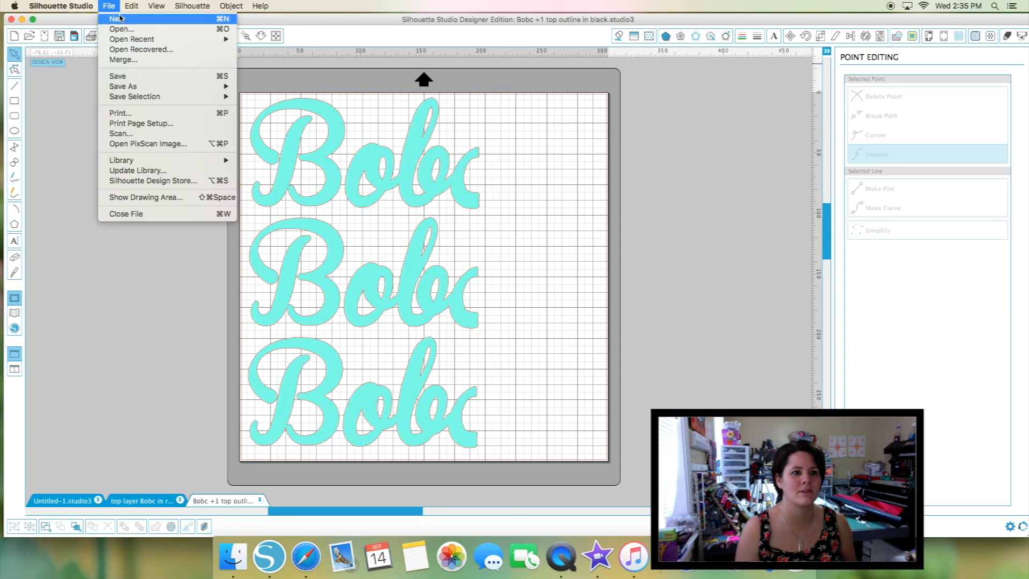
{"action": "left_click", "coordinate": [70, 224]}
Save the Bobc lettering page to the hard drive as "Bobc +1 top outline in red" in Documents, with the Red tag.
{"action": "left_click", "coordinate": [110, 9]}
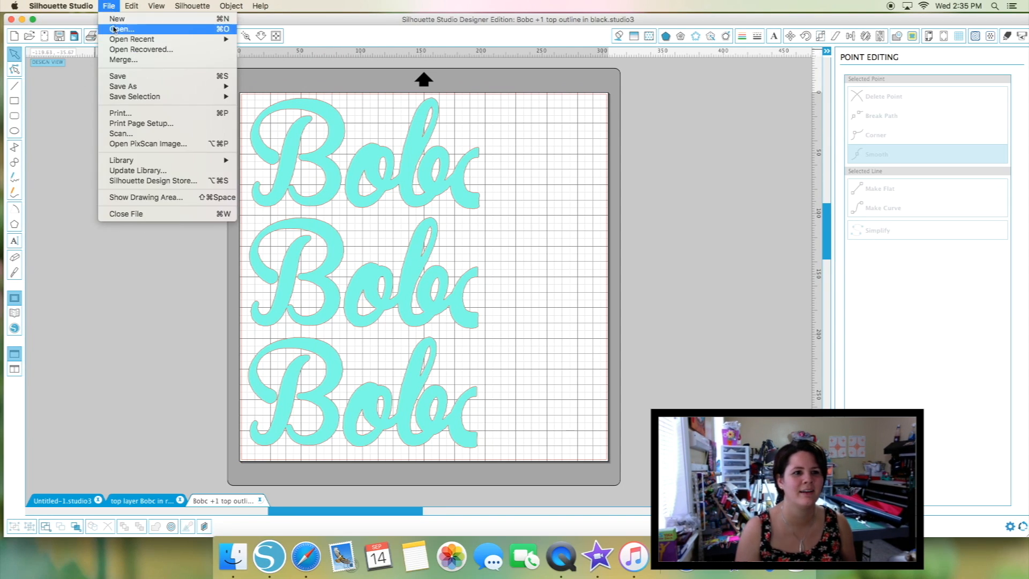
{"action": "mouse_move", "coordinate": [122, 86]}
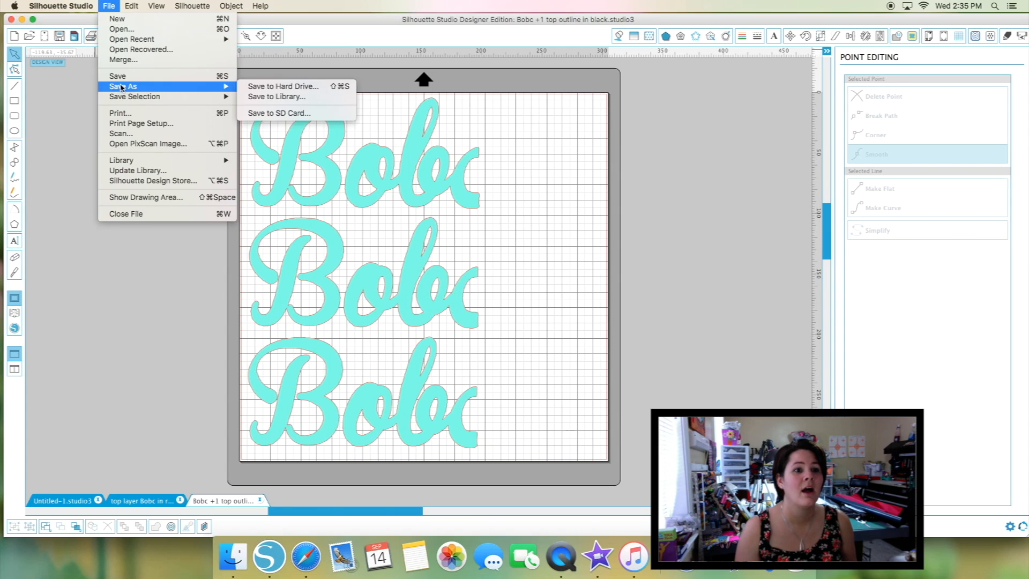
{"action": "left_click", "coordinate": [266, 87]}
{"action": "left_click", "coordinate": [536, 45]}
{"action": "left_click_drag", "start_coordinate": [525, 46], "coordinate": [562, 50]}
{"action": "key", "text": "BackSpace"}
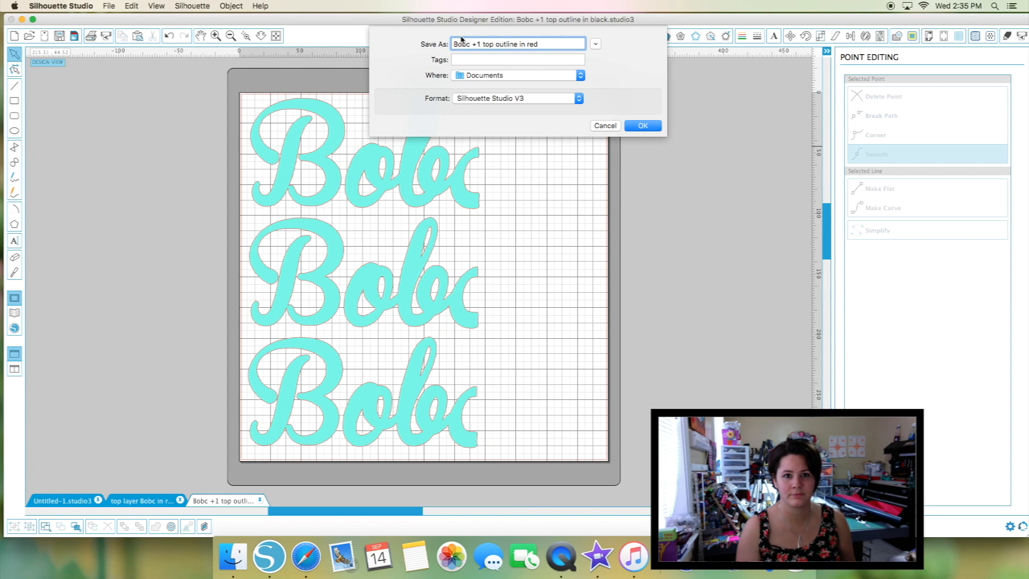
{"action": "left_click", "coordinate": [497, 62]}
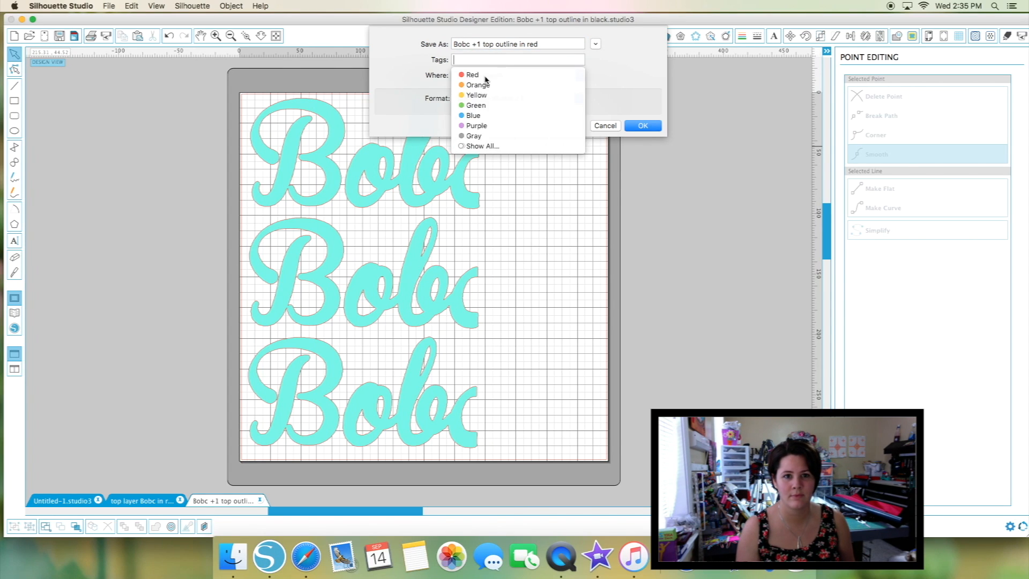
{"action": "left_click", "coordinate": [475, 78]}
{"action": "left_click", "coordinate": [402, 91]}
{"action": "left_click", "coordinate": [486, 76]}
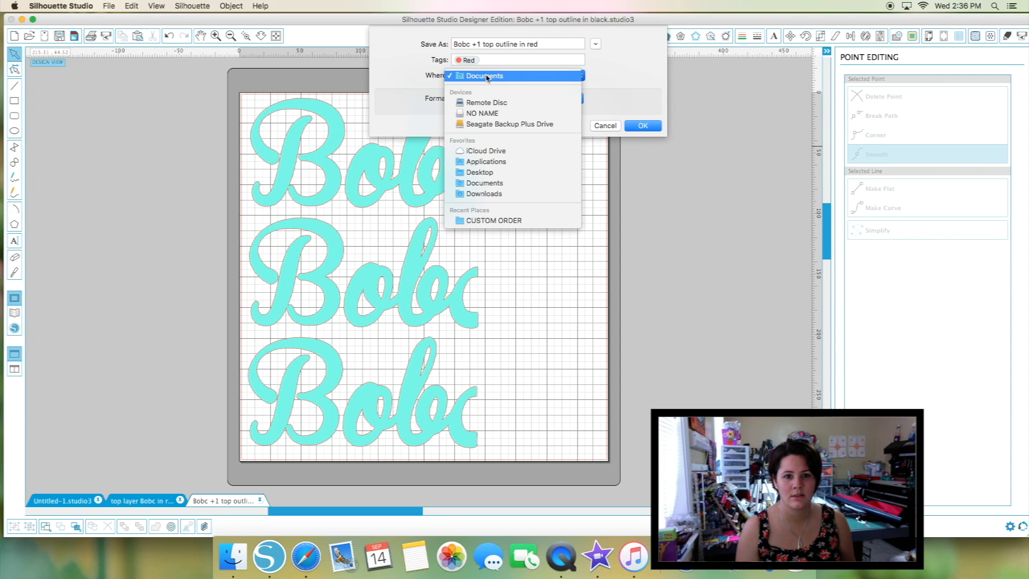
{"action": "left_click", "coordinate": [486, 76]}
{"action": "left_click", "coordinate": [646, 129]}
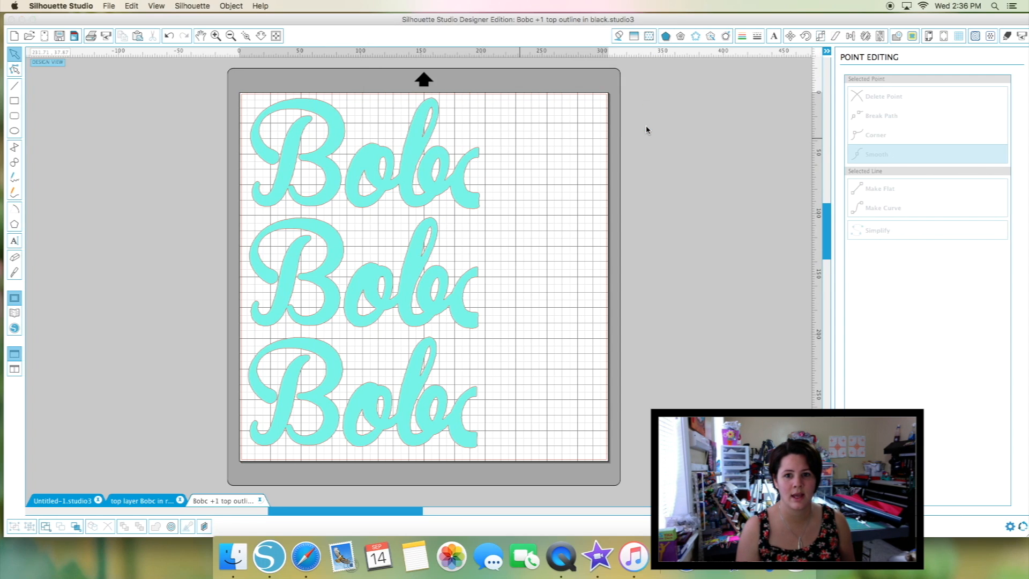